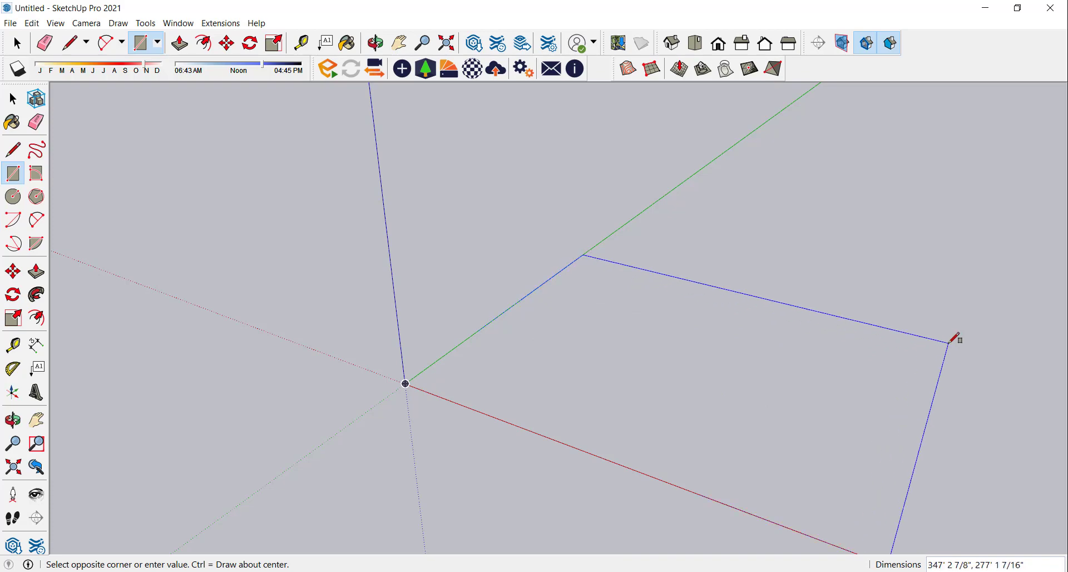
Complete the ground rectangle from the origin at about 347' by 277'
{"action": "left_click", "coordinate": [955, 336]}
{"action": "scroll", "coordinate": [417, 291], "scroll_direction": "down", "scroll_amount": 2}
{"action": "scroll", "coordinate": [733, 330], "scroll_direction": "up", "scroll_amount": 3}
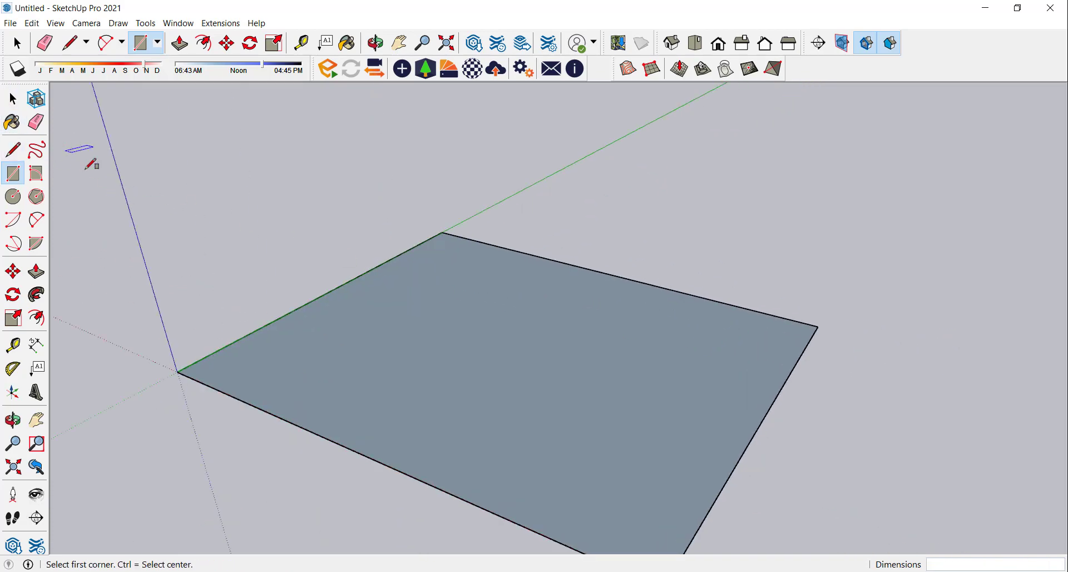
{"action": "scroll", "coordinate": [89, 161], "scroll_direction": "down", "scroll_amount": 1}
Paint the ground rectangle with Grass Dark Green and replace that with Vegetation Grass Artificial
{"action": "left_click", "coordinate": [12, 123]}
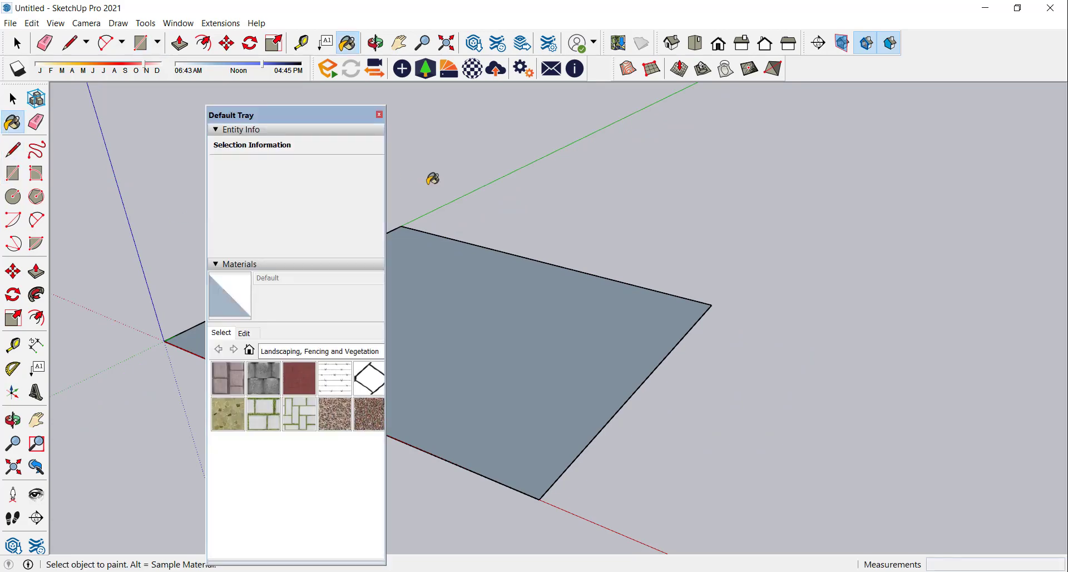
{"action": "left_click", "coordinate": [330, 456]}
{"action": "left_click", "coordinate": [439, 285]}
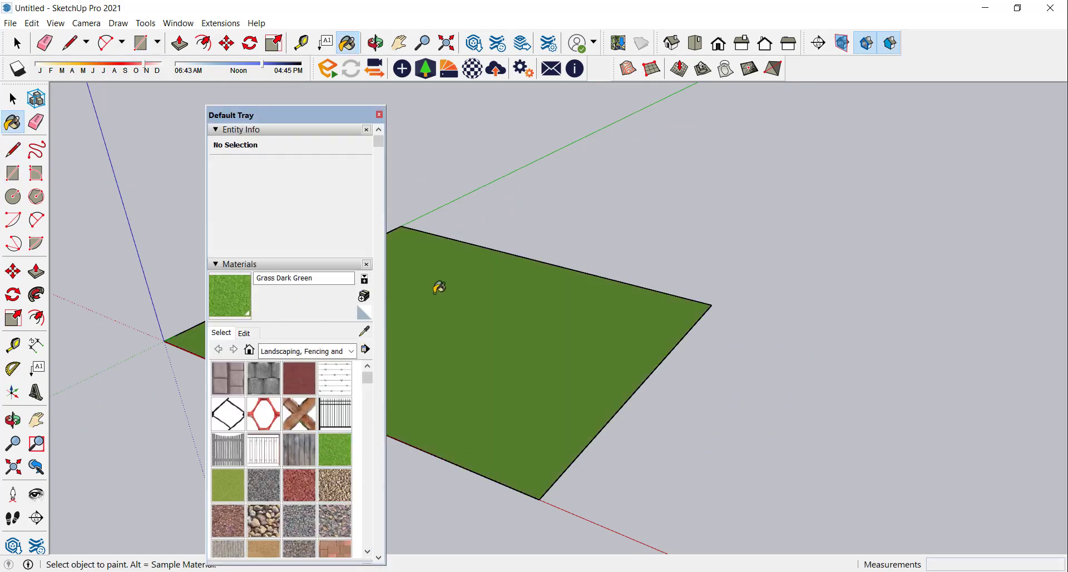
{"action": "scroll", "coordinate": [322, 396], "scroll_direction": "down", "scroll_amount": 3}
{"action": "left_click", "coordinate": [316, 497]}
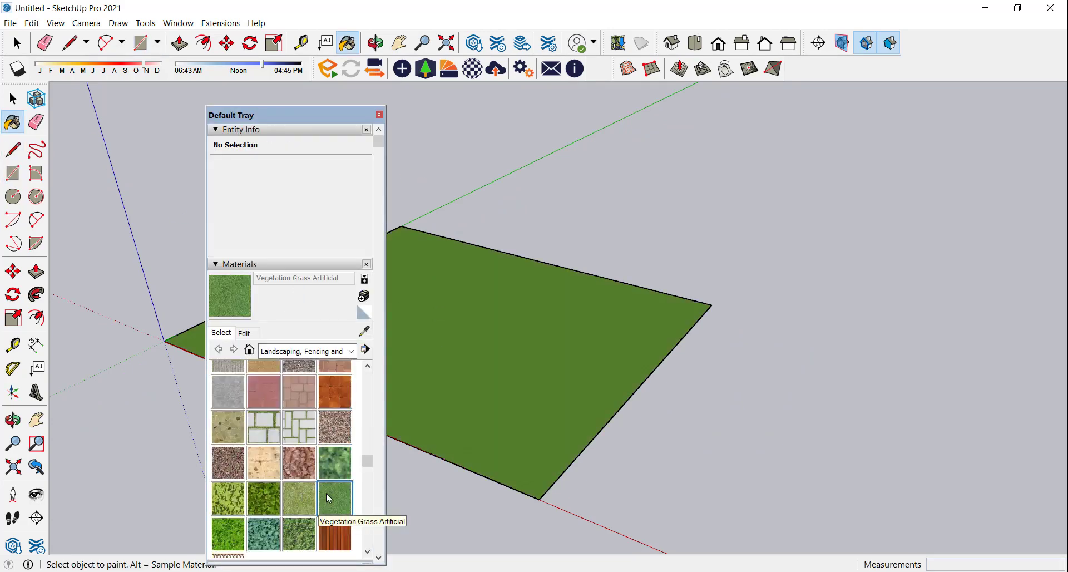
{"action": "left_click", "coordinate": [444, 327]}
{"action": "left_click", "coordinate": [379, 115]}
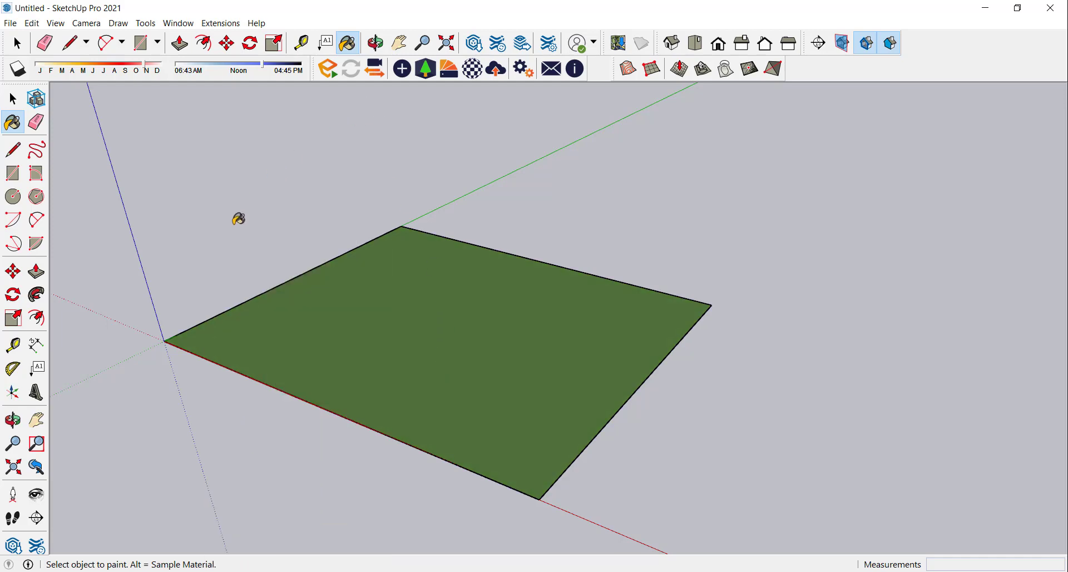
Draw a rectangular strip about 349' by 47' along the outer side of the lawn's far edge, starting at its corner on the green axis
{"action": "left_click", "coordinate": [13, 99]}
{"action": "scroll", "coordinate": [390, 289], "scroll_direction": "up", "scroll_amount": 2}
{"action": "scroll", "coordinate": [286, 277], "scroll_direction": "down", "scroll_amount": 2}
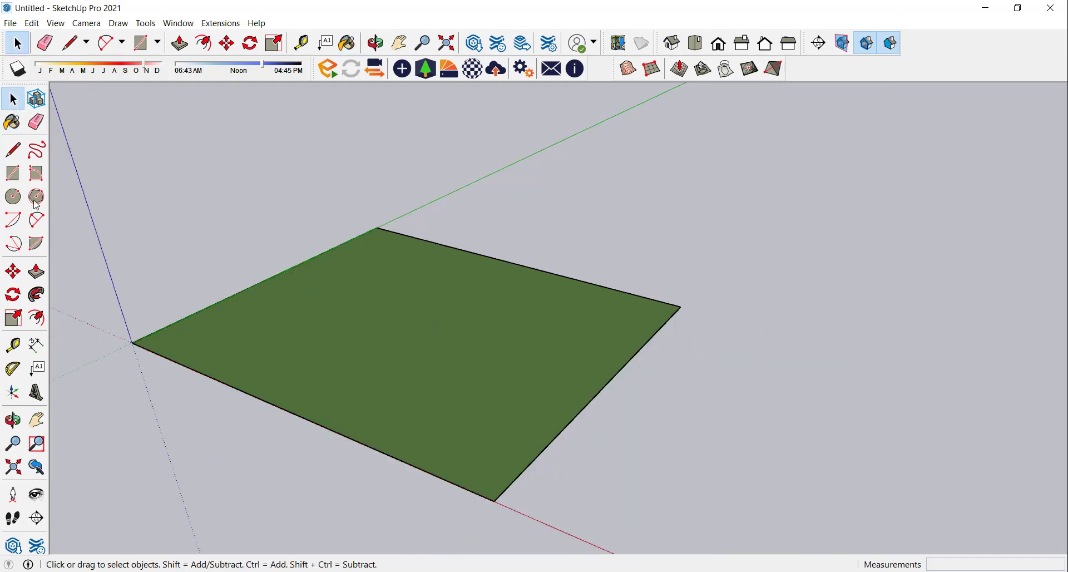
{"action": "left_click", "coordinate": [13, 173]}
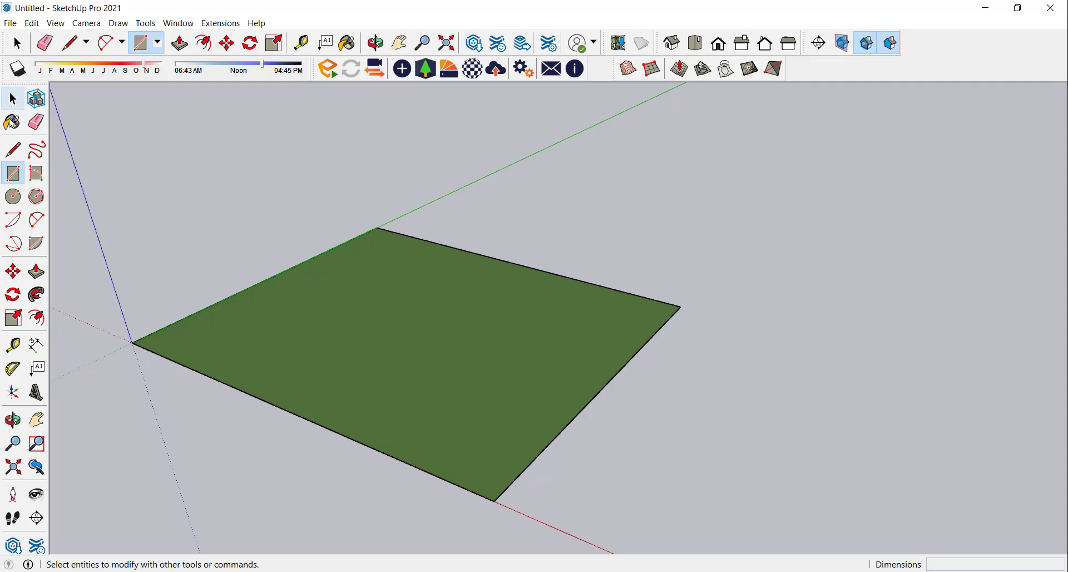
{"action": "left_click", "coordinate": [376, 227]}
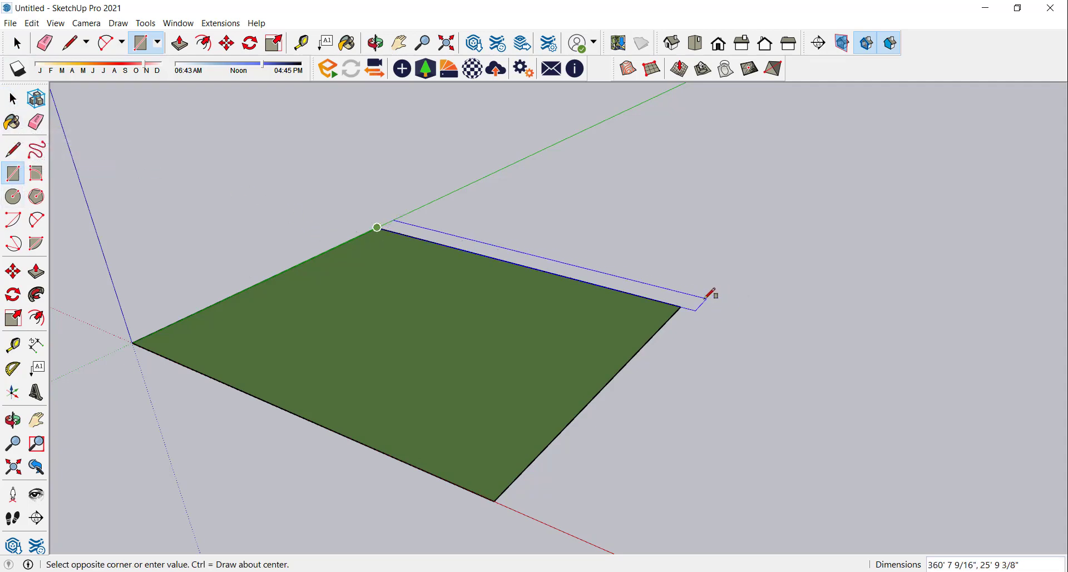
{"action": "left_click", "coordinate": [702, 288]}
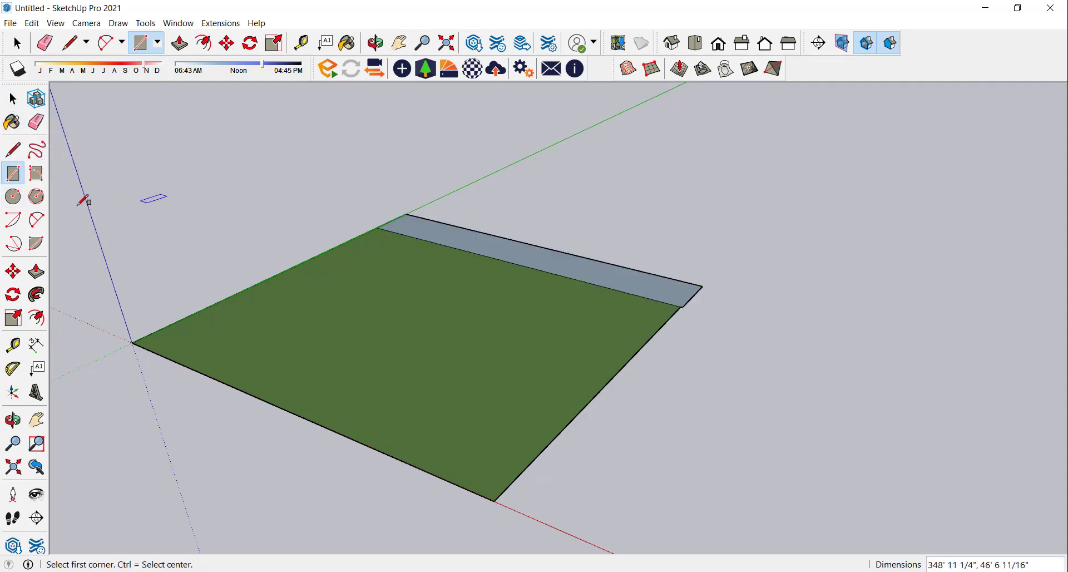
Paint the new strip behind the lawn with the Pea Gravel material
{"action": "left_click", "coordinate": [12, 122]}
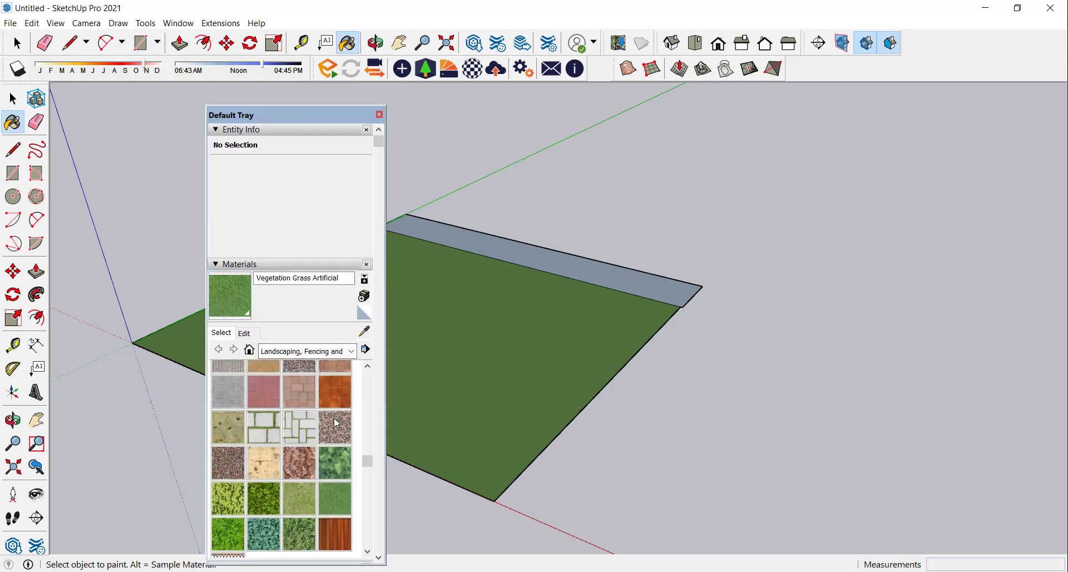
{"action": "left_click", "coordinate": [336, 426]}
{"action": "left_click", "coordinate": [527, 253]}
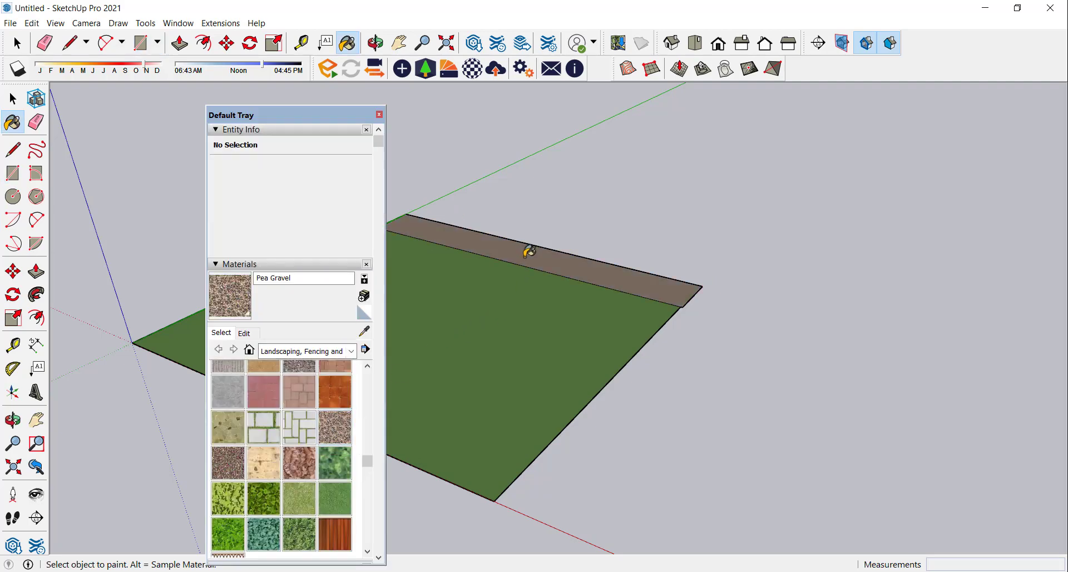
{"action": "left_click", "coordinate": [379, 114]}
Draw a rectangle about 344' by 82' directly behind the gravel strip, starting at the strip's outer corner on the green axis
{"action": "scroll", "coordinate": [389, 227], "scroll_direction": "up", "scroll_amount": 3}
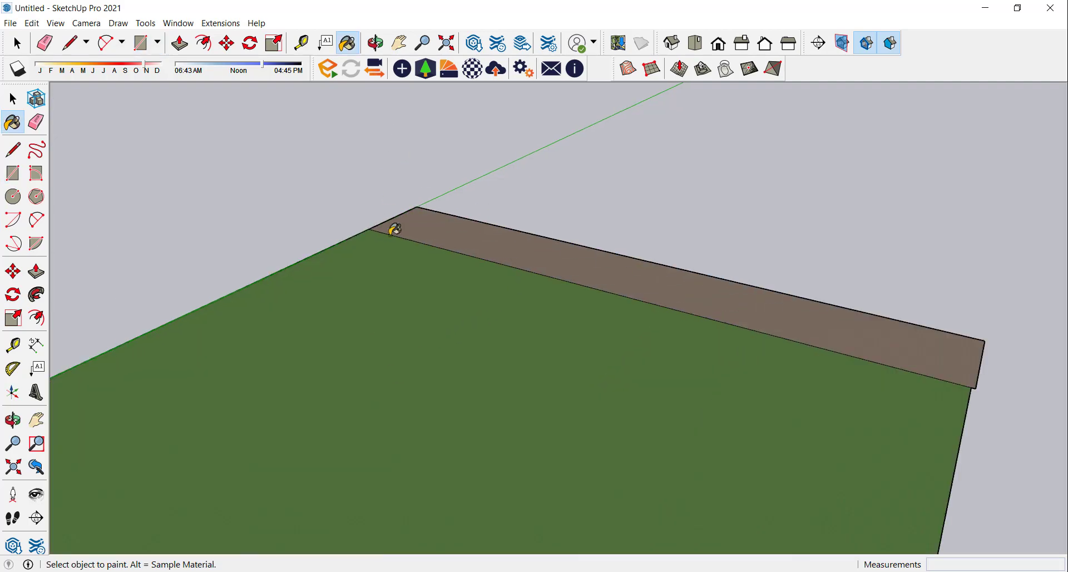
{"action": "middle_click_drag", "start_coordinate": [389, 227], "coordinate": [376, 265]}
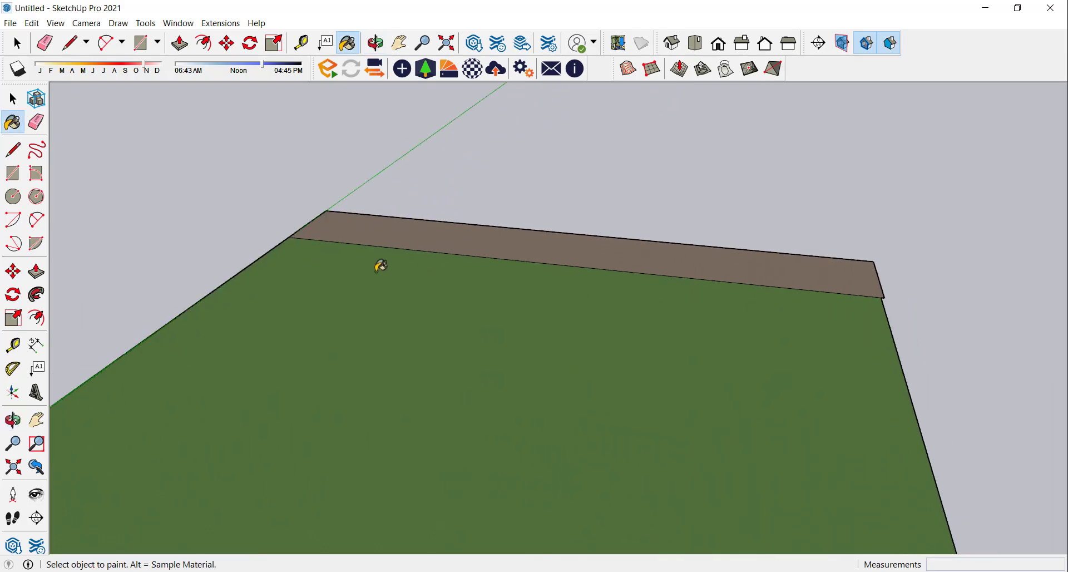
{"action": "scroll", "coordinate": [376, 265], "scroll_direction": "down", "scroll_amount": 2}
{"action": "left_click", "coordinate": [12, 173]}
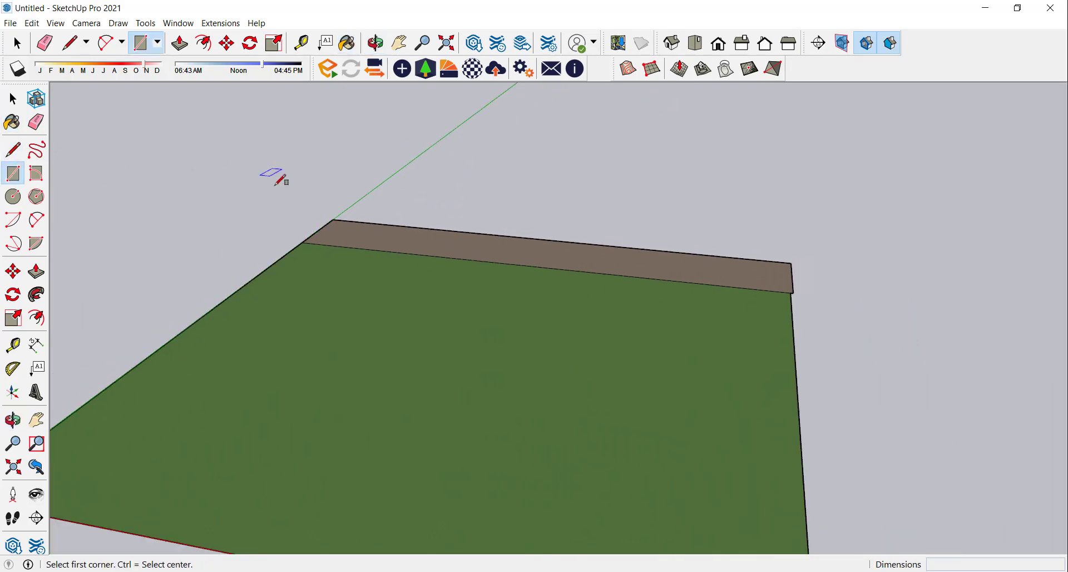
{"action": "left_click", "coordinate": [333, 219]}
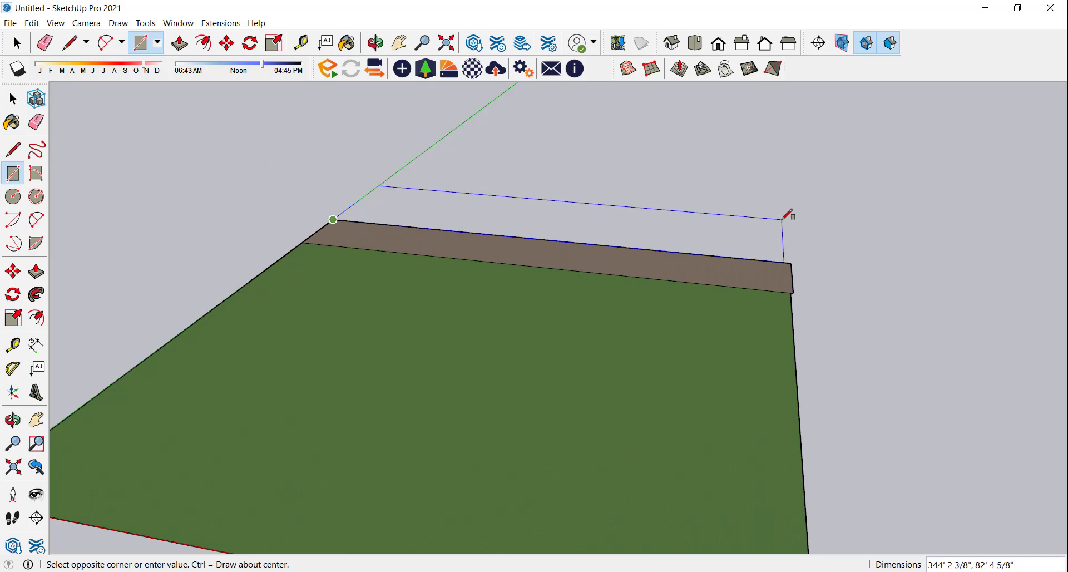
{"action": "left_click", "coordinate": [783, 220]}
Push/Pull the rectangle behind the gravel strip up about 49' into a block
{"action": "left_click", "coordinate": [35, 271]}
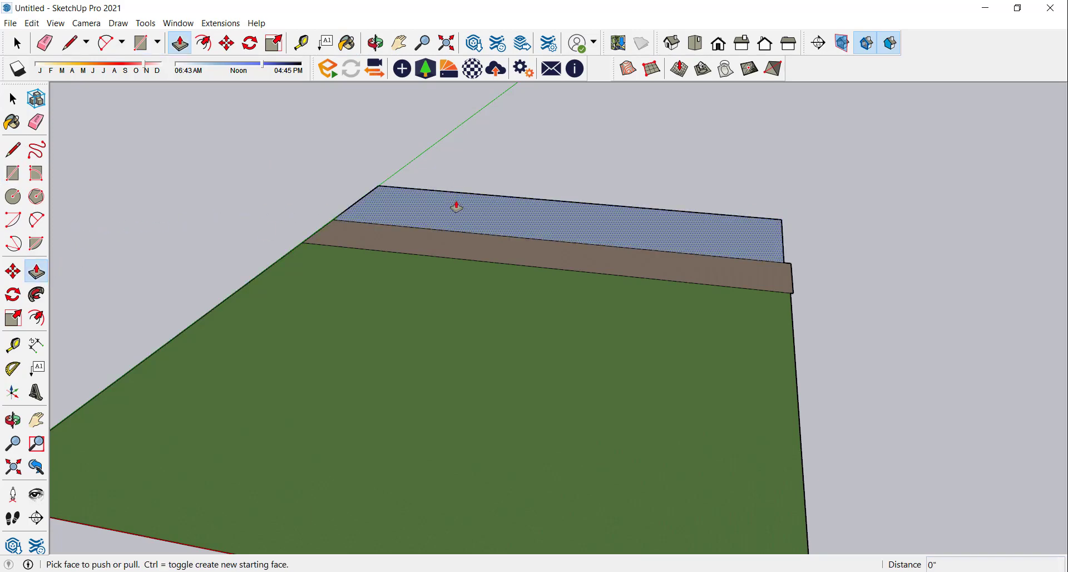
{"action": "left_click", "coordinate": [456, 203]}
{"action": "left_click", "coordinate": [453, 151]}
{"action": "scroll", "coordinate": [453, 151], "scroll_direction": "down", "scroll_amount": 3}
{"action": "scroll", "coordinate": [682, 228], "scroll_direction": "up", "scroll_amount": 5}
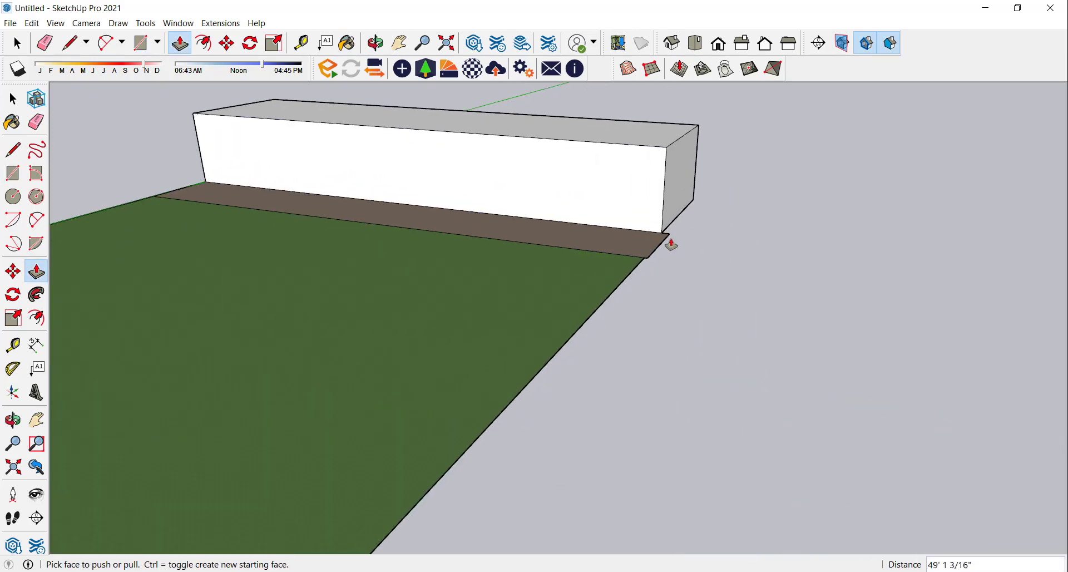
Push/Pull the block's end face outward about 4' 9" to align it with the end of the gravel strip
{"action": "left_click", "coordinate": [666, 221]}
{"action": "left_click", "coordinate": [652, 261]}
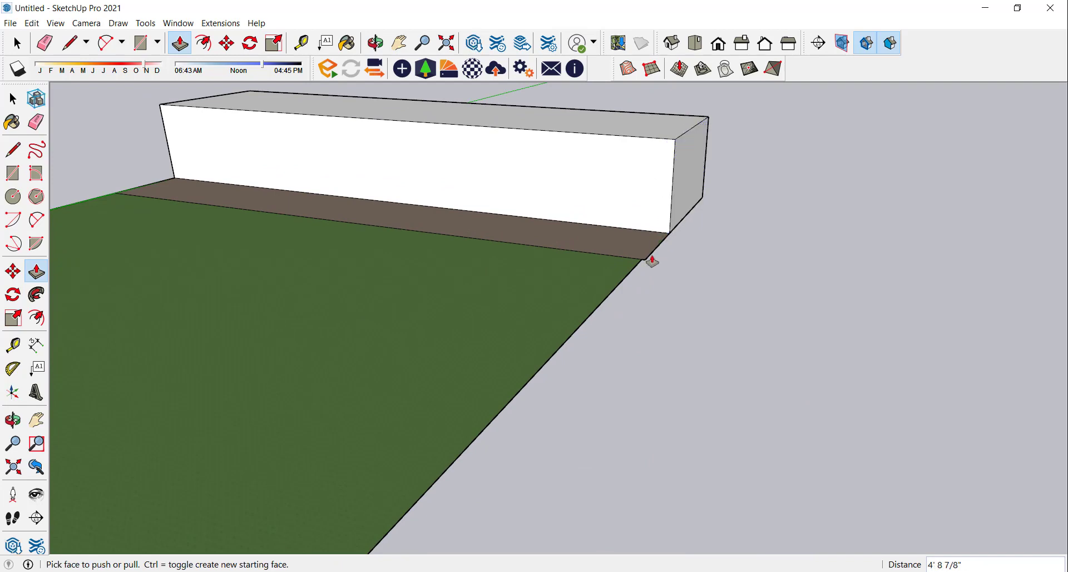
{"action": "middle_click_drag", "start_coordinate": [663, 249], "coordinate": [451, 262]}
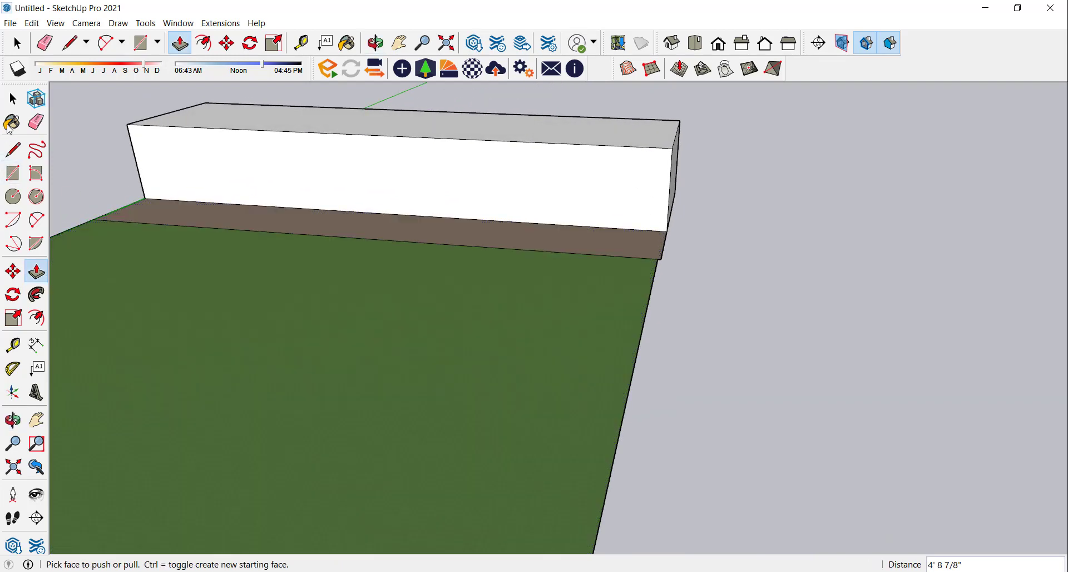
{"action": "key", "text": "space"}
{"action": "scroll", "coordinate": [822, 269], "scroll_direction": "down", "scroll_amount": 3}
{"action": "scroll", "coordinate": [680, 286], "scroll_direction": "up", "scroll_amount": 3}
{"action": "scroll", "coordinate": [566, 298], "scroll_direction": "down", "scroll_amount": 2}
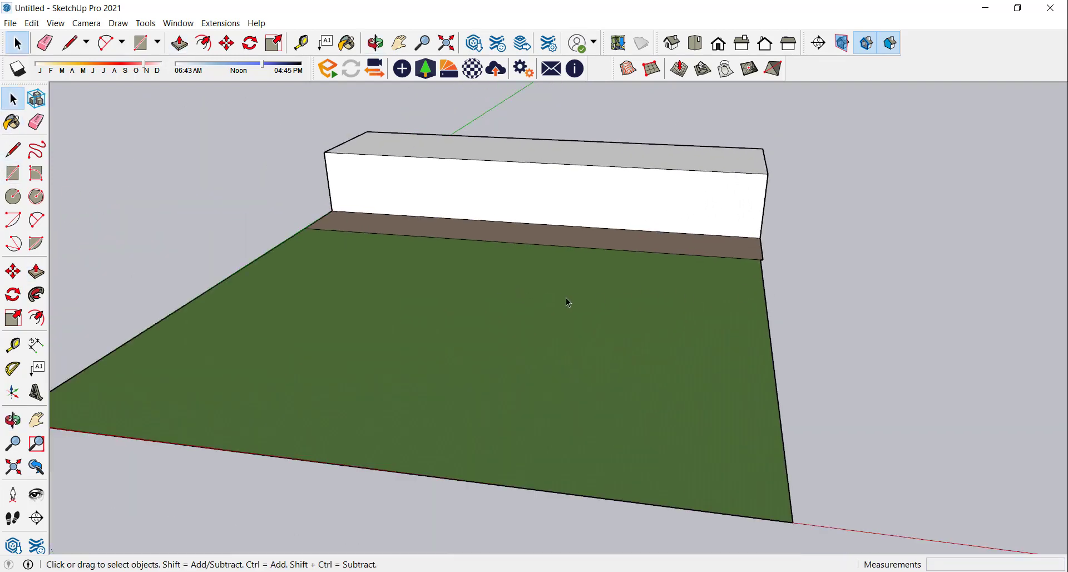
{"action": "middle_click_drag", "start_coordinate": [566, 298], "coordinate": [574, 299]}
{"action": "scroll", "coordinate": [553, 271], "scroll_direction": "down", "scroll_amount": 2}
{"action": "scroll", "coordinate": [510, 243], "scroll_direction": "up", "scroll_amount": 3}
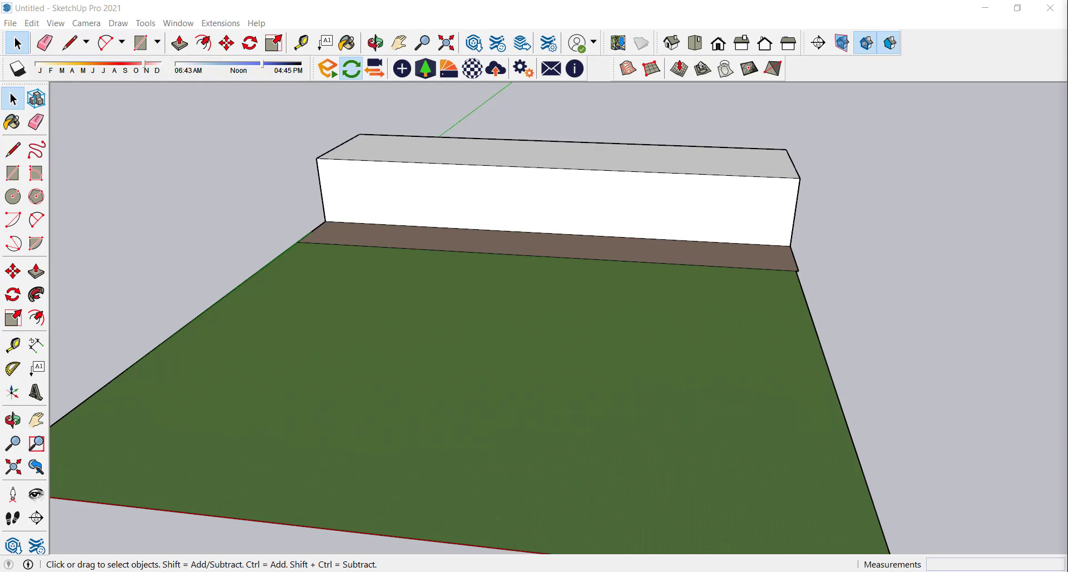
Arrange the SketchUp model window side by side with the Enscape render window
{"action": "key", "text": "super+Left"}
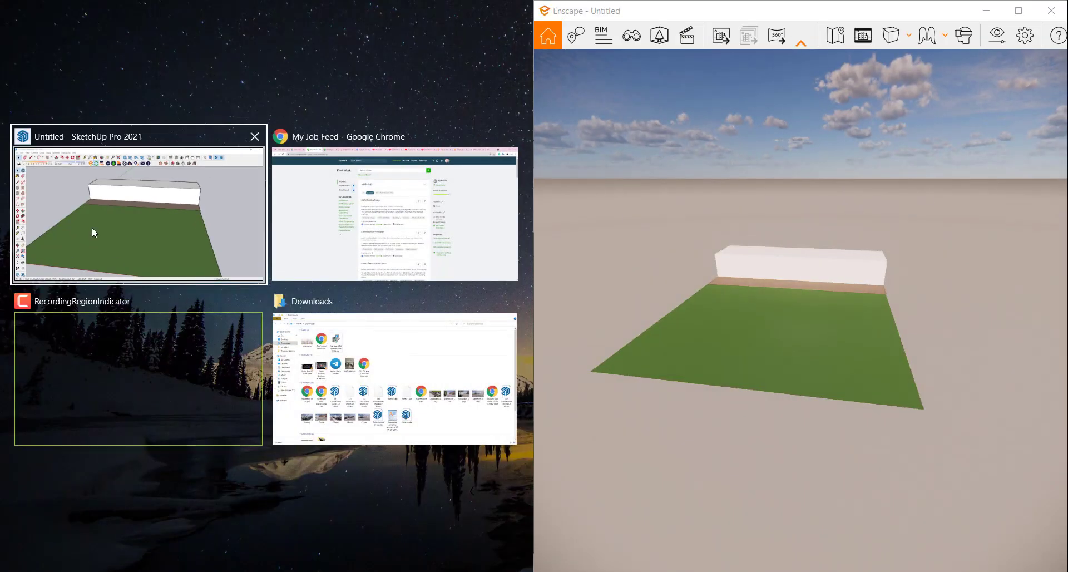
{"action": "left_click", "coordinate": [92, 228]}
{"action": "middle_click_drag", "start_coordinate": [189, 195], "coordinate": [56, 200], "text": "shift"}
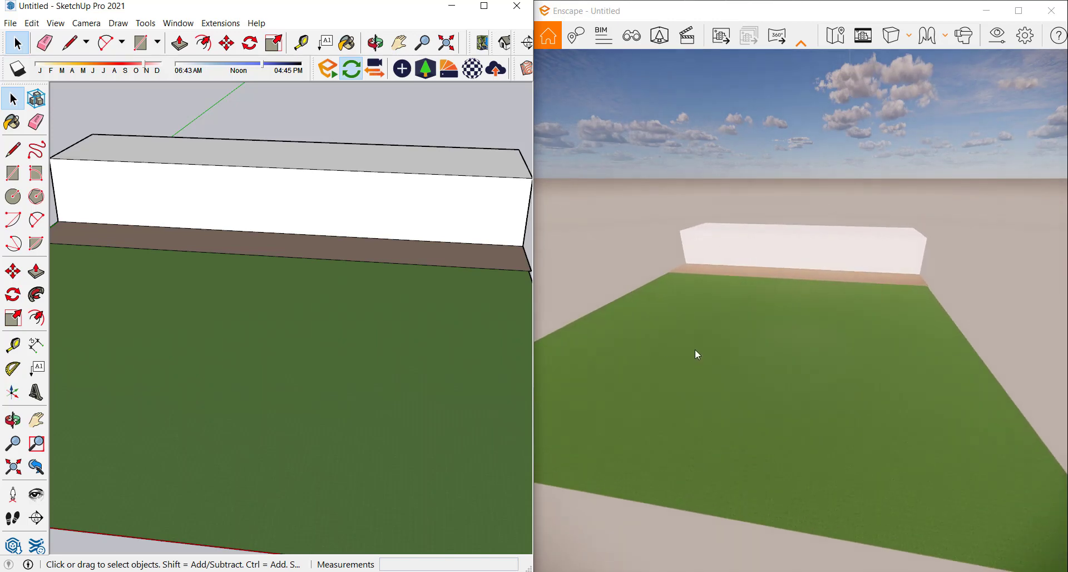
Set the cloud density to 0% in the sky section of Enscape's Visual Settings
{"action": "scroll", "coordinate": [819, 270], "scroll_direction": "up", "scroll_amount": 5}
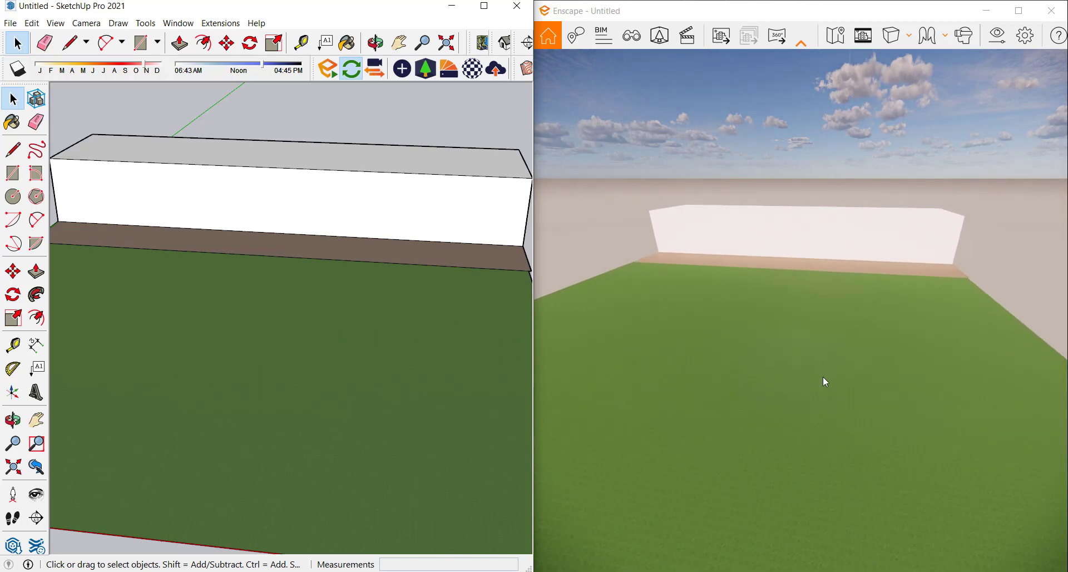
{"action": "mouse_move", "coordinate": [823, 377]}
{"action": "right_mouse_down"}
{"action": "mouse_move", "coordinate": [822, 283]}
{"action": "mouse_move", "coordinate": [836, 508]}
{"action": "right_mouse_up"}
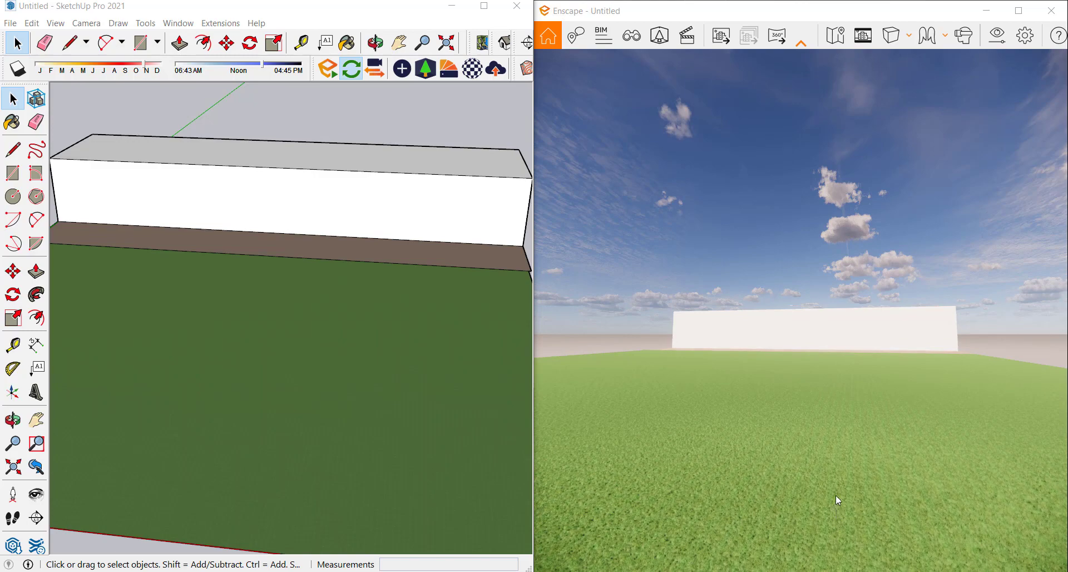
{"action": "scroll", "coordinate": [825, 362], "scroll_direction": "up", "scroll_amount": 3}
{"action": "right_click_drag", "start_coordinate": [813, 369], "coordinate": [875, 191]}
{"action": "scroll", "coordinate": [854, 305], "scroll_direction": "up", "scroll_amount": 2}
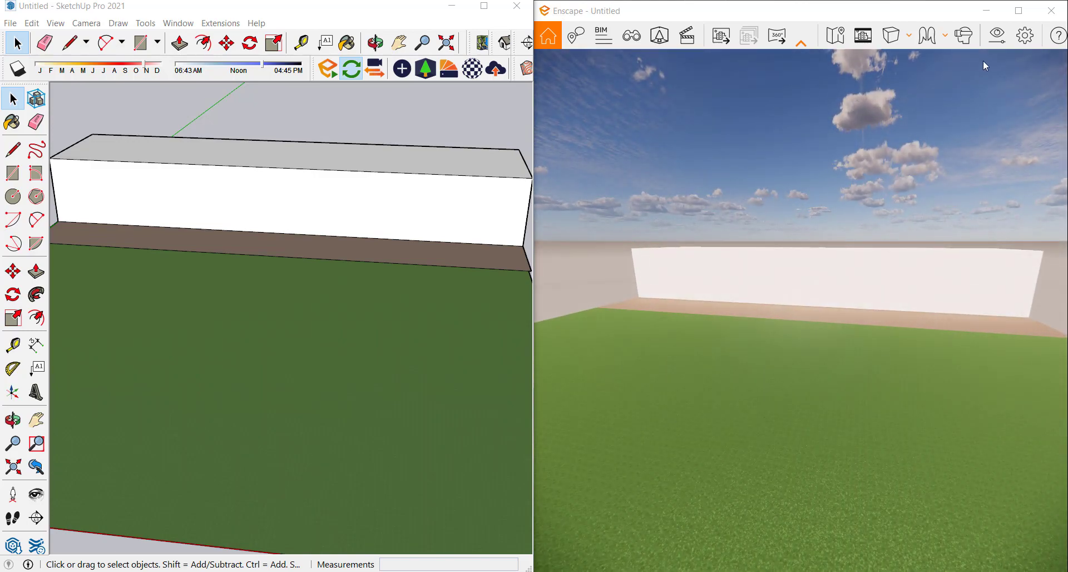
{"action": "left_click", "coordinate": [996, 41]}
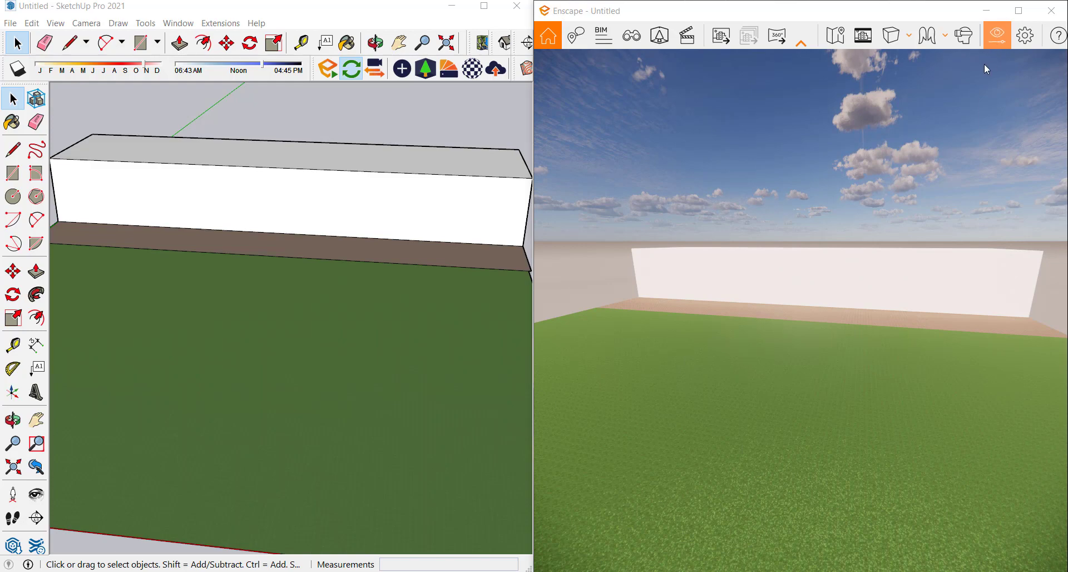
{"action": "left_click", "coordinate": [779, 77]}
{"action": "left_click", "coordinate": [764, 71]}
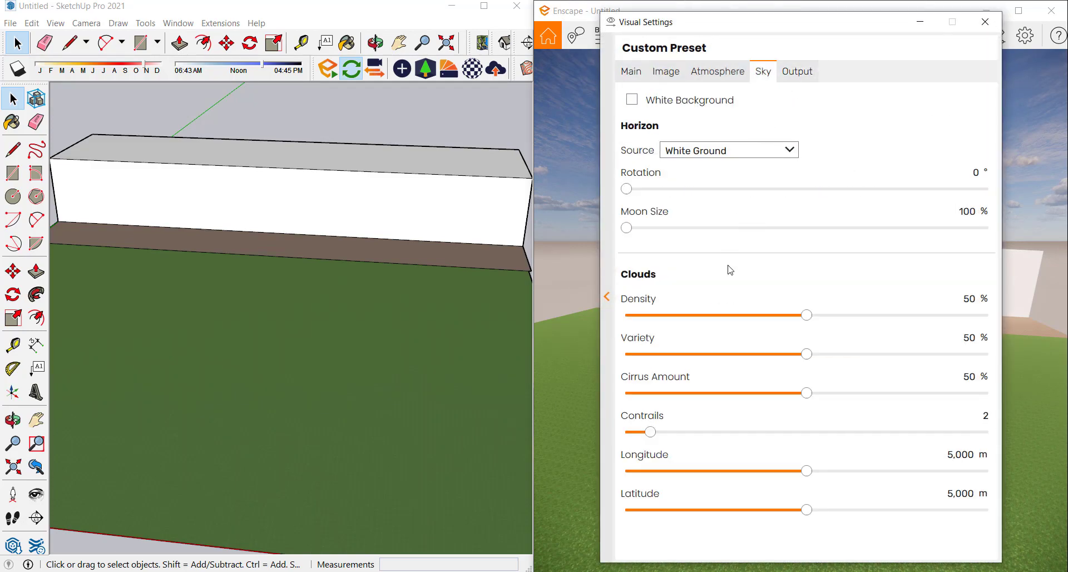
{"action": "left_click", "coordinate": [627, 316]}
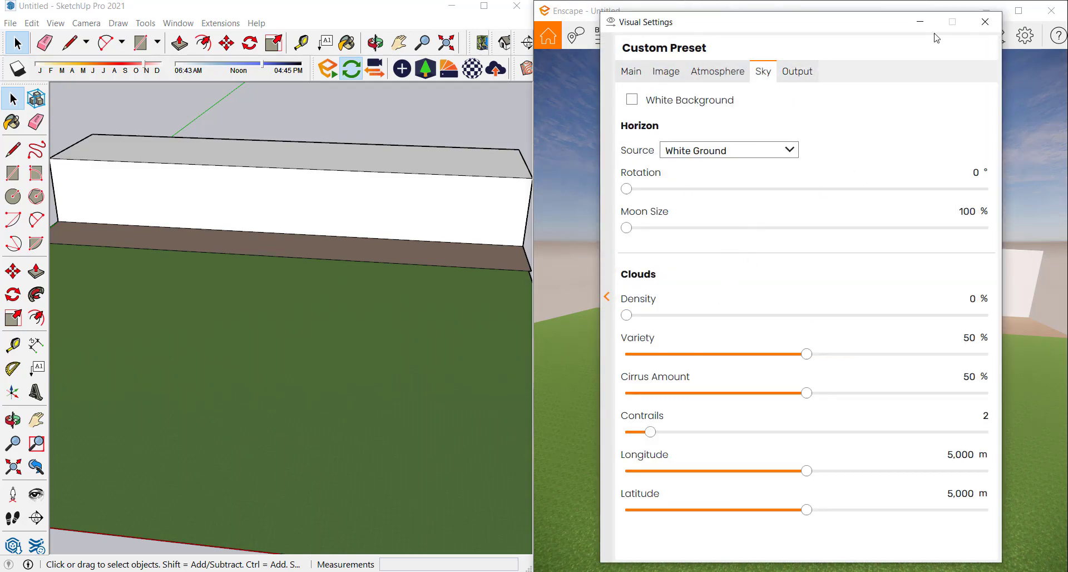
{"action": "left_click", "coordinate": [985, 22]}
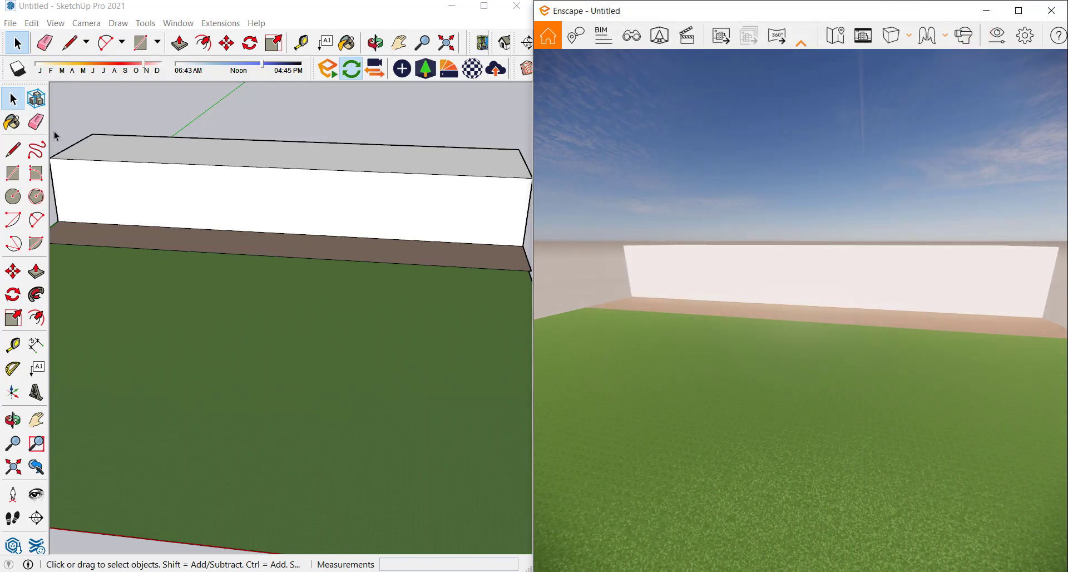
Sample the lawn's Vegetation Grass Artificial material and set its grass height to 70.9% in the Enscape Material Editor
{"action": "left_click", "coordinate": [17, 124]}
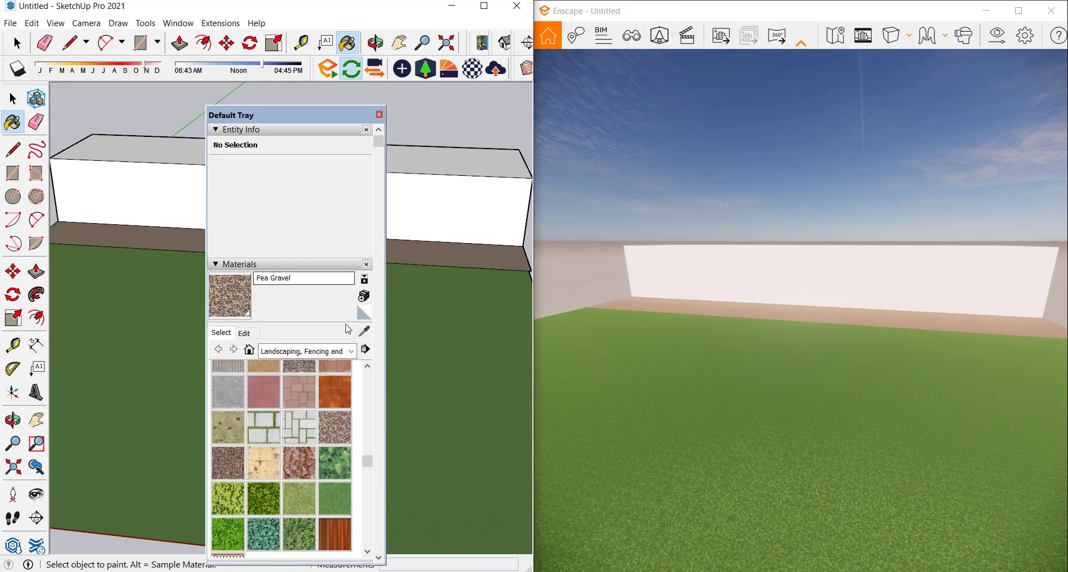
{"action": "left_click", "coordinate": [424, 367], "text": "alt"}
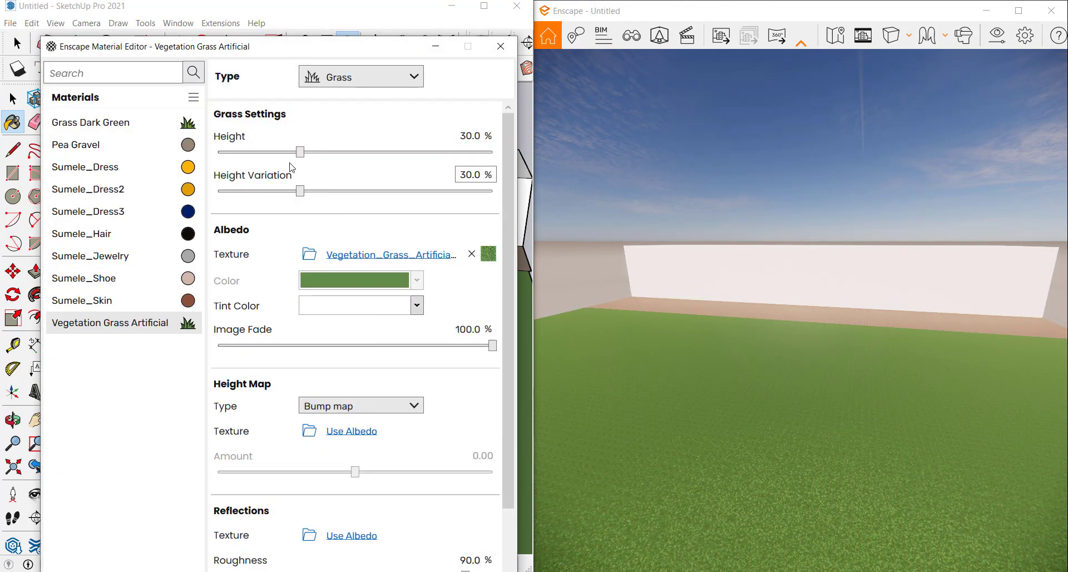
{"action": "scroll", "coordinate": [749, 473], "scroll_direction": "up", "scroll_amount": 3}
{"action": "right_click_drag", "start_coordinate": [801, 482], "coordinate": [827, 435]}
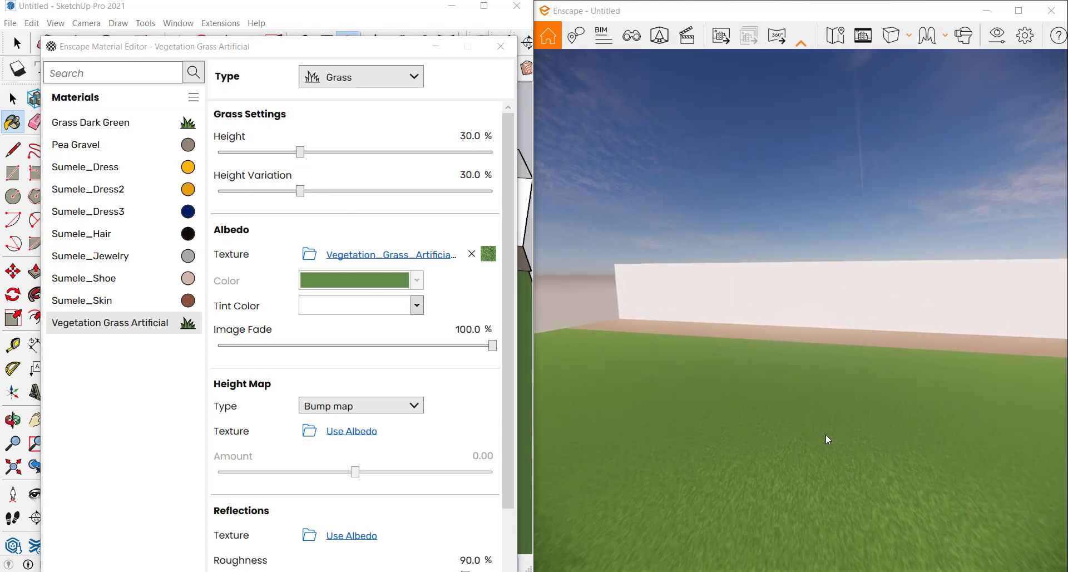
{"action": "scroll", "coordinate": [865, 342], "scroll_direction": "up", "scroll_amount": 6}
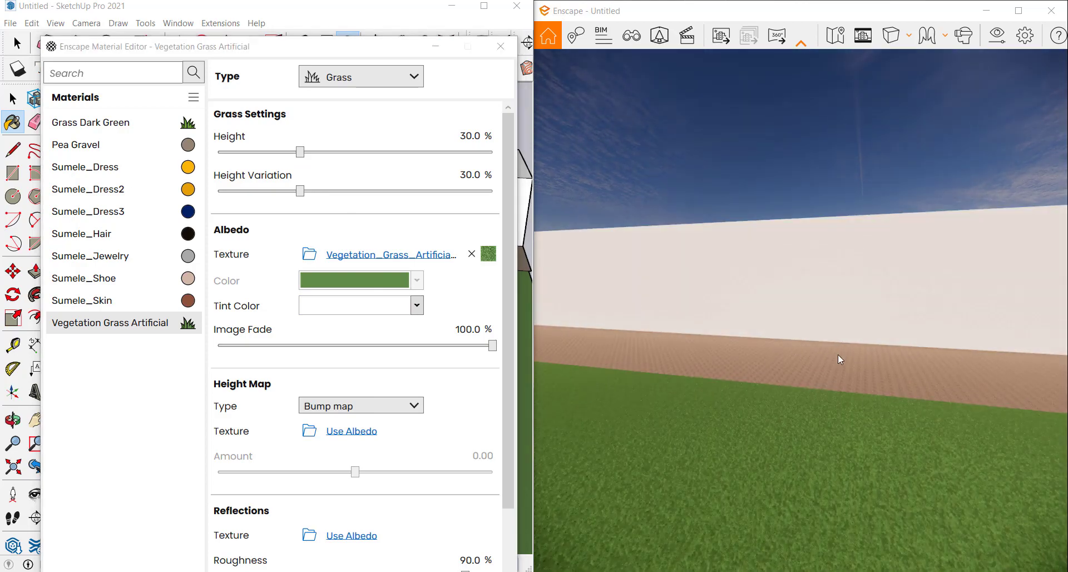
{"action": "scroll", "coordinate": [829, 448], "scroll_direction": "up", "scroll_amount": 4}
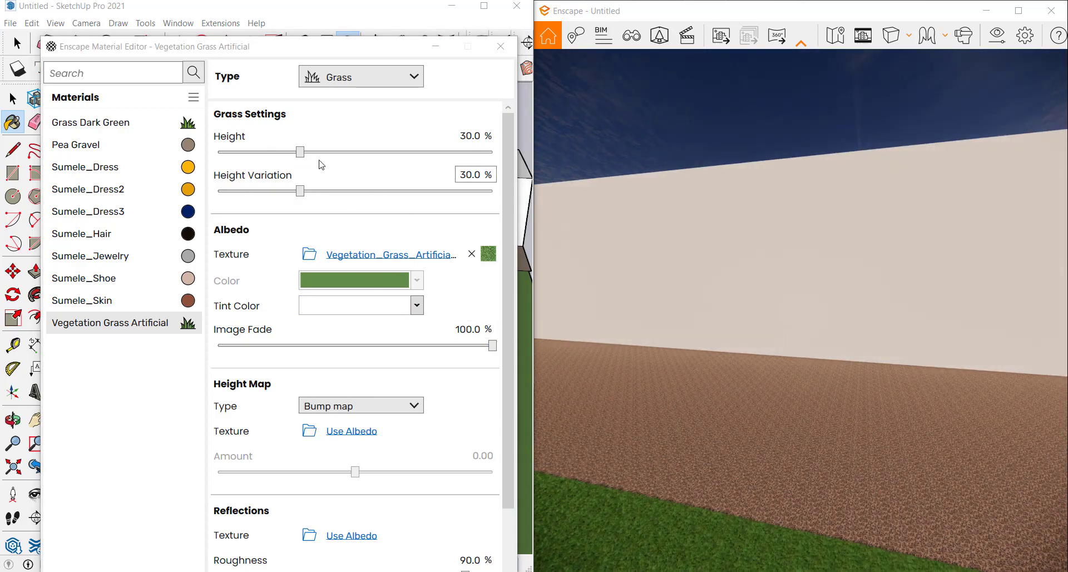
{"action": "scroll", "coordinate": [731, 498], "scroll_direction": "up", "scroll_amount": 3}
{"action": "scroll", "coordinate": [715, 496], "scroll_direction": "down", "scroll_amount": 3}
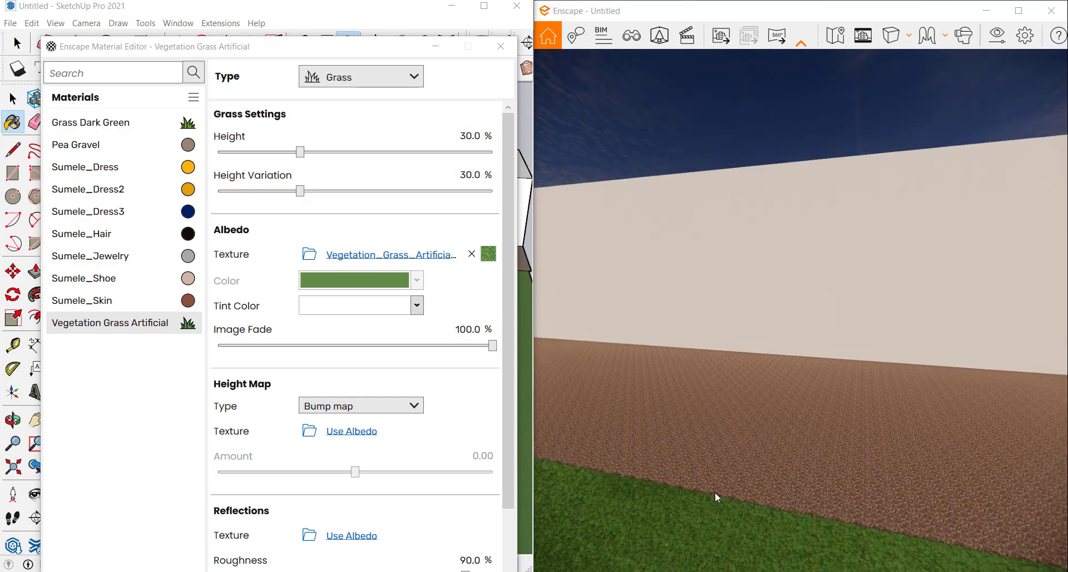
{"action": "right_click_drag", "start_coordinate": [716, 495], "coordinate": [858, 556]}
{"action": "scroll", "coordinate": [860, 545], "scroll_direction": "up", "scroll_amount": 3}
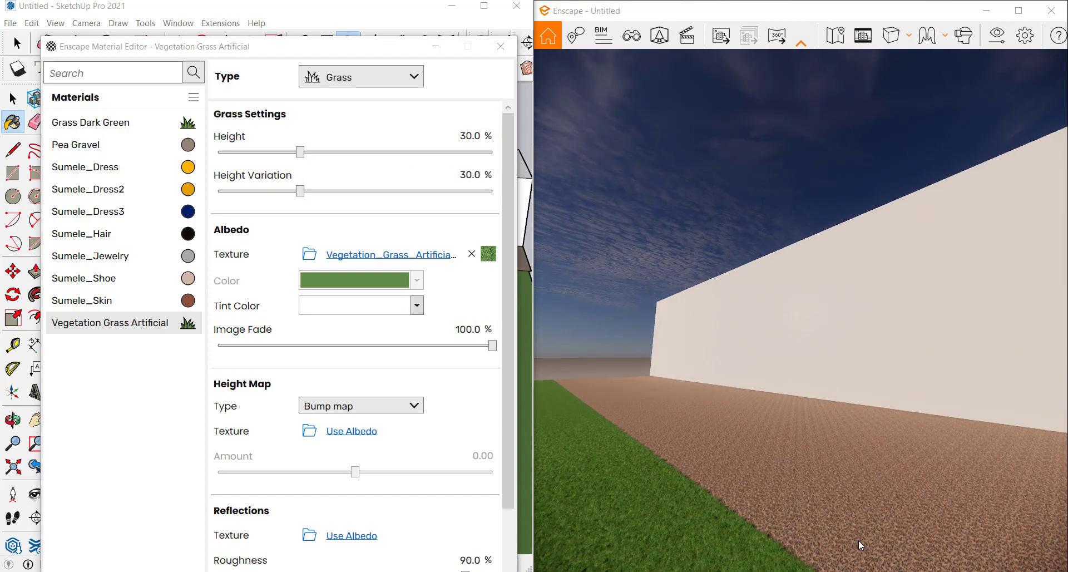
{"action": "left_click_drag", "start_coordinate": [860, 545], "coordinate": [962, 570]}
{"action": "right_click_drag", "start_coordinate": [779, 473], "coordinate": [849, 448]}
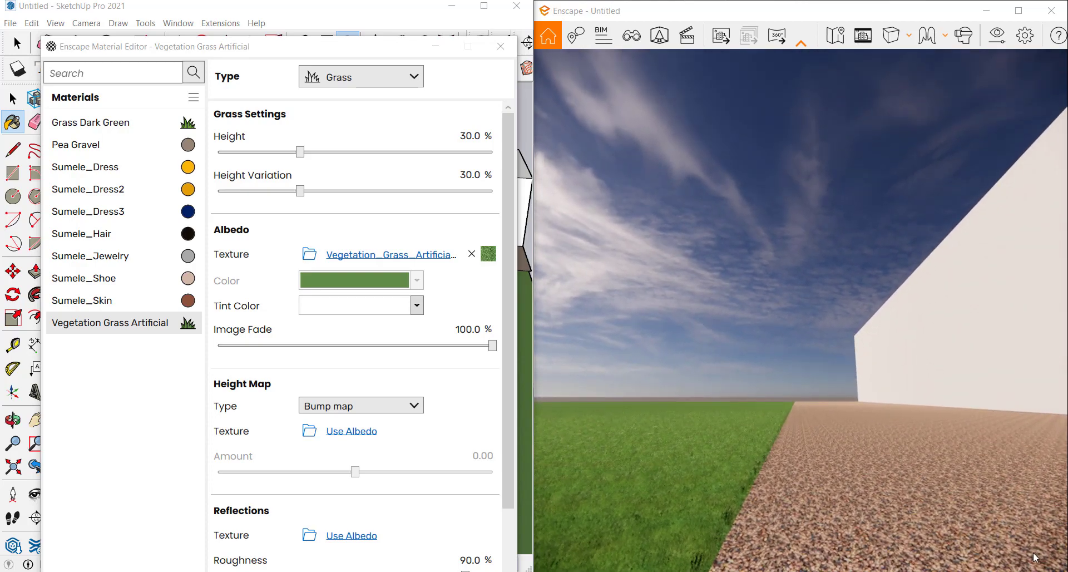
{"action": "left_click_drag", "start_coordinate": [300, 153], "coordinate": [416, 169]}
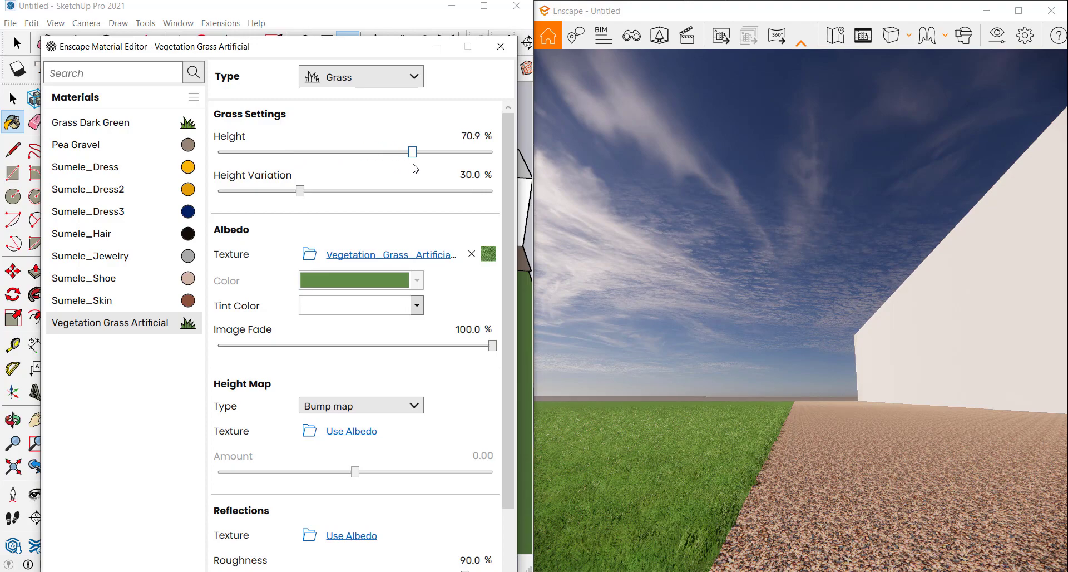
Set the output resolution to Ultra HD in Enscape's Visual Settings
{"action": "right_click_drag", "start_coordinate": [725, 434], "coordinate": [750, 182]}
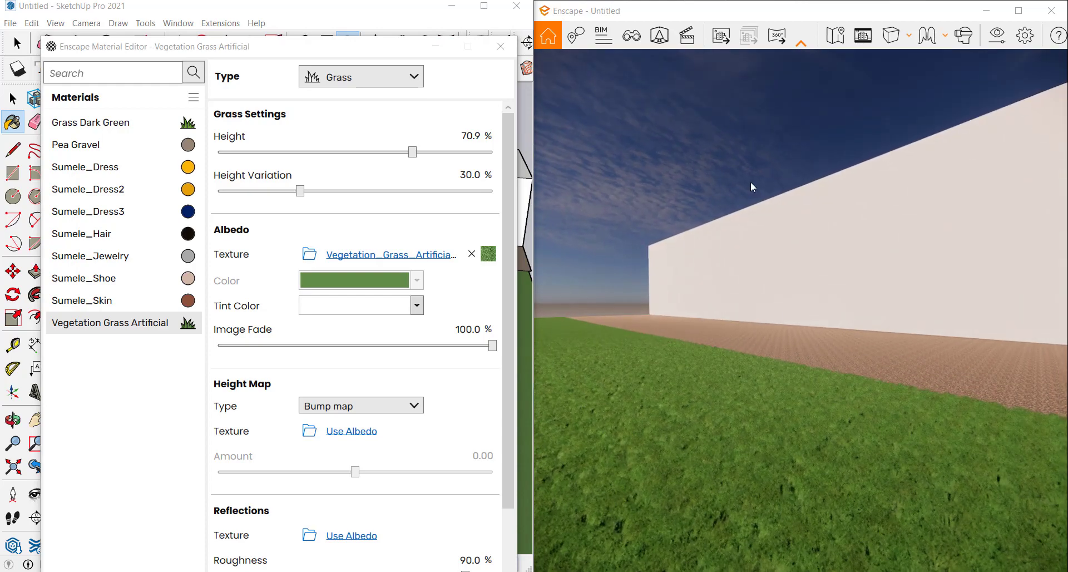
{"action": "left_click", "coordinate": [1006, 37]}
{"action": "left_click", "coordinate": [799, 72]}
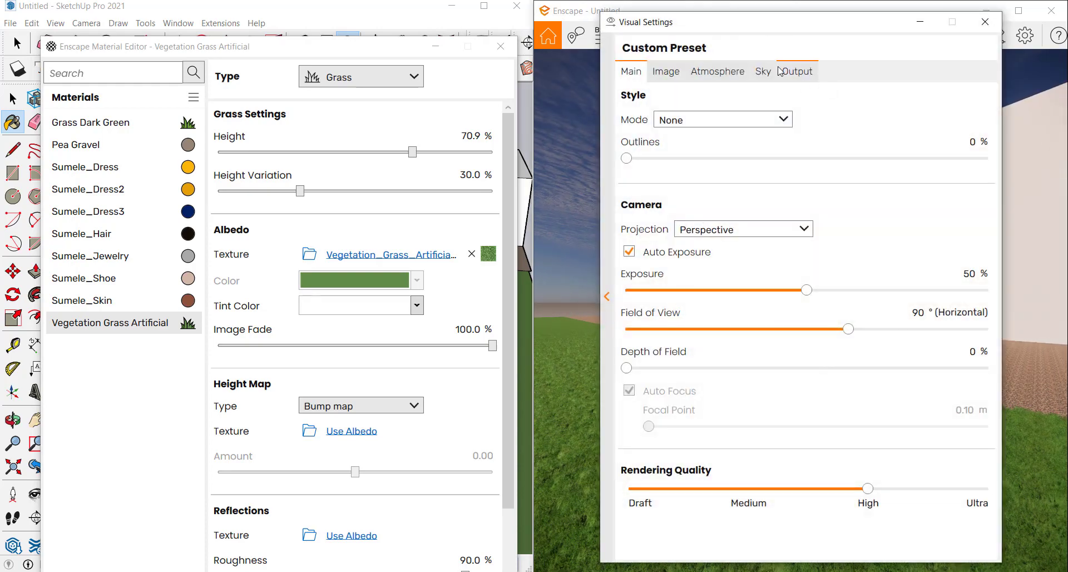
{"action": "left_click", "coordinate": [758, 120]}
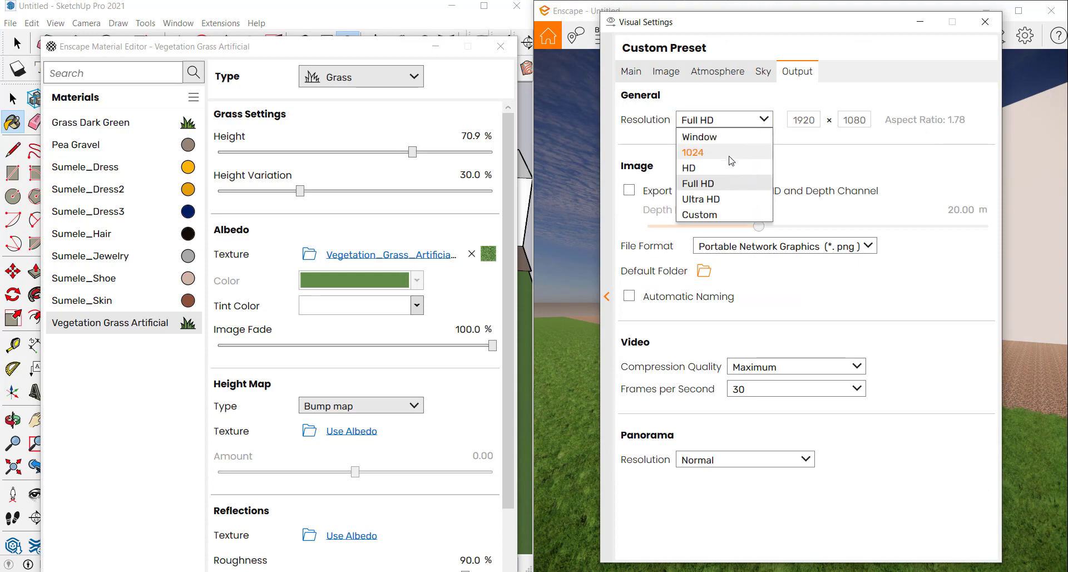
{"action": "left_click", "coordinate": [745, 198]}
{"action": "left_click", "coordinate": [984, 29]}
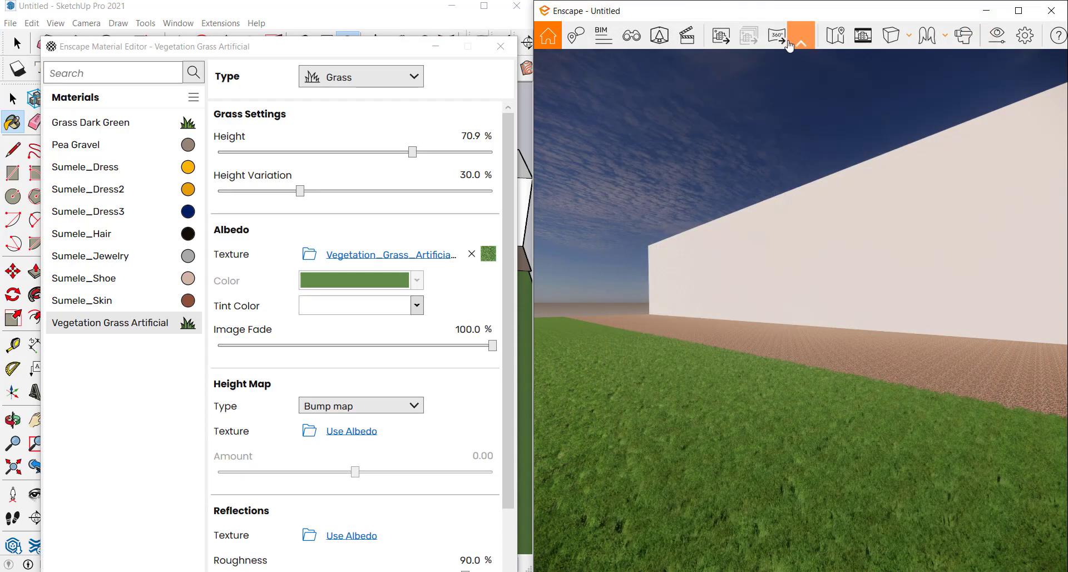
Export the current Enscape view to the Desktop as a PNG image named 5
{"action": "left_click", "coordinate": [721, 37]}
{"action": "left_click", "coordinate": [70, 128]}
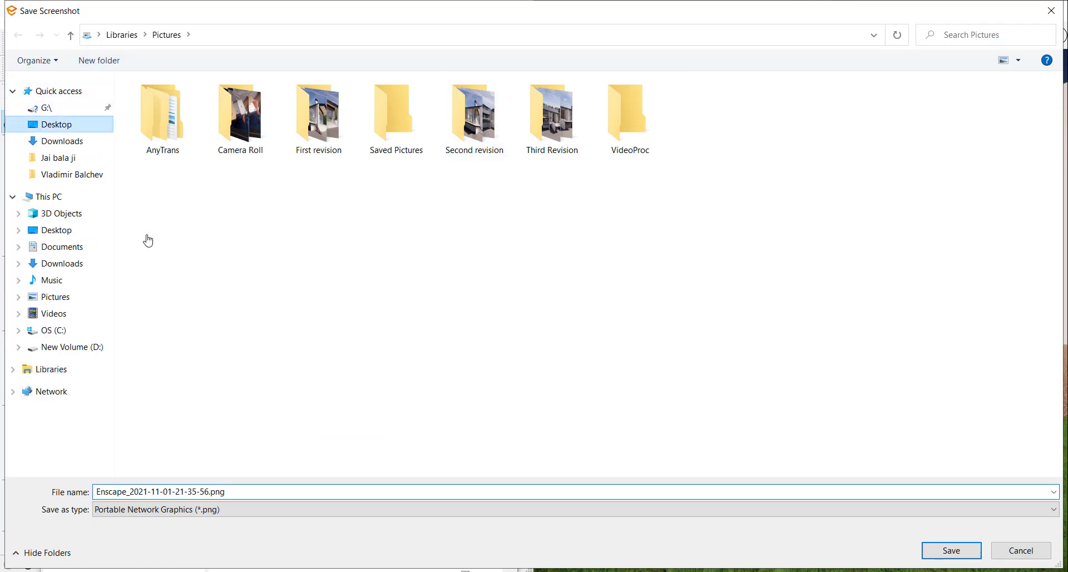
{"action": "left_click", "coordinate": [277, 489]}
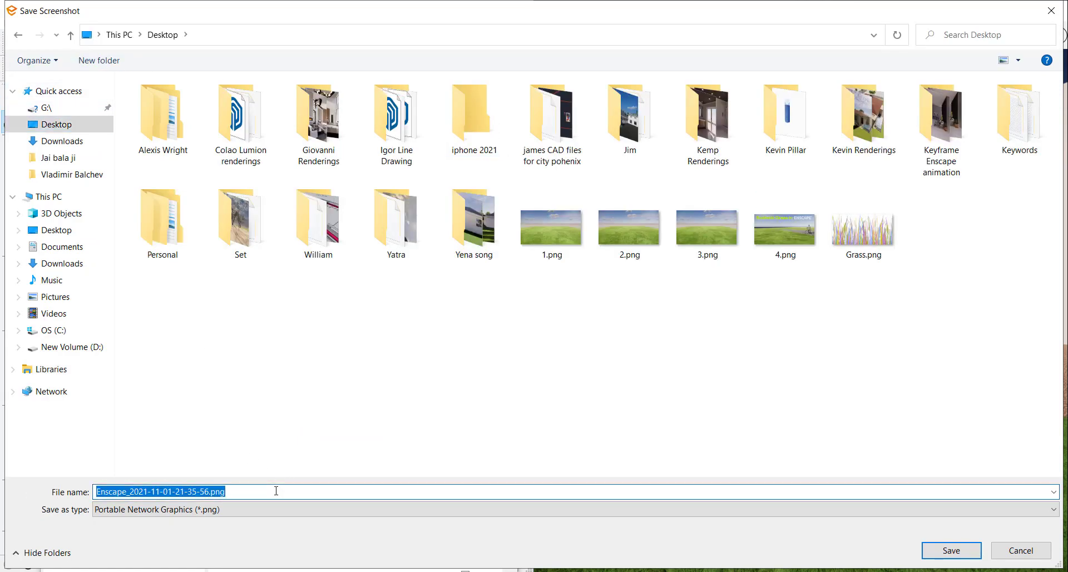
{"action": "type", "text": "5"}
{"action": "left_click", "coordinate": [946, 551]}
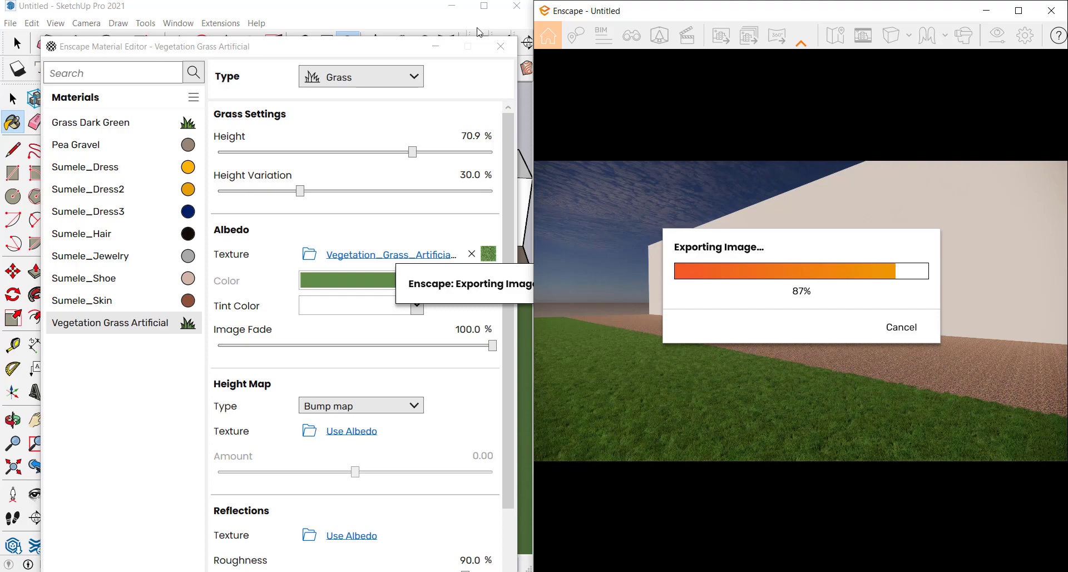
Minimize the Enscape Material Editor, sample the gravel strip's material in SketchUp and bring up its editing settings
{"action": "left_click", "coordinate": [438, 49]}
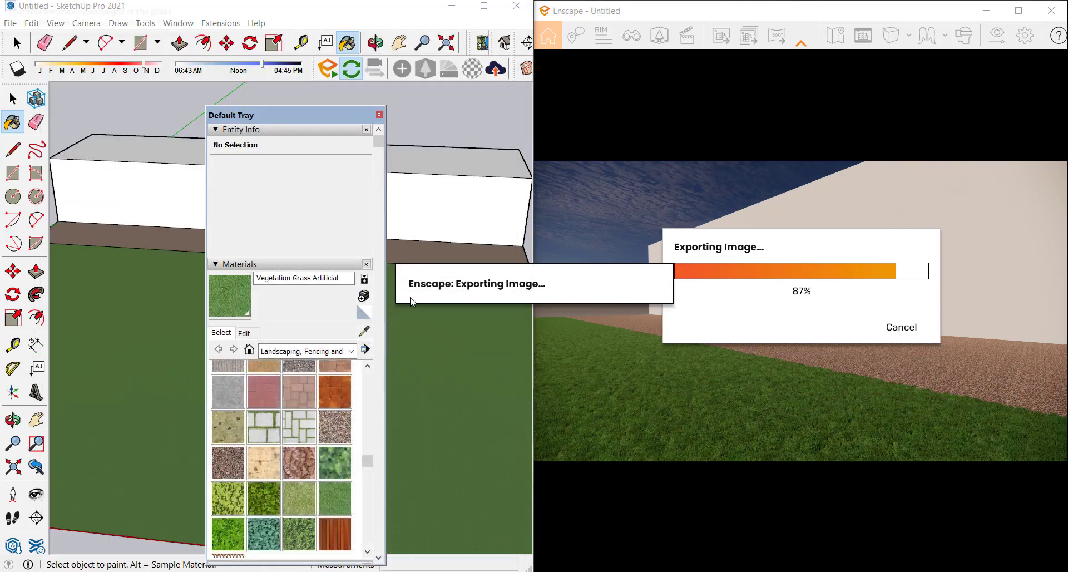
{"action": "left_click", "coordinate": [364, 331]}
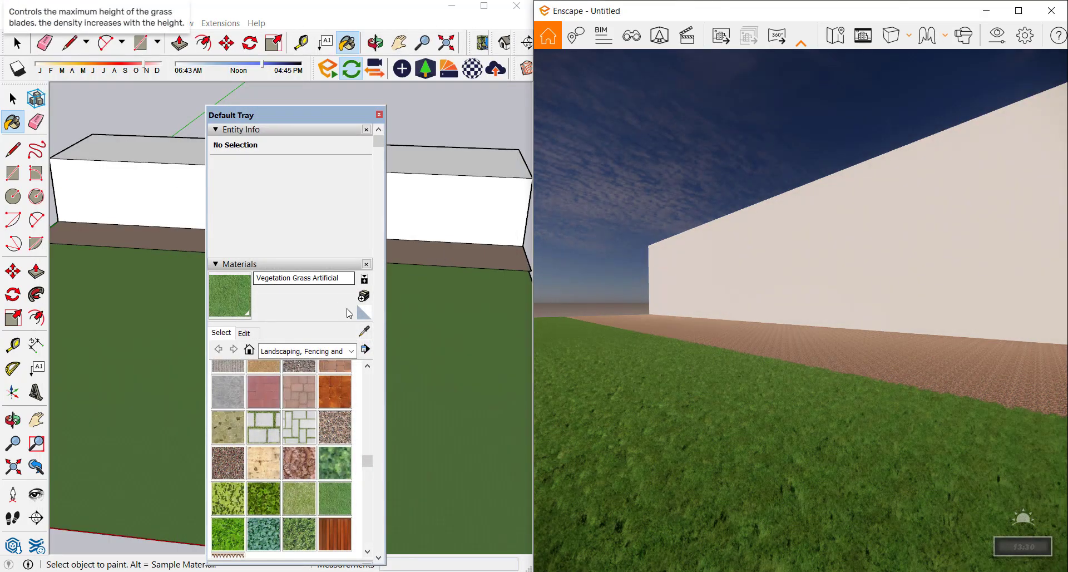
{"action": "left_click", "coordinate": [420, 255]}
{"action": "left_click", "coordinate": [250, 334]}
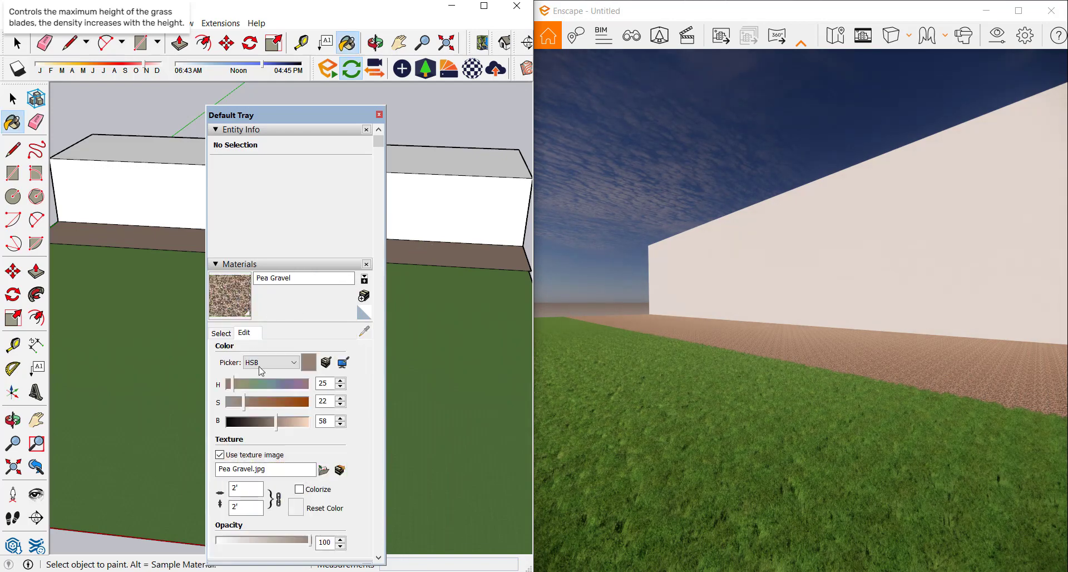
Set the Pea Gravel texture size to 10'
{"action": "left_click", "coordinate": [251, 490]}
{"action": "type", "text": "10"}
{"action": "key", "text": "Return"}
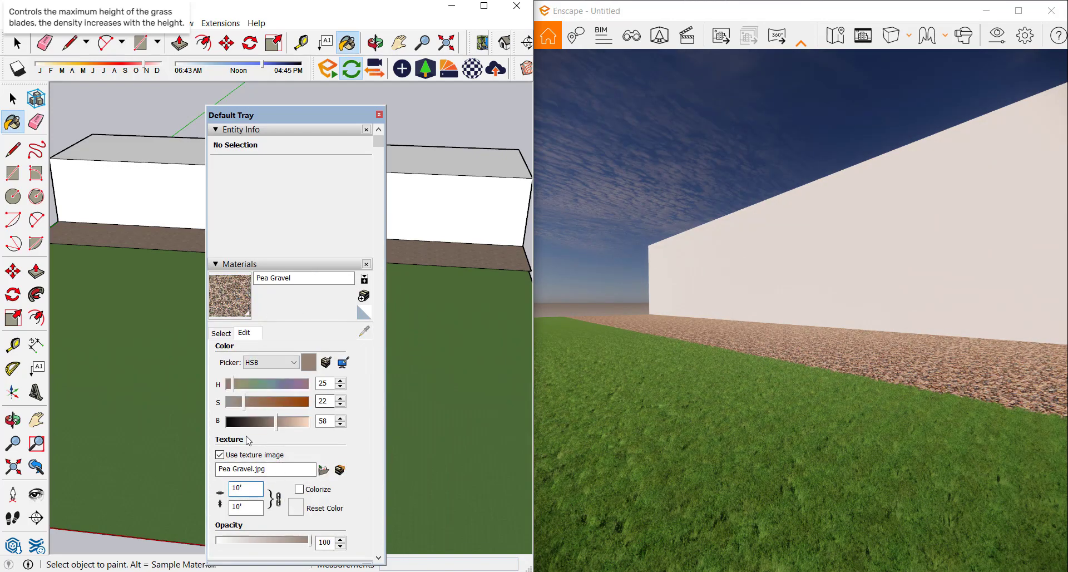
Set the Pea Gravel texture size to 6' and close the Default Tray
{"action": "left_click_drag", "start_coordinate": [252, 488], "coordinate": [212, 489]}
{"action": "type", "text": "6"}
{"action": "key", "text": "Return"}
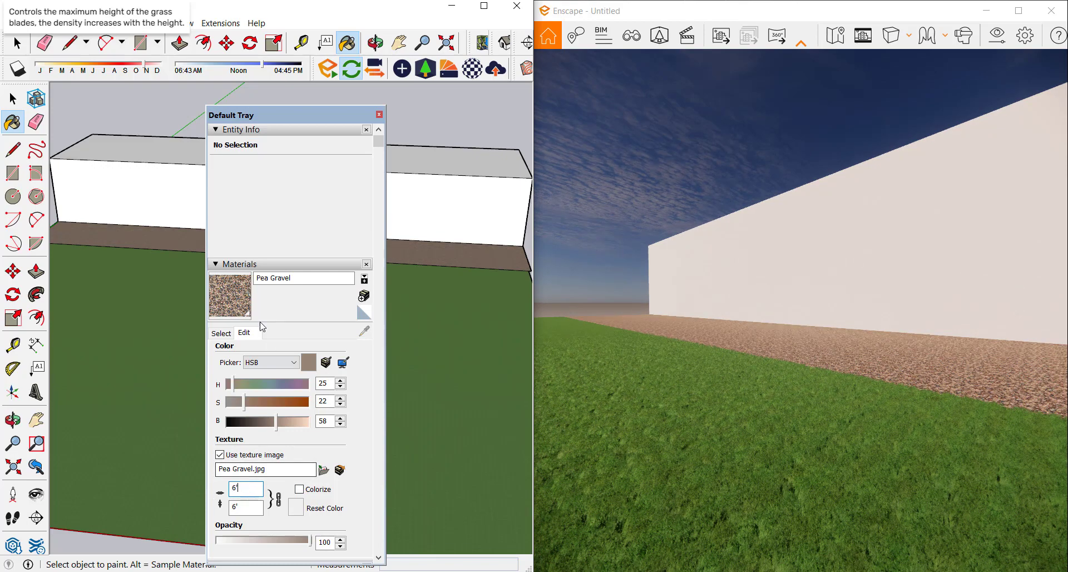
{"action": "left_click", "coordinate": [379, 115]}
{"action": "key", "text": "space"}
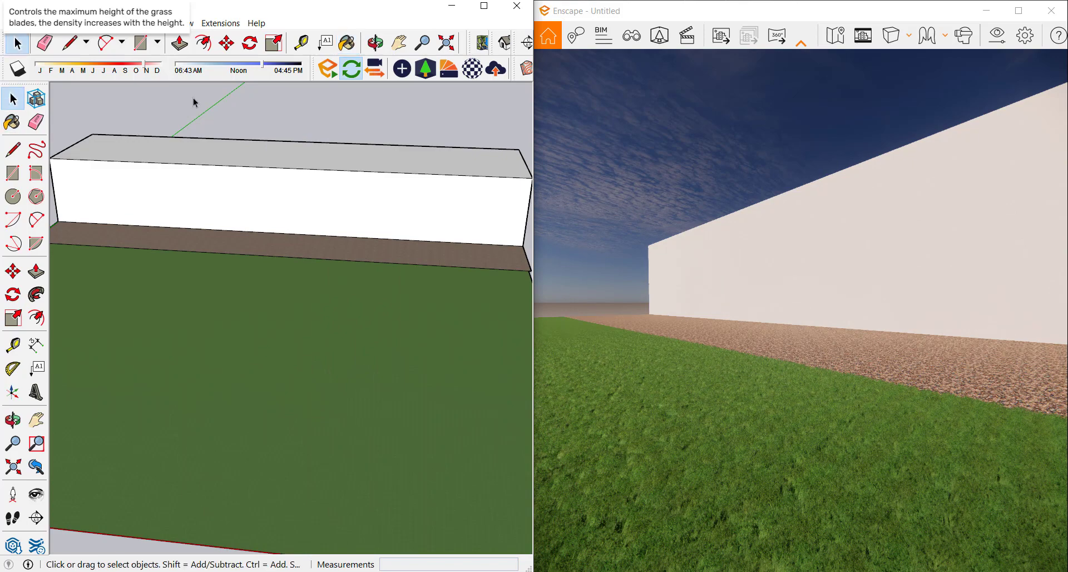
Examine the gravel strip and lawn in both the Enscape render and the SketchUp model
{"action": "scroll", "coordinate": [668, 359], "scroll_direction": "down", "scroll_amount": 2}
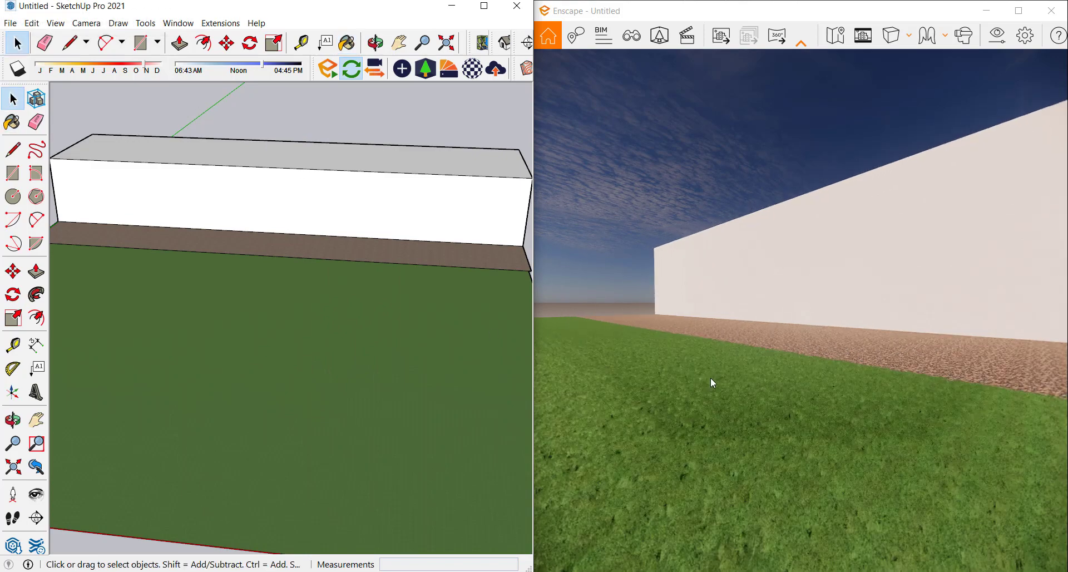
{"action": "mouse_move", "coordinate": [716, 377]}
{"action": "right_mouse_down"}
{"action": "mouse_move", "coordinate": [727, 378]}
{"action": "mouse_move", "coordinate": [678, 386]}
{"action": "right_mouse_up"}
{"action": "left_click", "coordinate": [324, 355]}
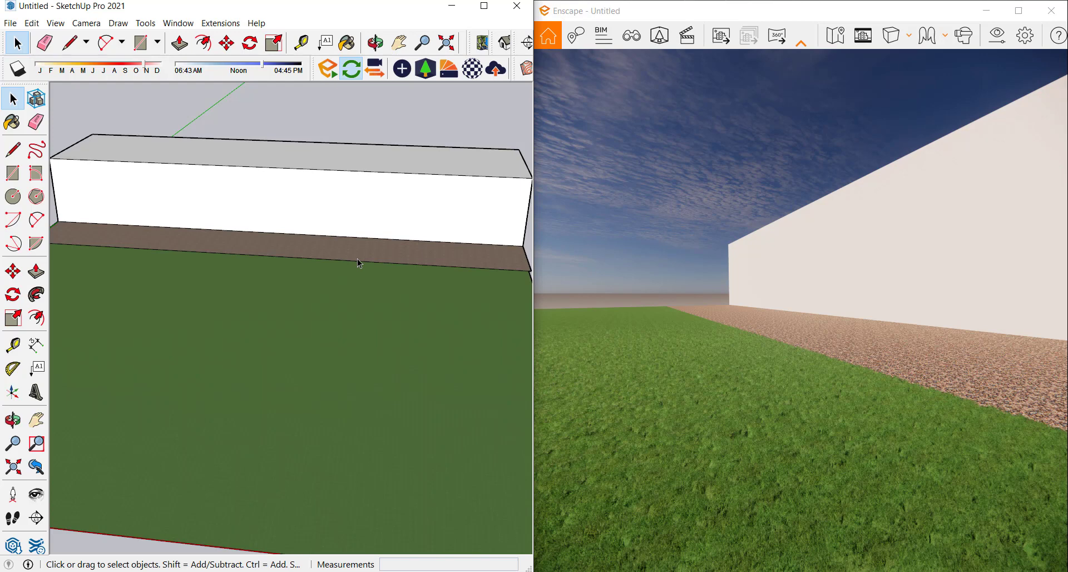
{"action": "scroll", "coordinate": [359, 264], "scroll_direction": "down", "scroll_amount": 3}
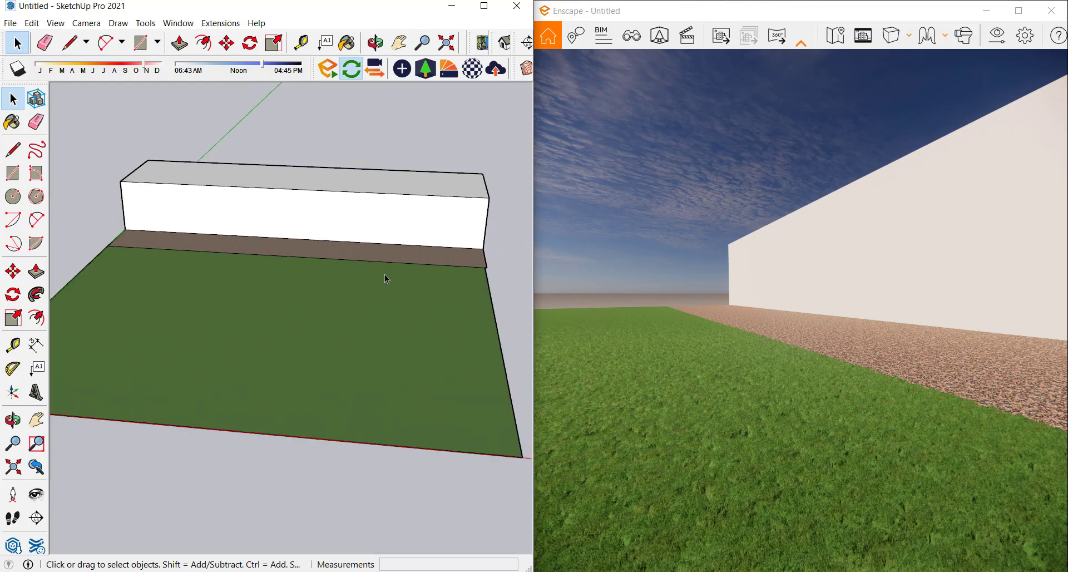
{"action": "middle_click_drag", "start_coordinate": [386, 279], "coordinate": [282, 312]}
{"action": "scroll", "coordinate": [304, 254], "scroll_direction": "up", "scroll_amount": 4}
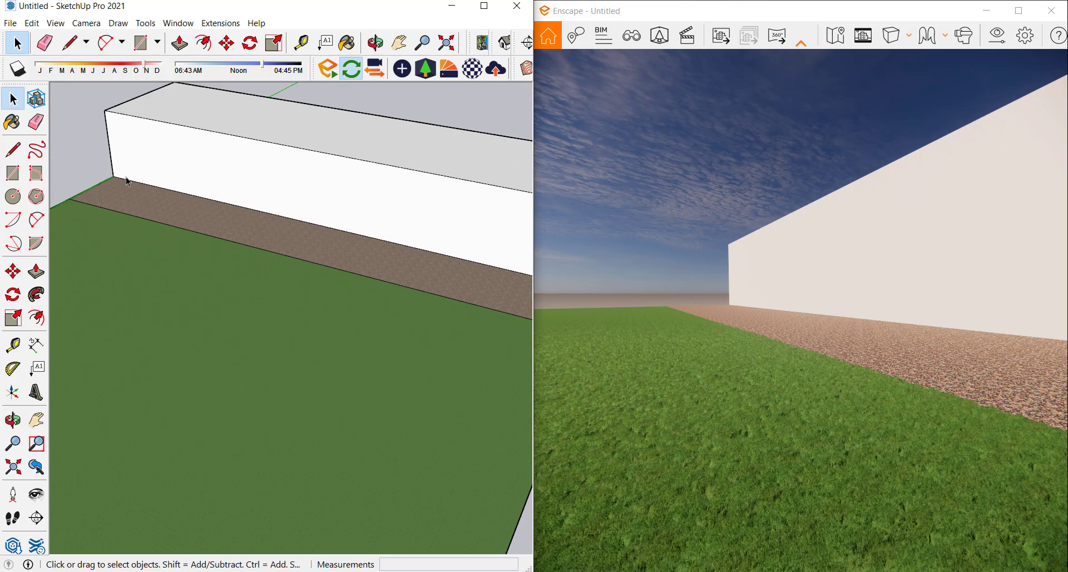
{"action": "scroll", "coordinate": [346, 275], "scroll_direction": "down", "scroll_amount": 2}
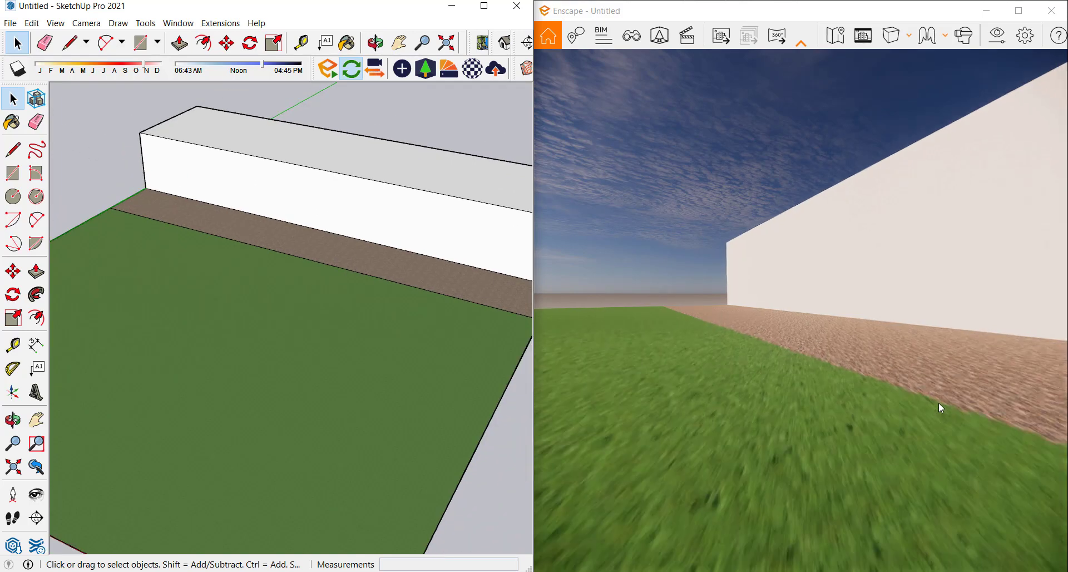
Inspect the grass blades and gravel texture up close along the lawn's edge in the Enscape render
{"action": "right_click_drag", "start_coordinate": [939, 403], "coordinate": [1031, 535]}
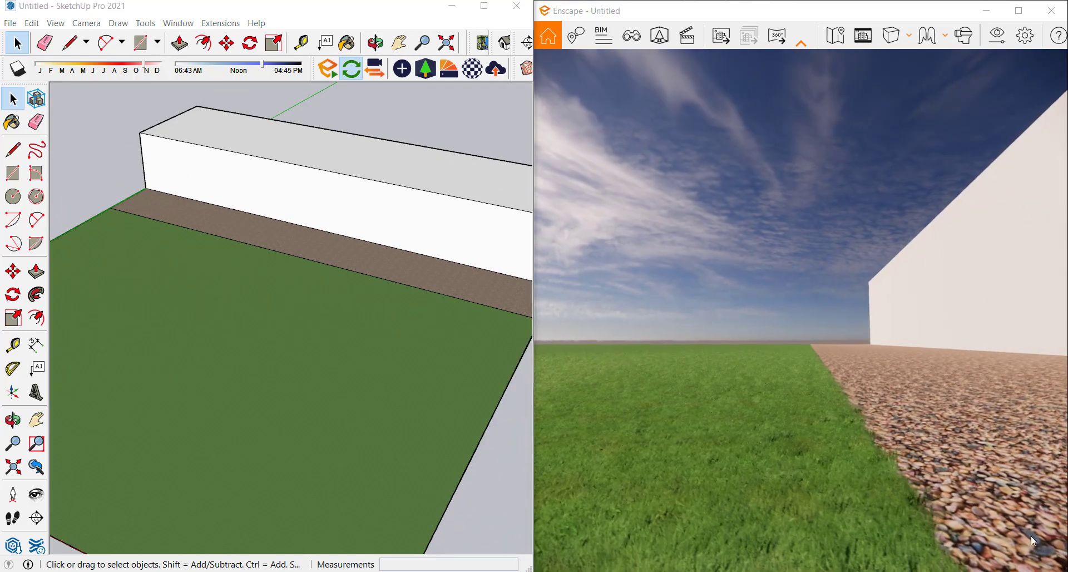
{"action": "right_click_drag", "start_coordinate": [905, 522], "coordinate": [838, 429]}
{"action": "right_click_drag", "start_coordinate": [801, 317], "coordinate": [804, 309]}
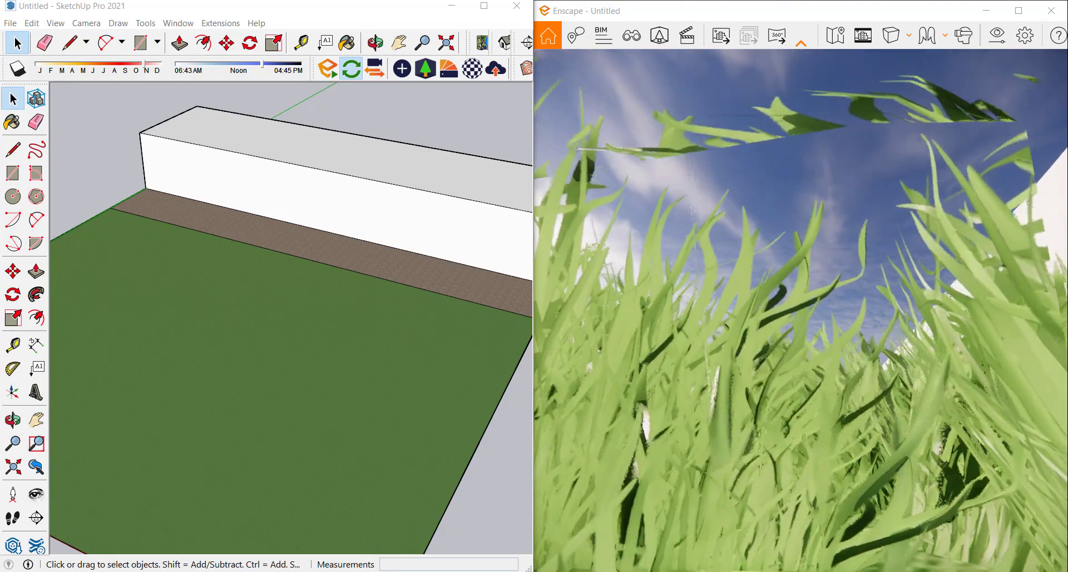
{"action": "key", "text": "e"}
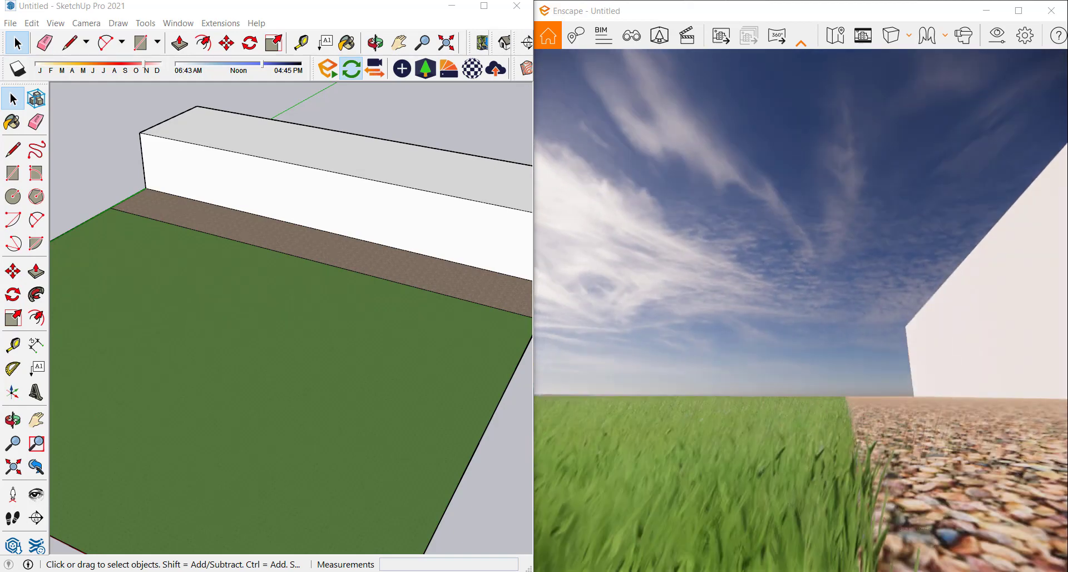
{"action": "key", "text": "q"}
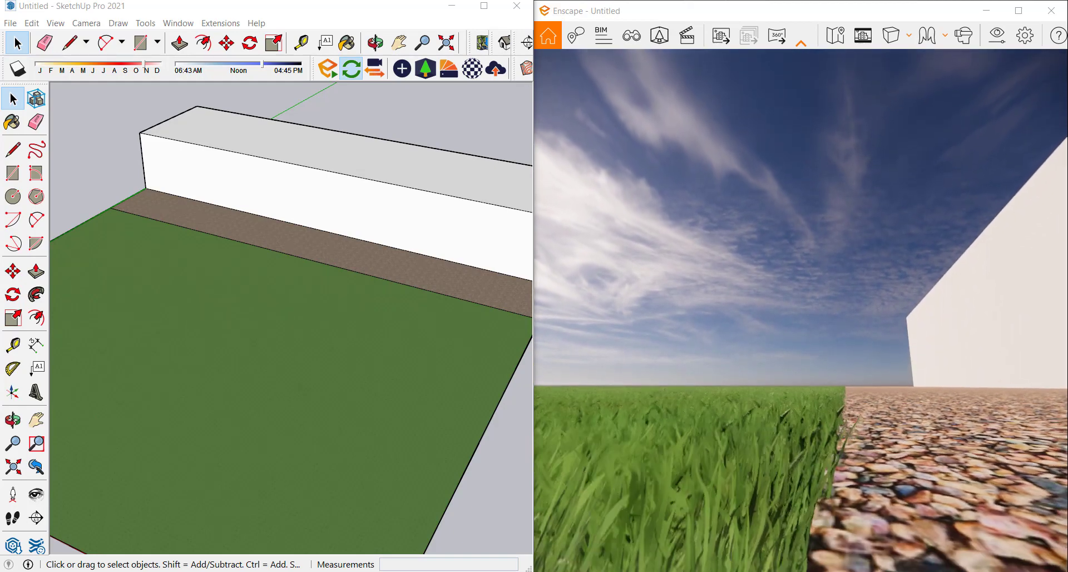
{"action": "key", "text": "q"}
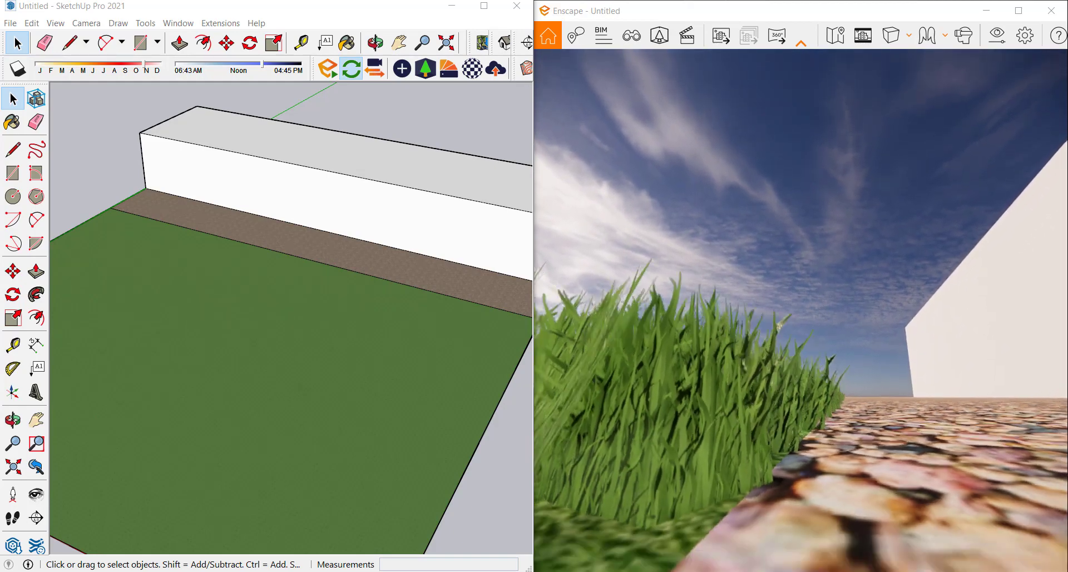
{"action": "key", "text": "e"}
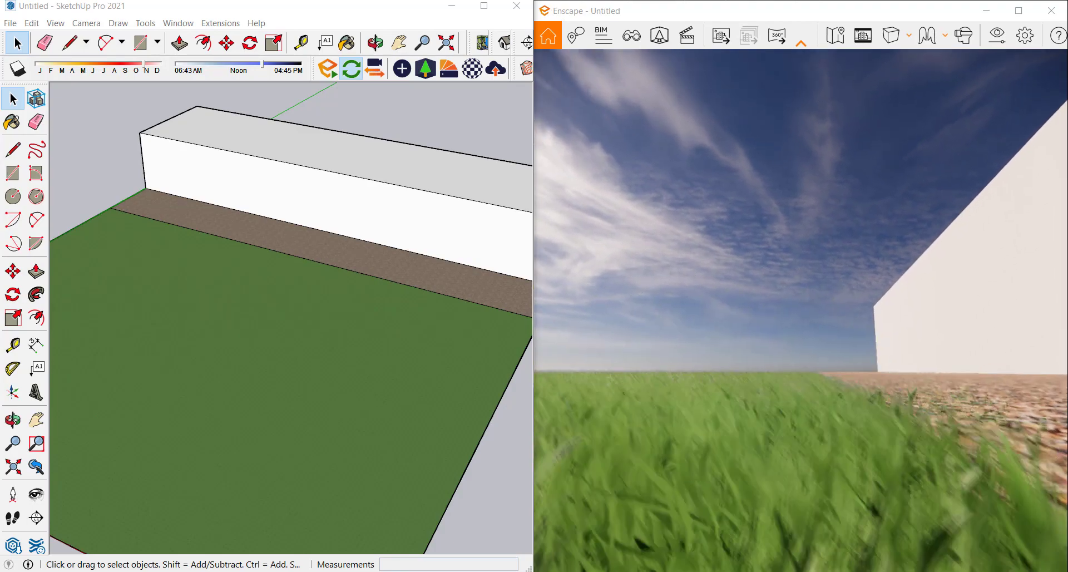
{"action": "left_click_drag", "start_coordinate": [812, 321], "coordinate": [823, 282]}
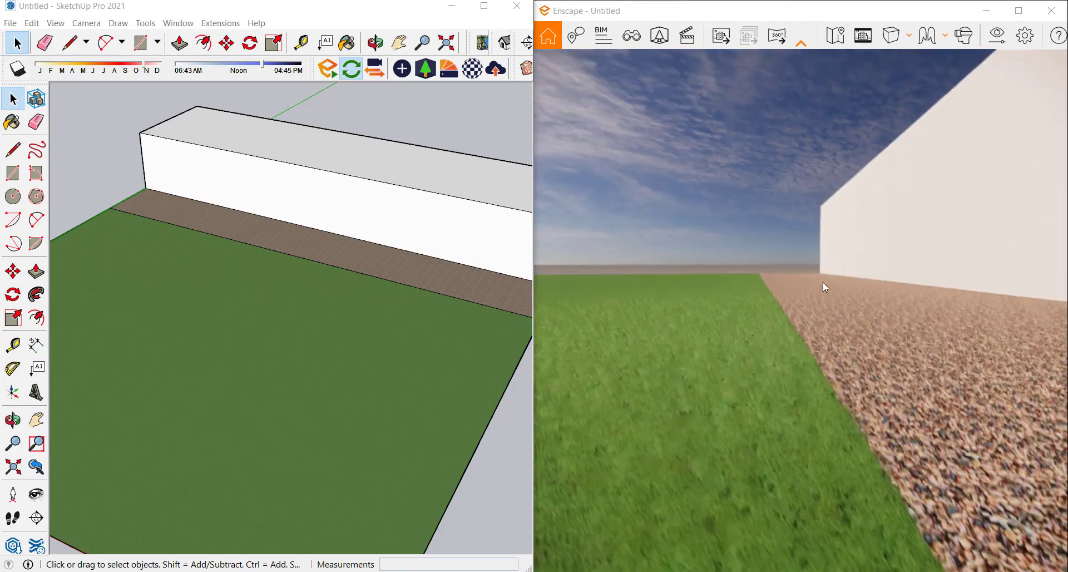
Close the Enscape render window
{"action": "left_click", "coordinate": [1050, 11]}
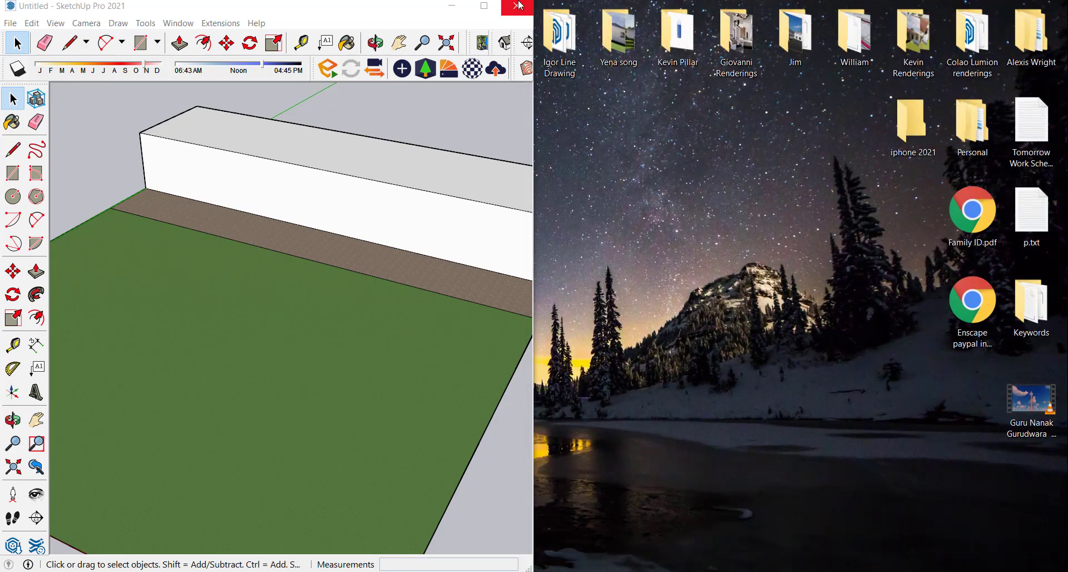
Keep the model open and save it to the Desktop as "grass sample 1"
{"action": "left_click", "coordinate": [518, 5]}
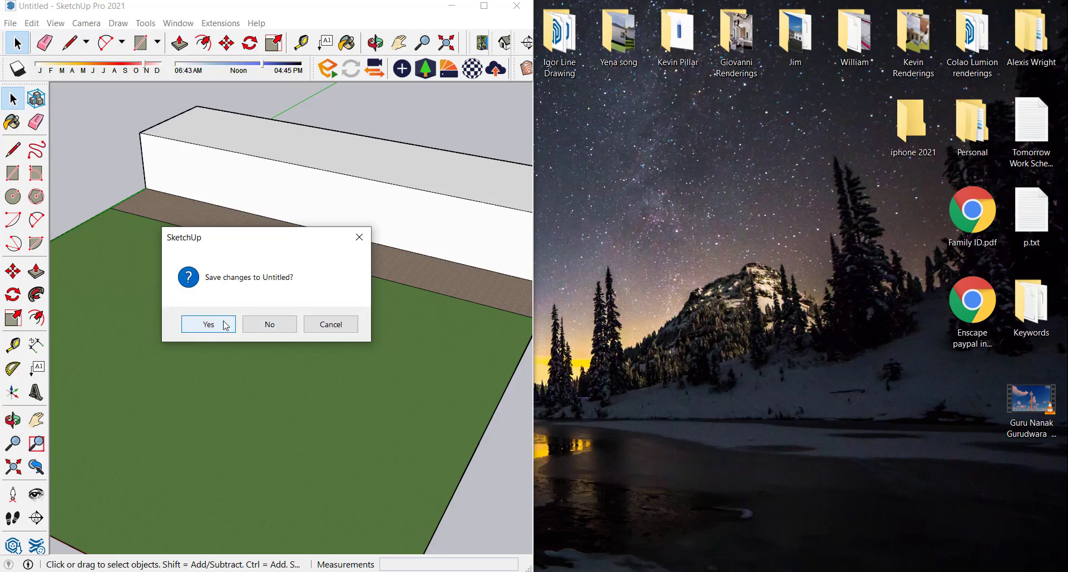
{"action": "left_click", "coordinate": [359, 237]}
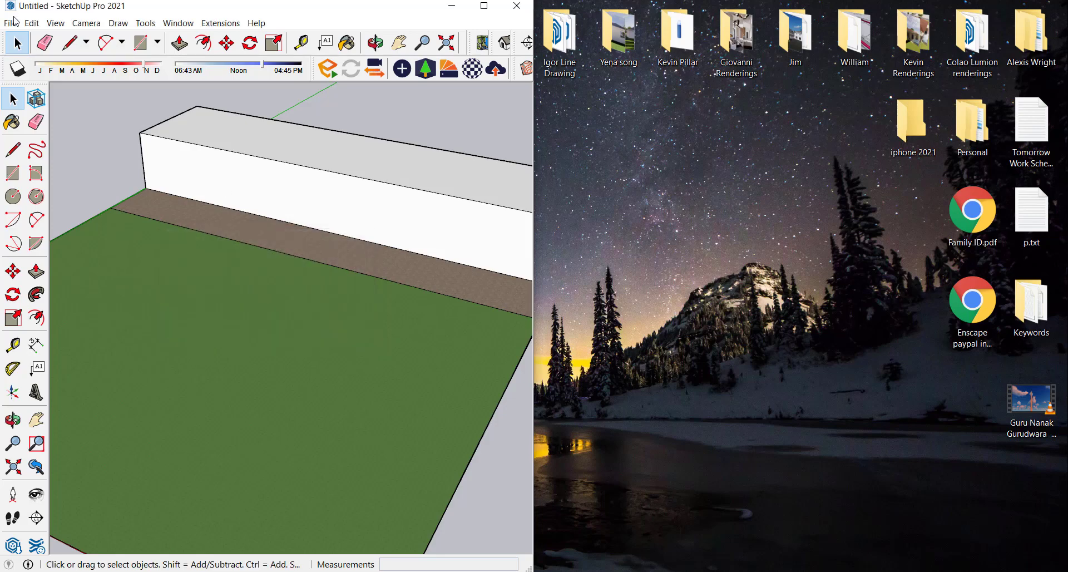
{"action": "left_click", "coordinate": [13, 23]}
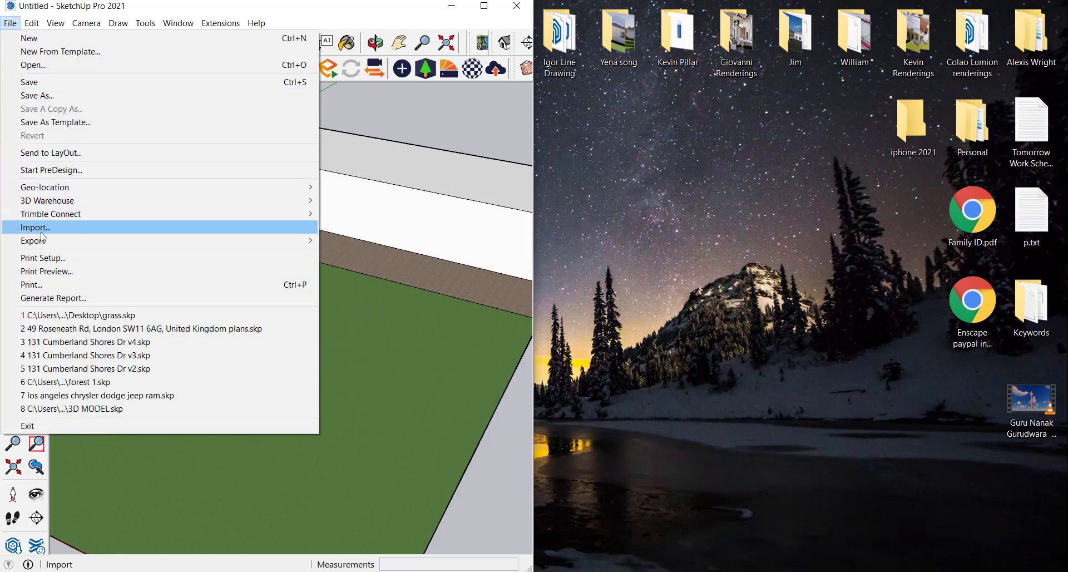
{"action": "left_click", "coordinate": [37, 95]}
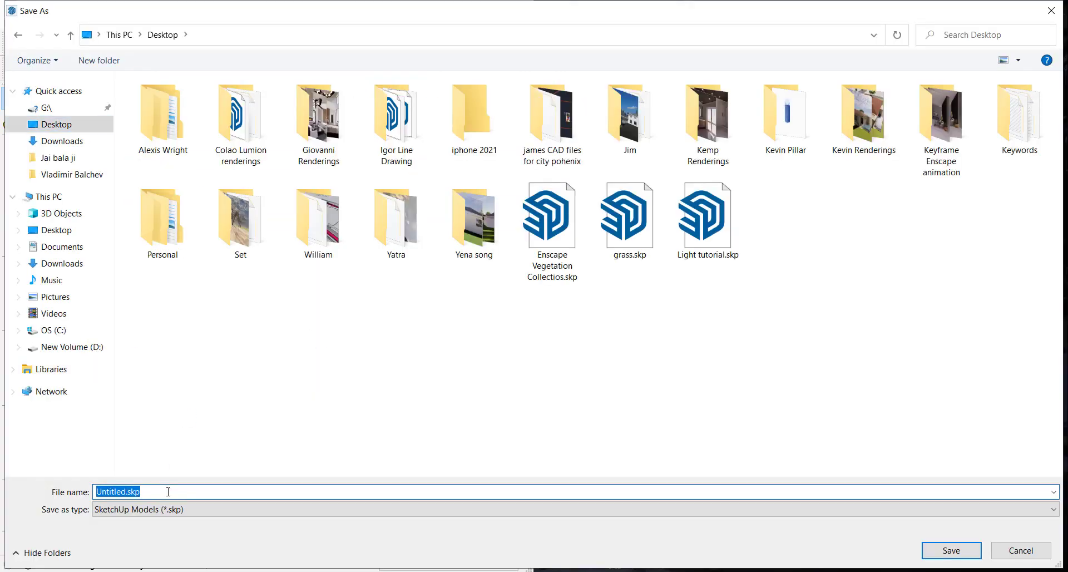
{"action": "type", "text": "gras"}
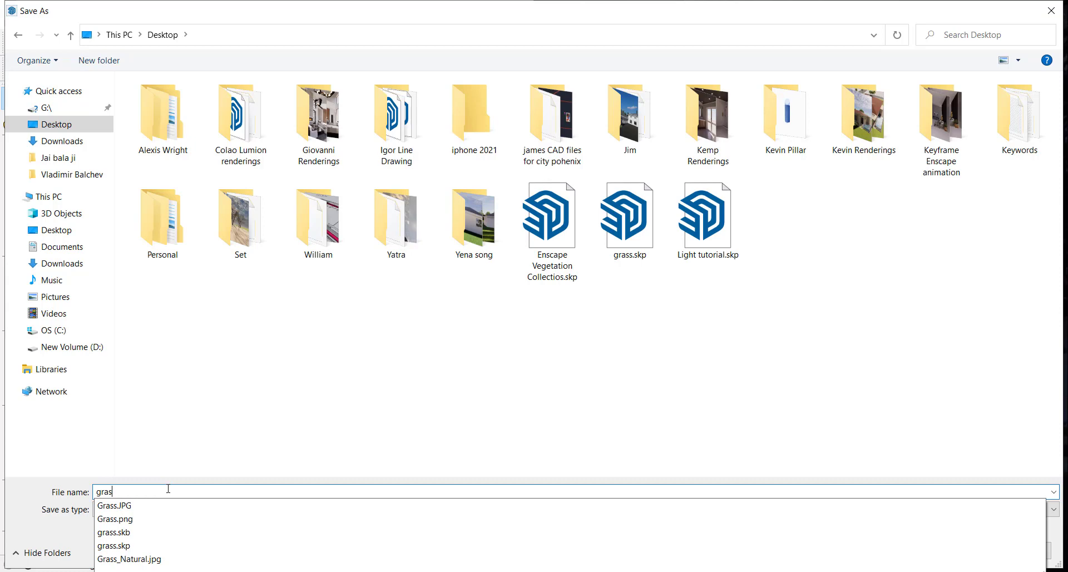
{"action": "type", "text": "s"}
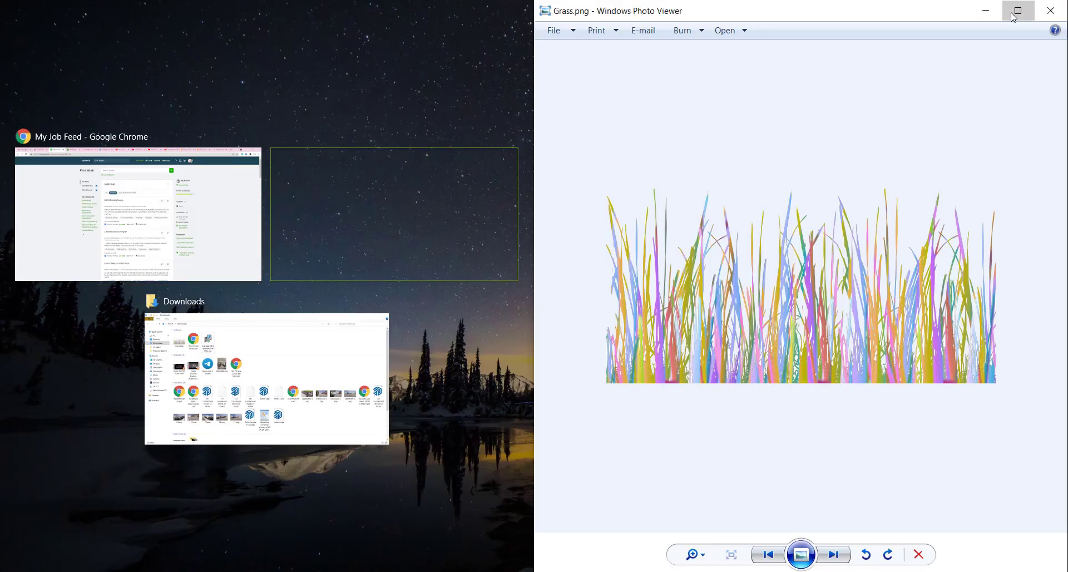
View the replacement Grass.png image at full window size and copy the file from the desktop
{"action": "left_click", "coordinate": [1019, 10]}
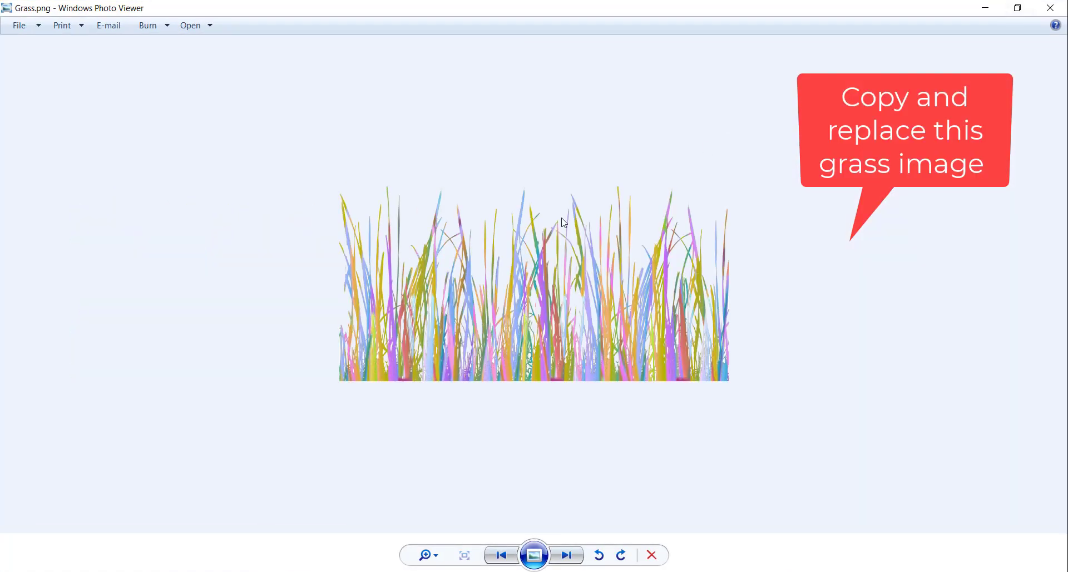
{"action": "left_click", "coordinate": [1041, 14]}
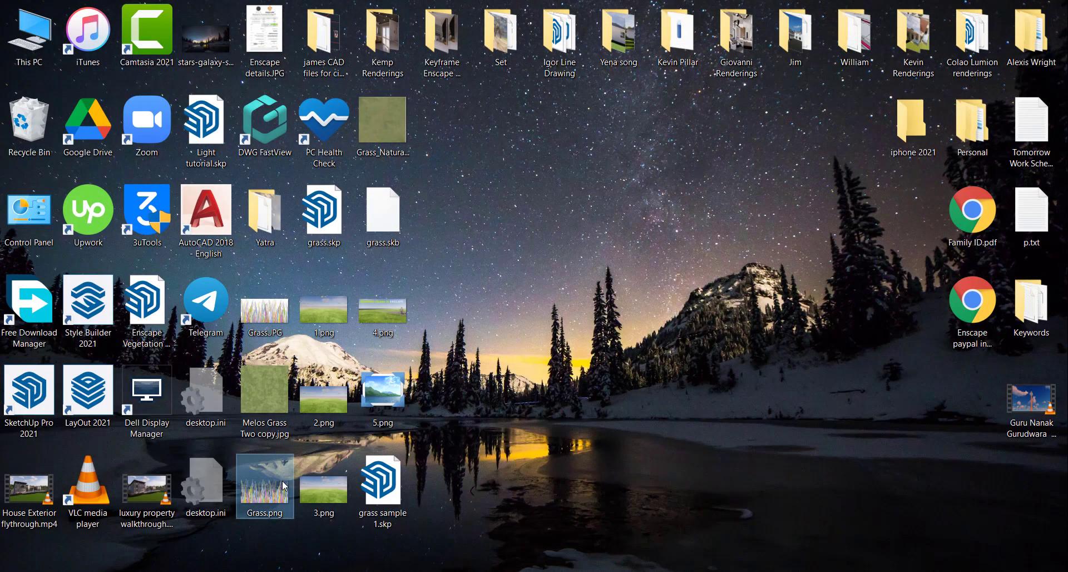
{"action": "left_click", "coordinate": [324, 490], "text": "ctrl"}
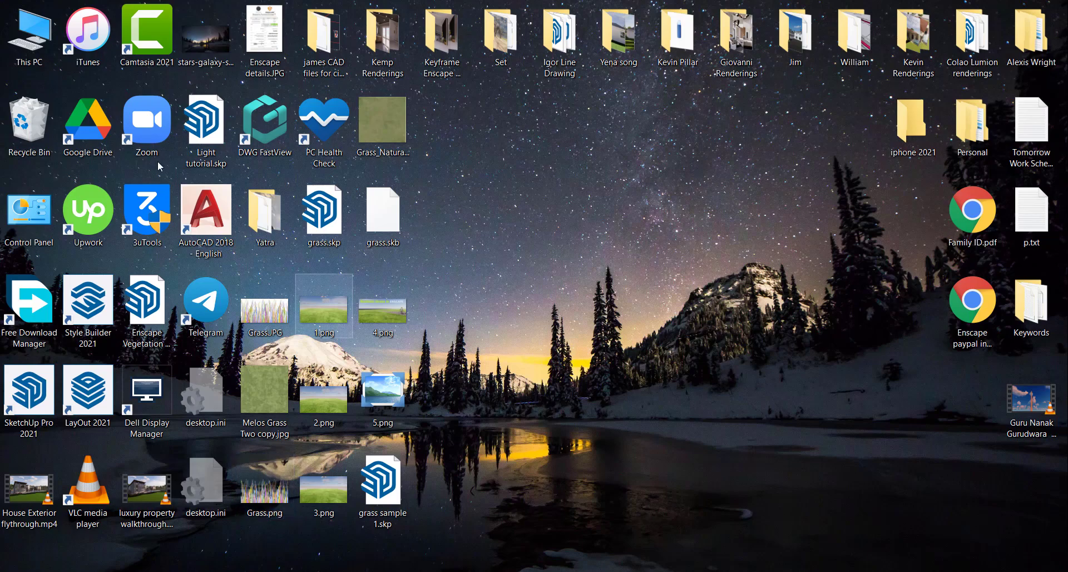
Open the user profile's AppData\Local folder on drive C: in File Explorer
{"action": "double_click", "coordinate": [42, 52]}
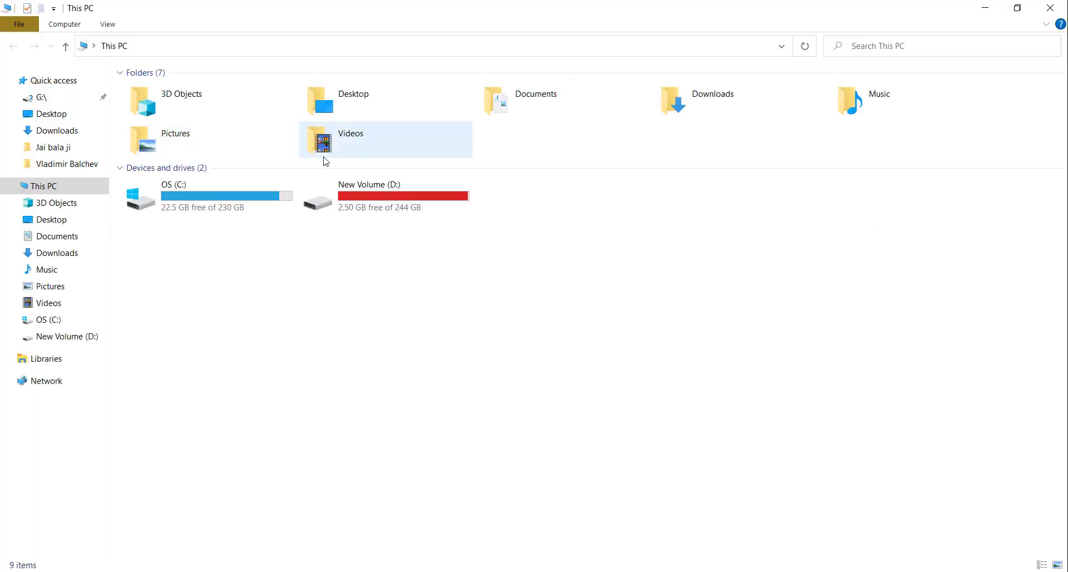
{"action": "double_click", "coordinate": [255, 192]}
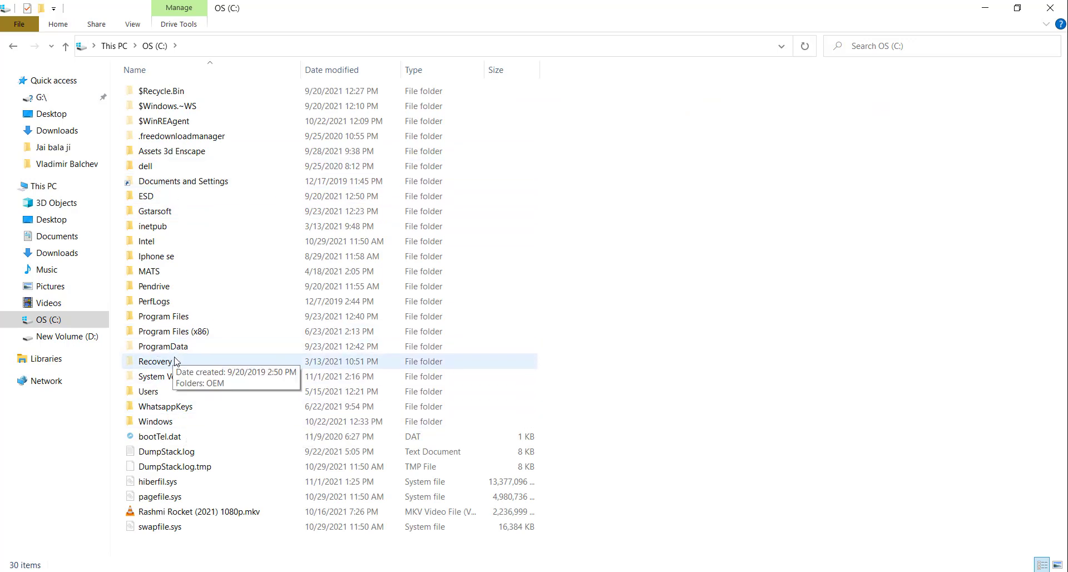
{"action": "left_click", "coordinate": [170, 380]}
{"action": "double_click", "coordinate": [164, 392]}
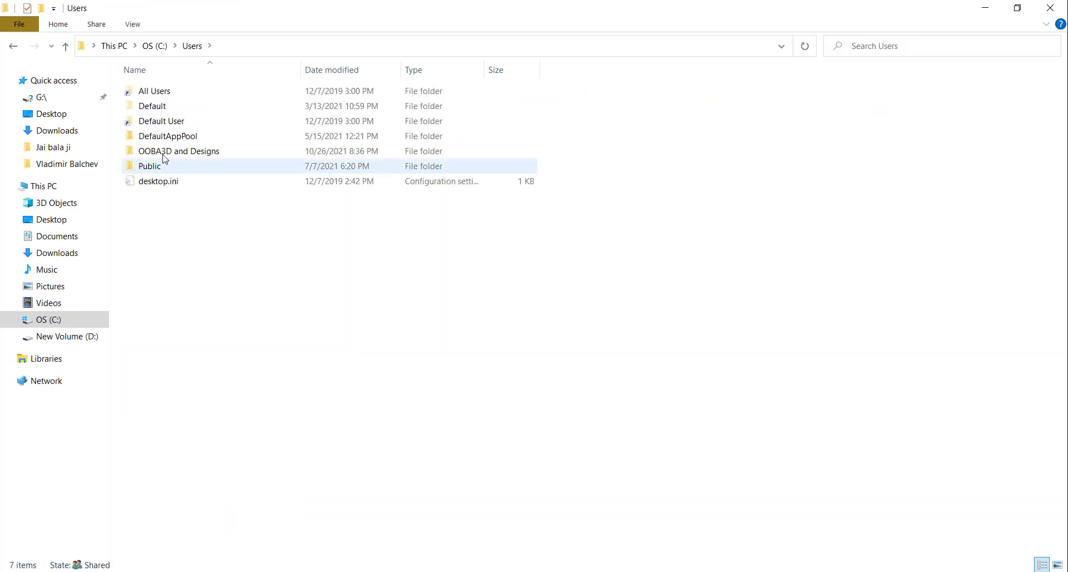
{"action": "double_click", "coordinate": [165, 150]}
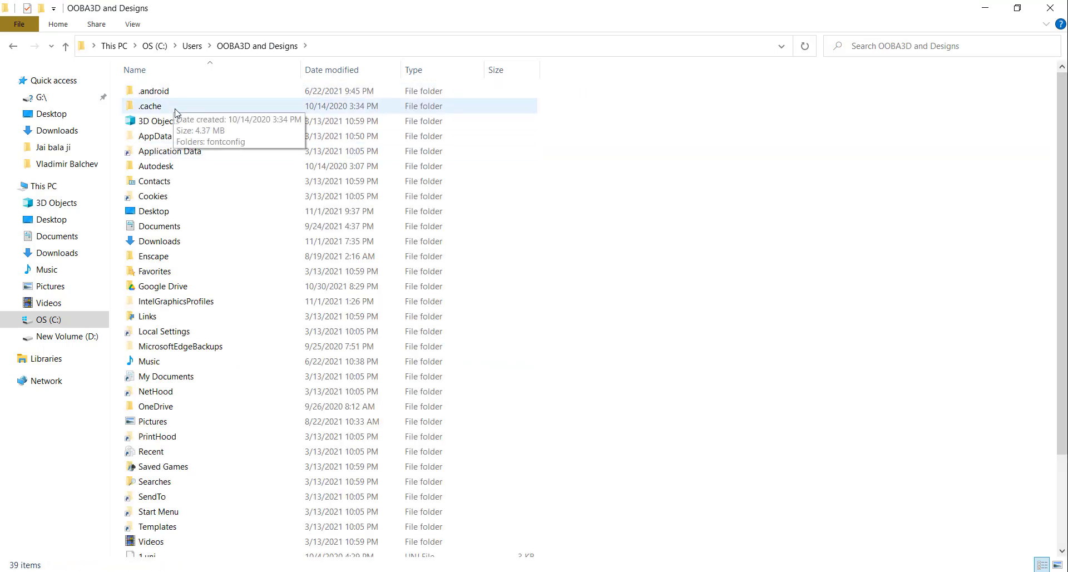
{"action": "double_click", "coordinate": [169, 136]}
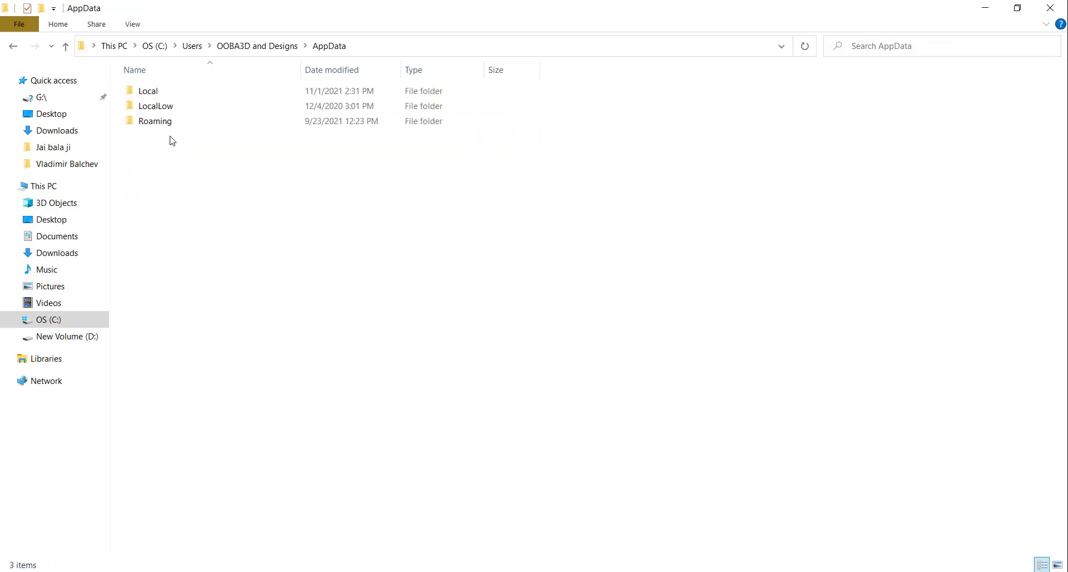
{"action": "double_click", "coordinate": [156, 93]}
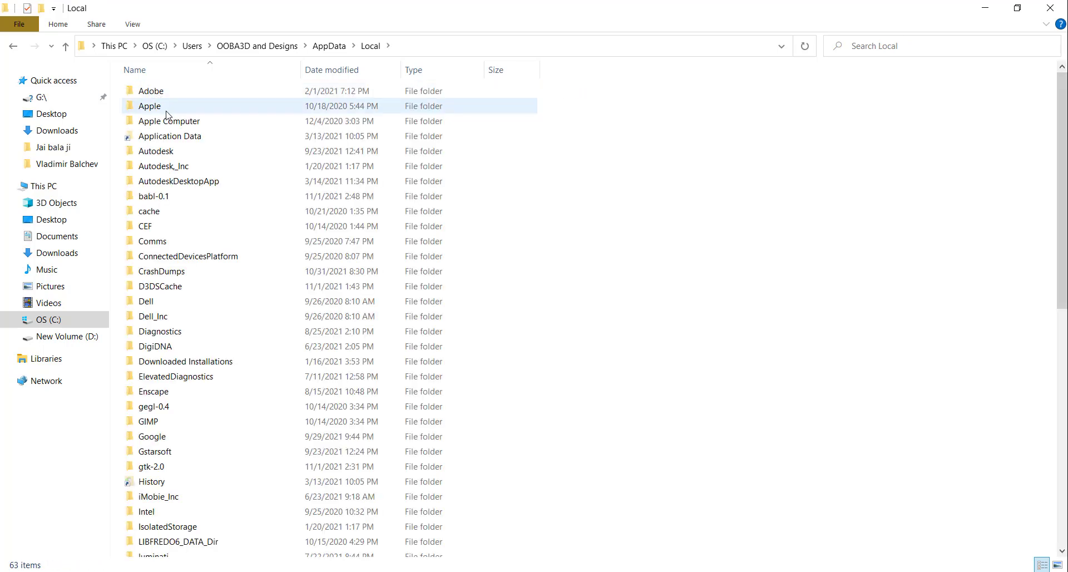
Open the folder Programs\Enscape\Renderer\SystemData\Textures\Enscape\Common inside Local
{"action": "scroll", "coordinate": [229, 269], "scroll_direction": "down", "scroll_amount": 10}
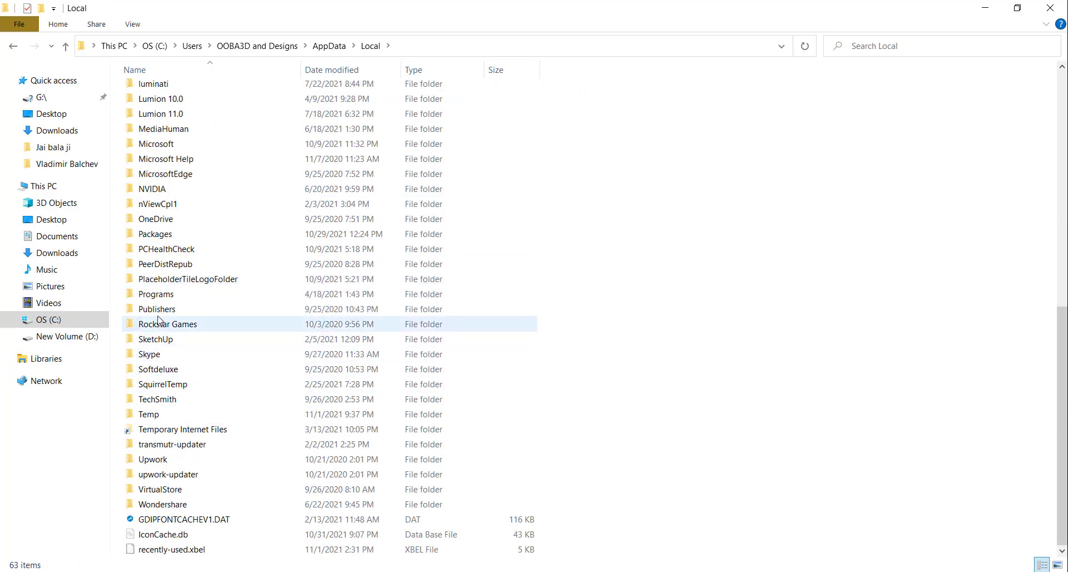
{"action": "double_click", "coordinate": [158, 295]}
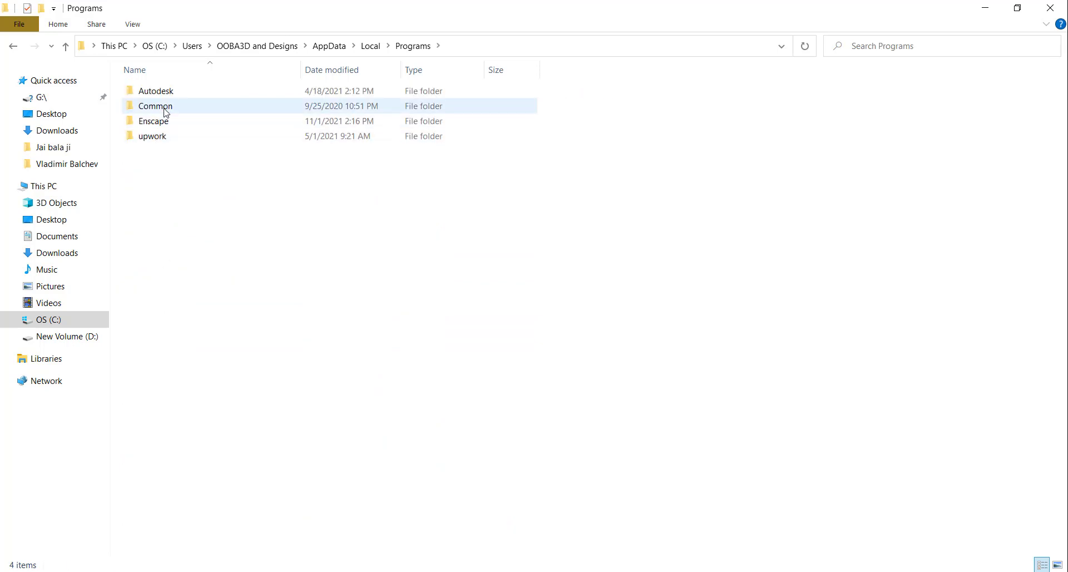
{"action": "double_click", "coordinate": [160, 122]}
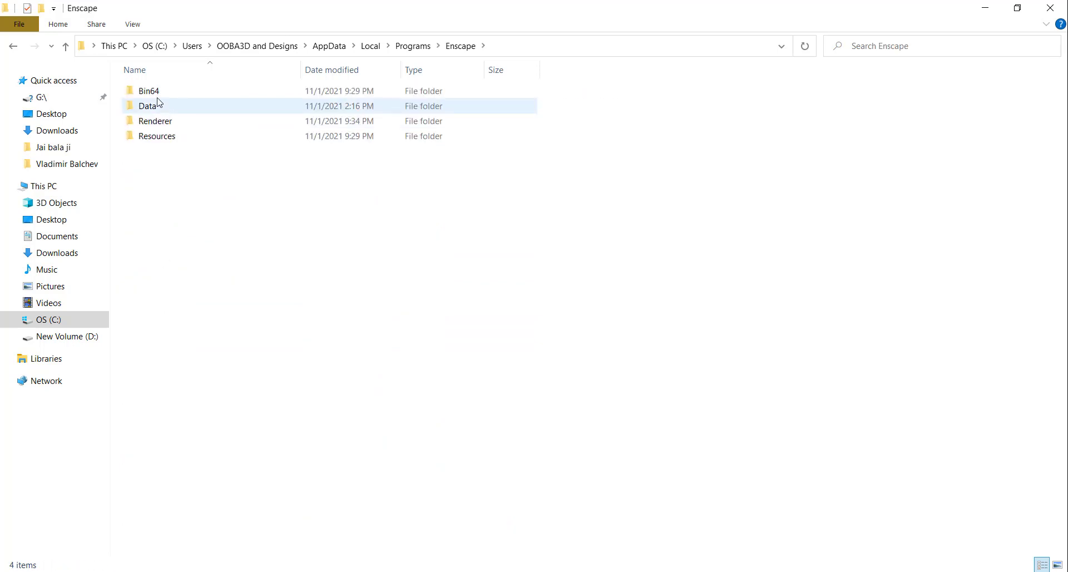
{"action": "double_click", "coordinate": [159, 122]}
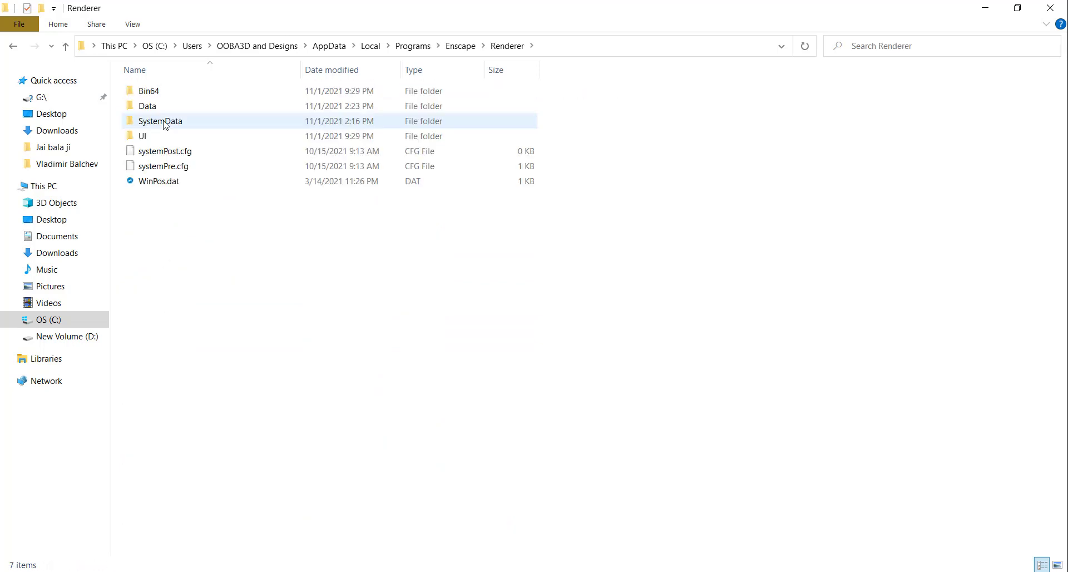
{"action": "double_click", "coordinate": [164, 123]}
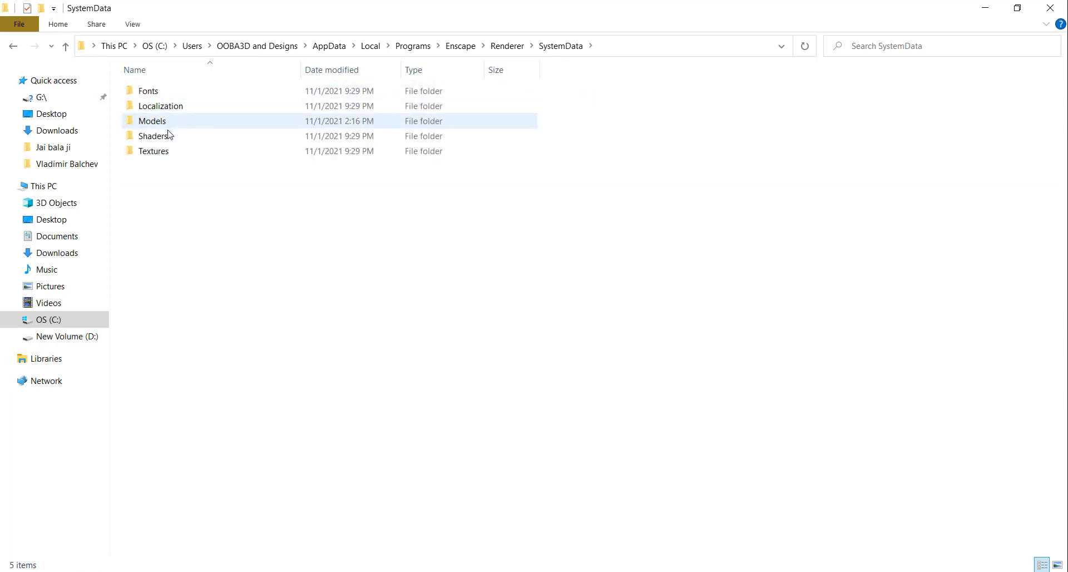
{"action": "double_click", "coordinate": [164, 155]}
{"action": "left_click", "coordinate": [165, 95]}
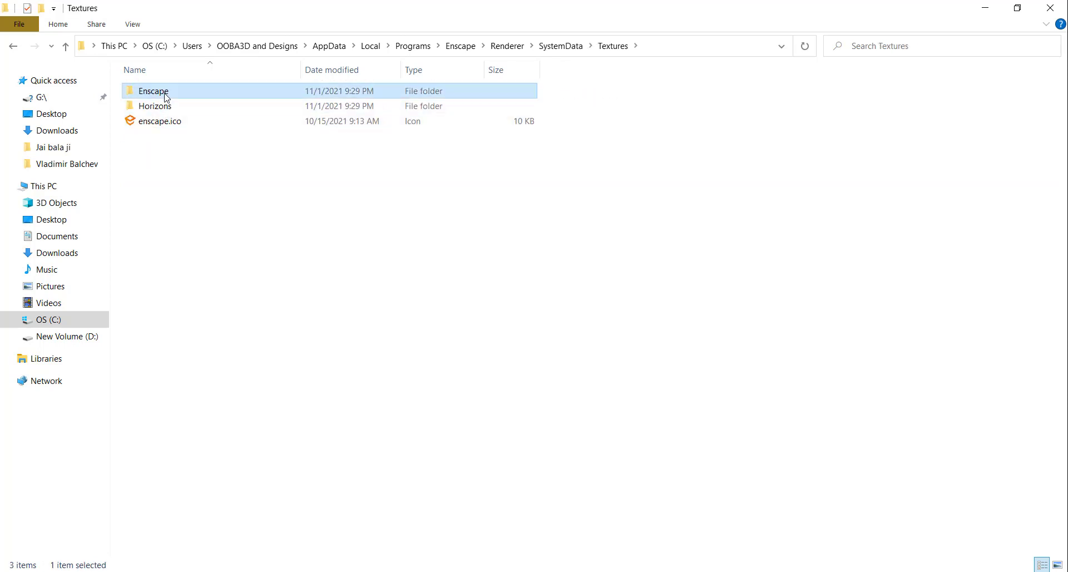
{"action": "double_click", "coordinate": [165, 92]}
{"action": "double_click", "coordinate": [170, 92]}
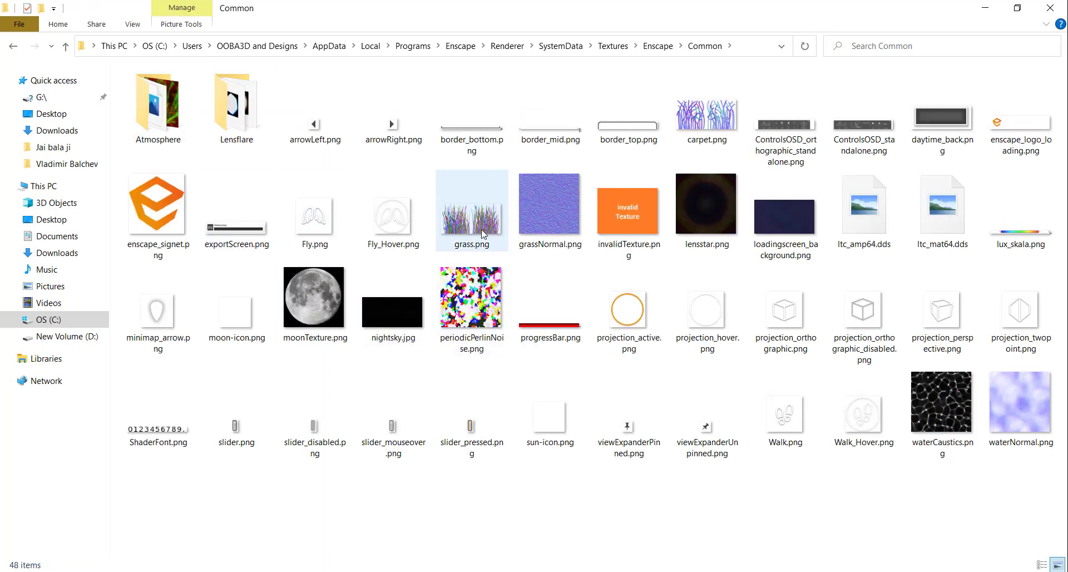
Examine Enscape's original grass.png texture in the photo viewer and close it
{"action": "double_click", "coordinate": [476, 233]}
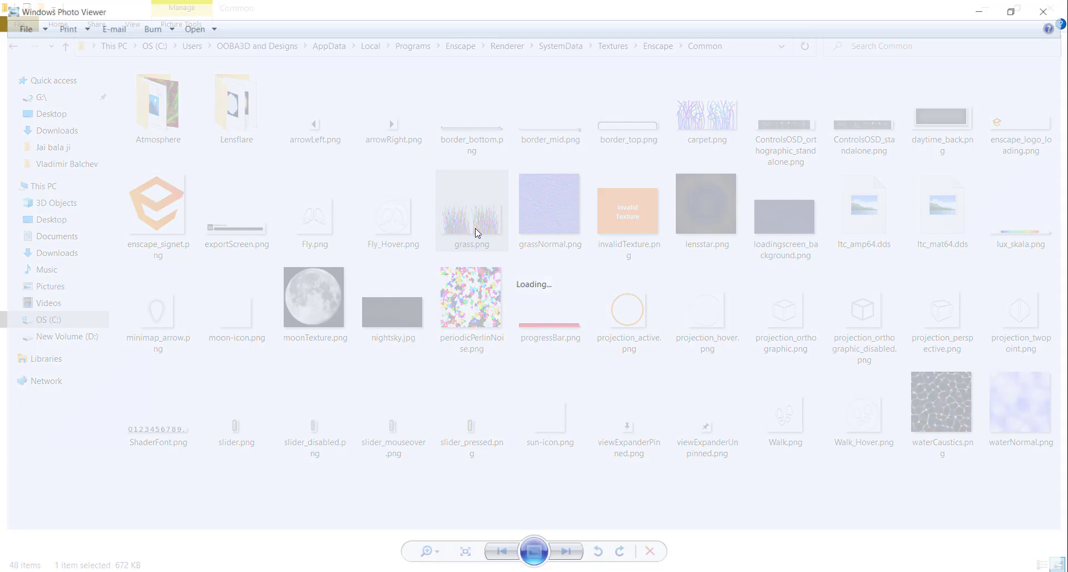
{"action": "scroll", "coordinate": [603, 303], "scroll_direction": "down", "scroll_amount": 2}
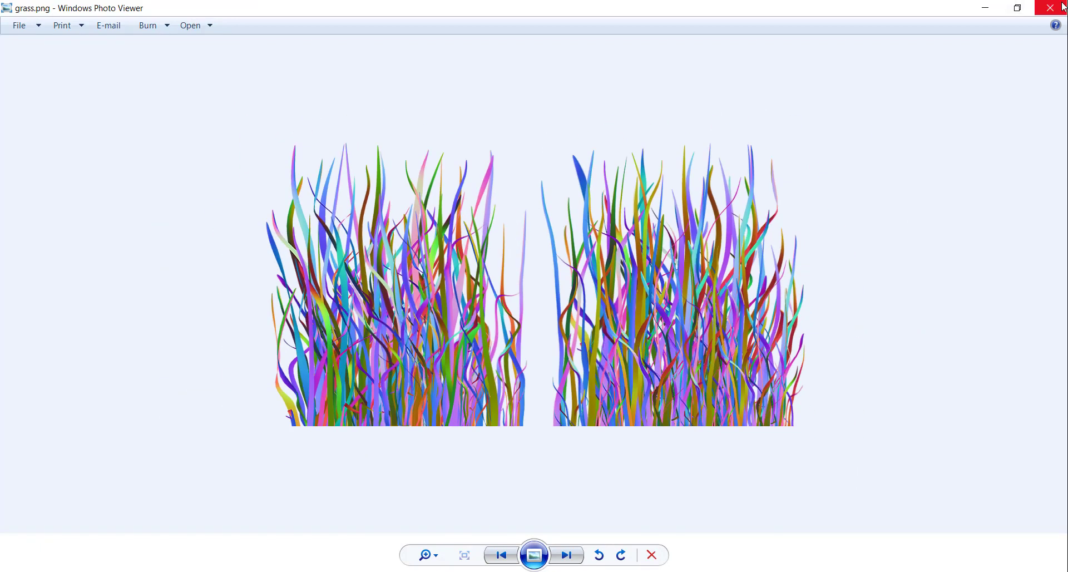
{"action": "scroll", "coordinate": [668, 256], "scroll_direction": "up", "scroll_amount": 2}
{"action": "scroll", "coordinate": [667, 256], "scroll_direction": "down", "scroll_amount": 2}
{"action": "left_click", "coordinate": [1059, 14]}
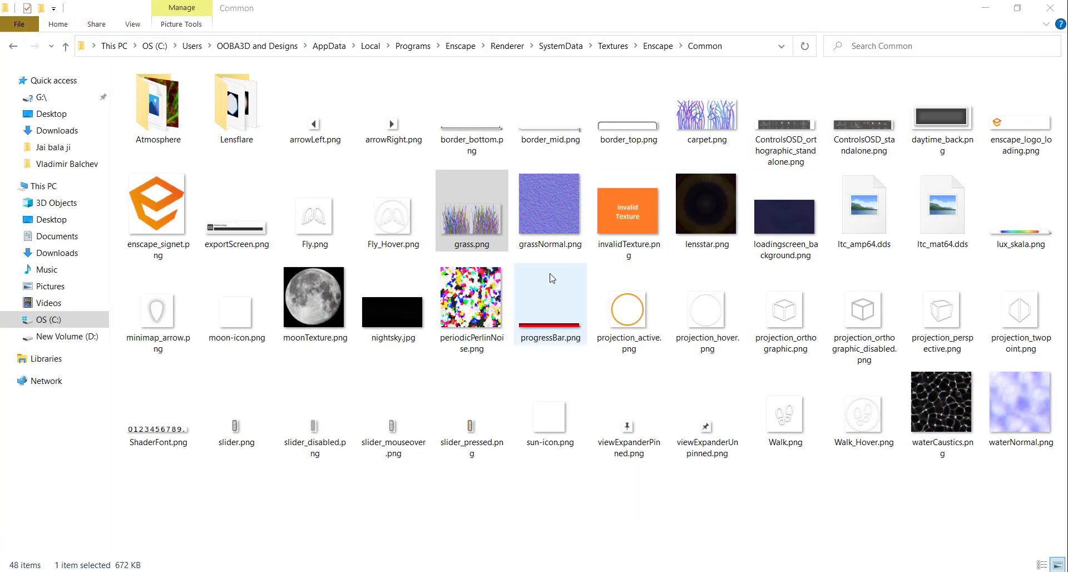
Replace grass.png in the Common folder with the copied grass image
{"action": "key", "text": "Right"}
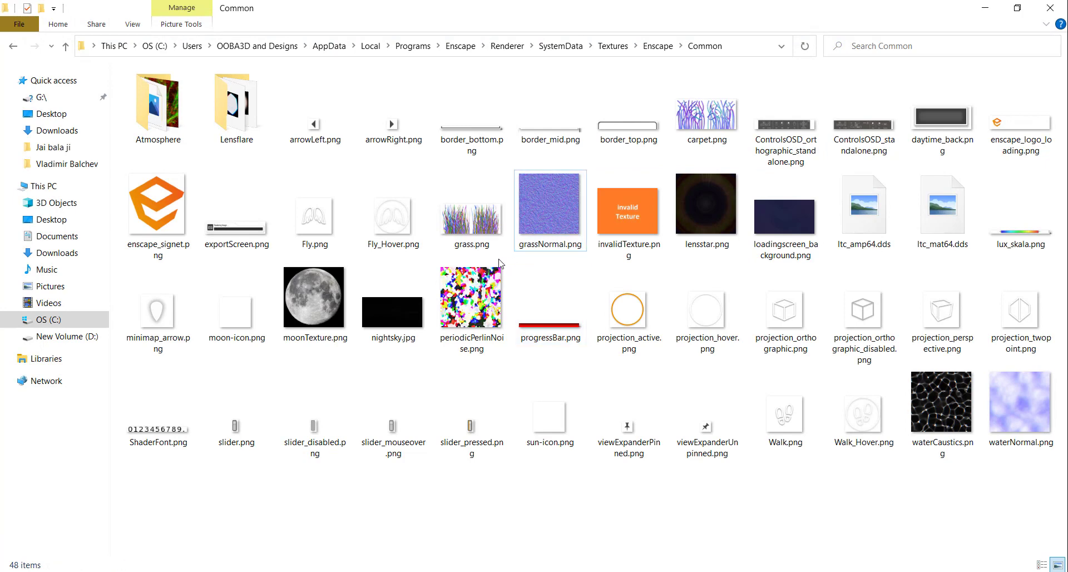
{"action": "key", "text": "ctrl+v"}
{"action": "left_click", "coordinate": [468, 225]}
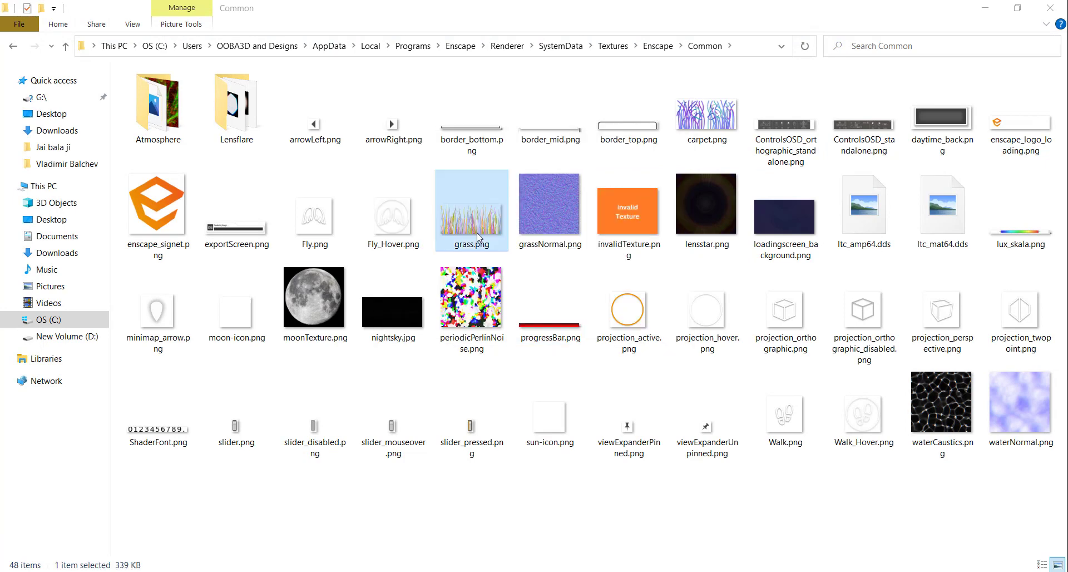
Check the replaced grass.png in the photo viewer, then close the viewer and the folder window
{"action": "double_click", "coordinate": [478, 232]}
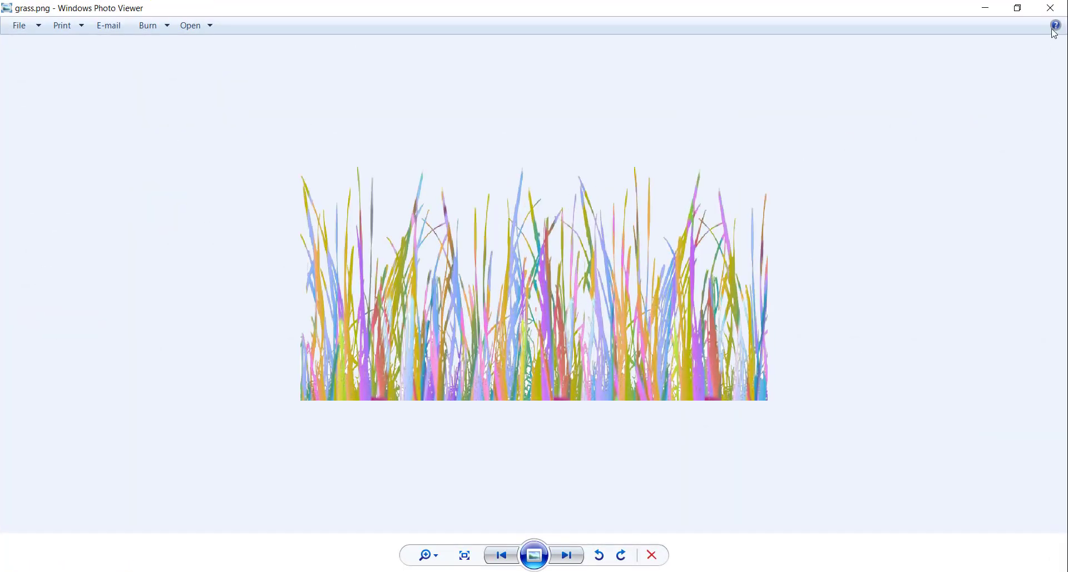
{"action": "left_click", "coordinate": [1053, 9]}
{"action": "left_click", "coordinate": [1052, 7]}
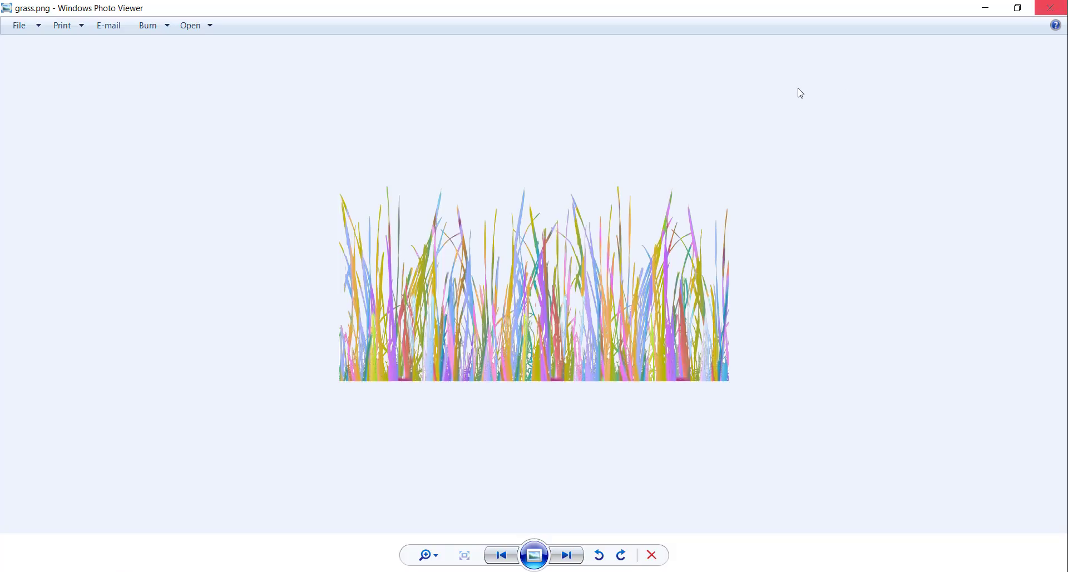
{"action": "left_click", "coordinate": [1051, 11]}
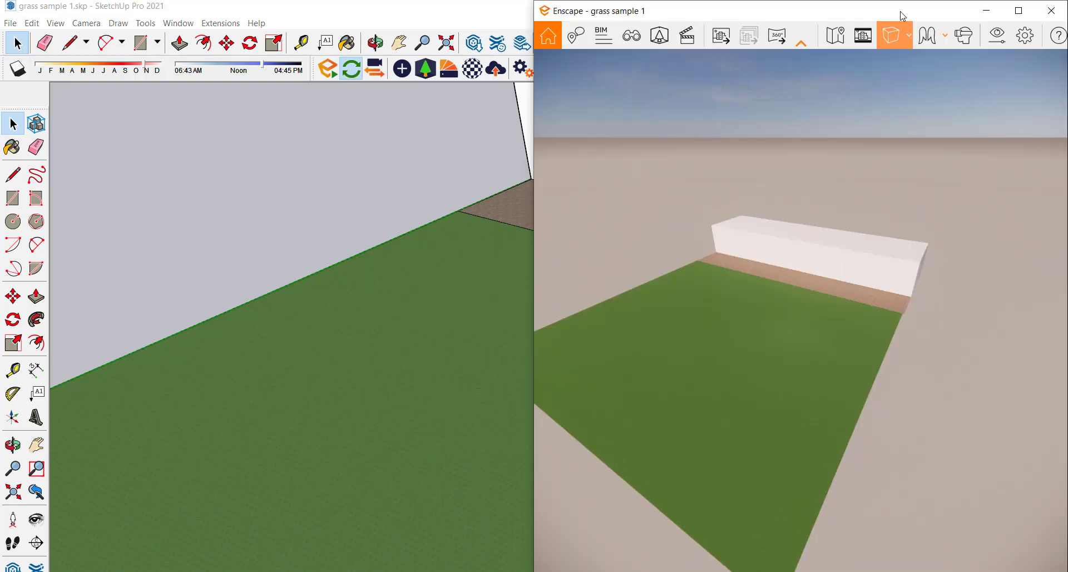
Arrange the SketchUp model window side by side with the Enscape render window
{"action": "left_click", "coordinate": [384, 4]}
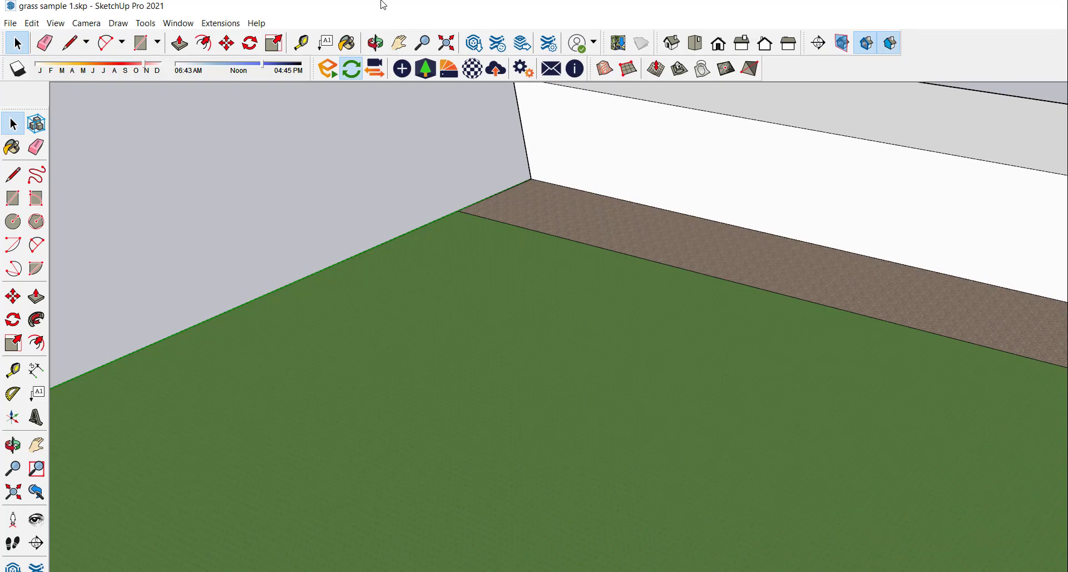
{"action": "key", "text": "super+Left"}
{"action": "left_click", "coordinate": [646, 208]}
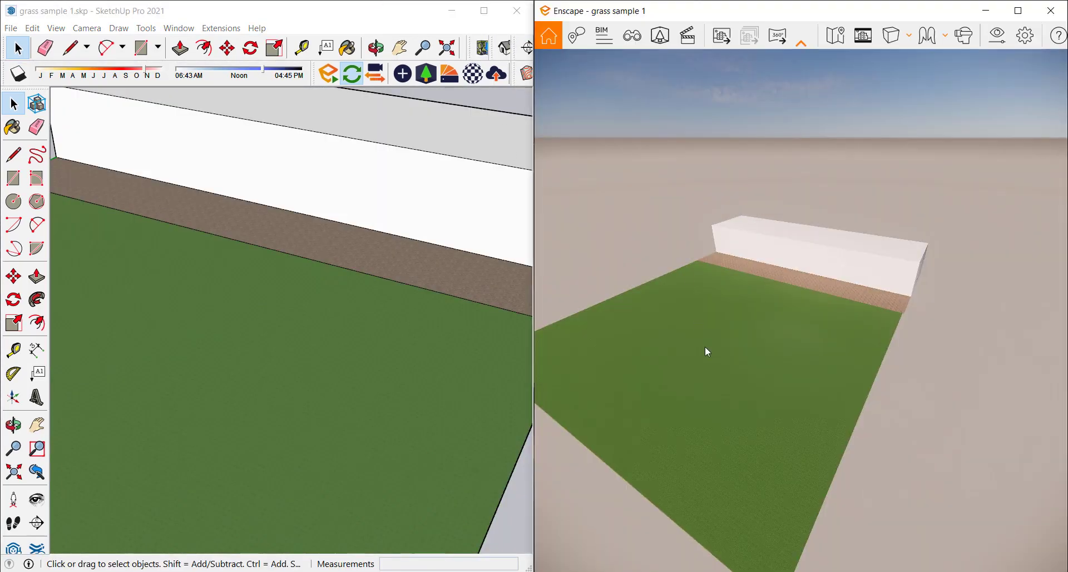
Move in over the lawn in the Enscape render and examine the grass surface from close range
{"action": "scroll", "coordinate": [828, 326], "scroll_direction": "up", "scroll_amount": 5}
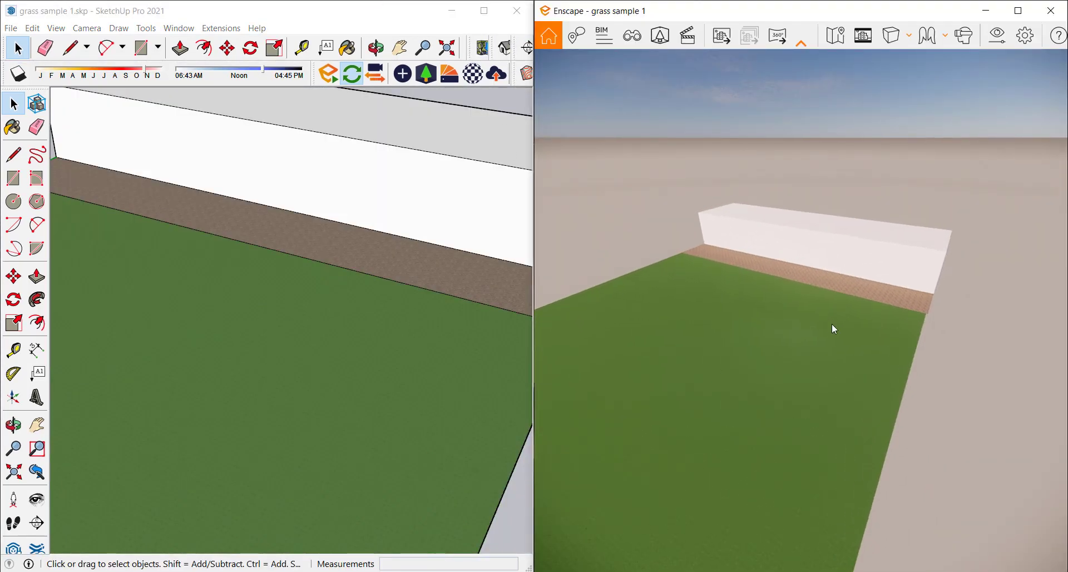
{"action": "scroll", "coordinate": [886, 236], "scroll_direction": "up", "scroll_amount": 5}
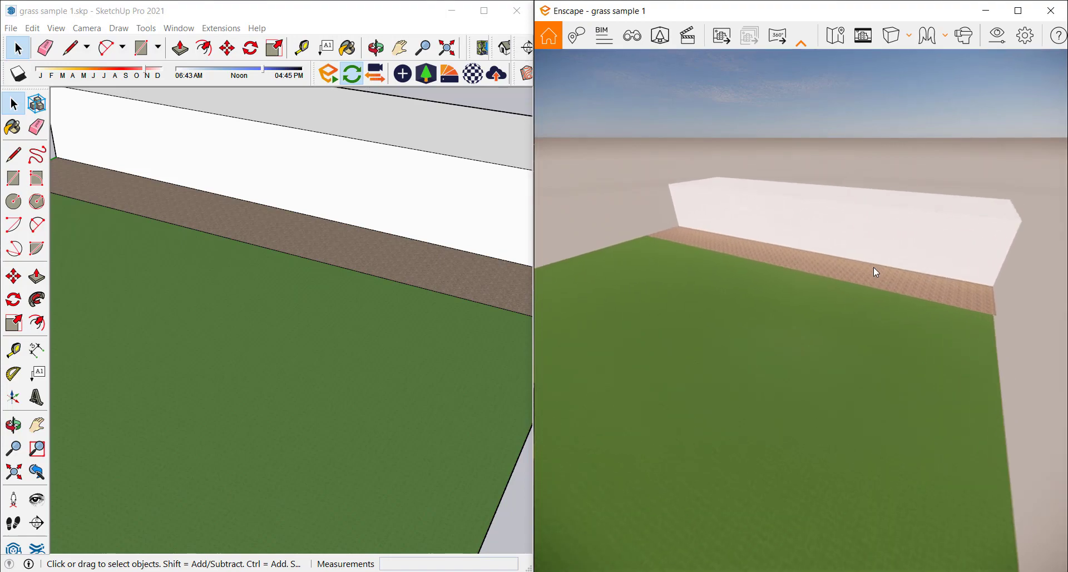
{"action": "scroll", "coordinate": [908, 284], "scroll_direction": "up", "scroll_amount": 5}
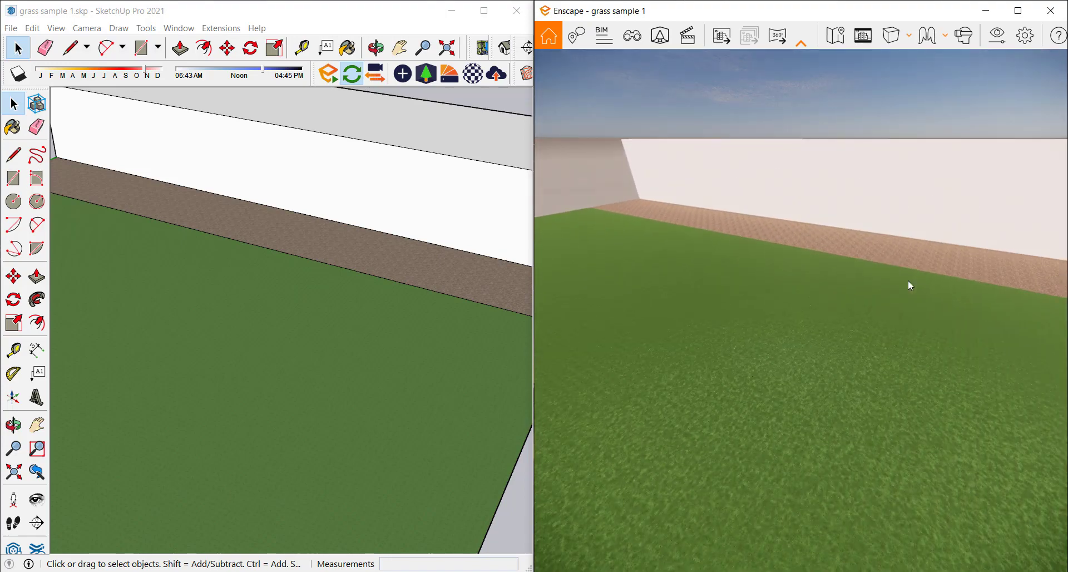
{"action": "mouse_move", "coordinate": [904, 283]}
{"action": "left_mouse_down"}
{"action": "mouse_move", "coordinate": [823, 251]}
{"action": "mouse_move", "coordinate": [903, 284]}
{"action": "left_mouse_up"}
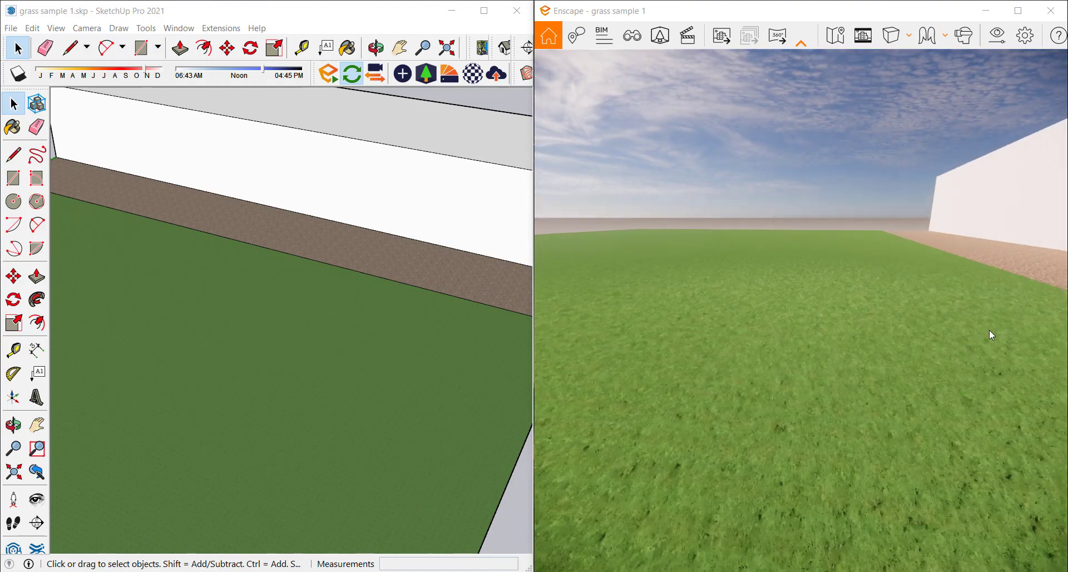
{"action": "key", "text": "d"}
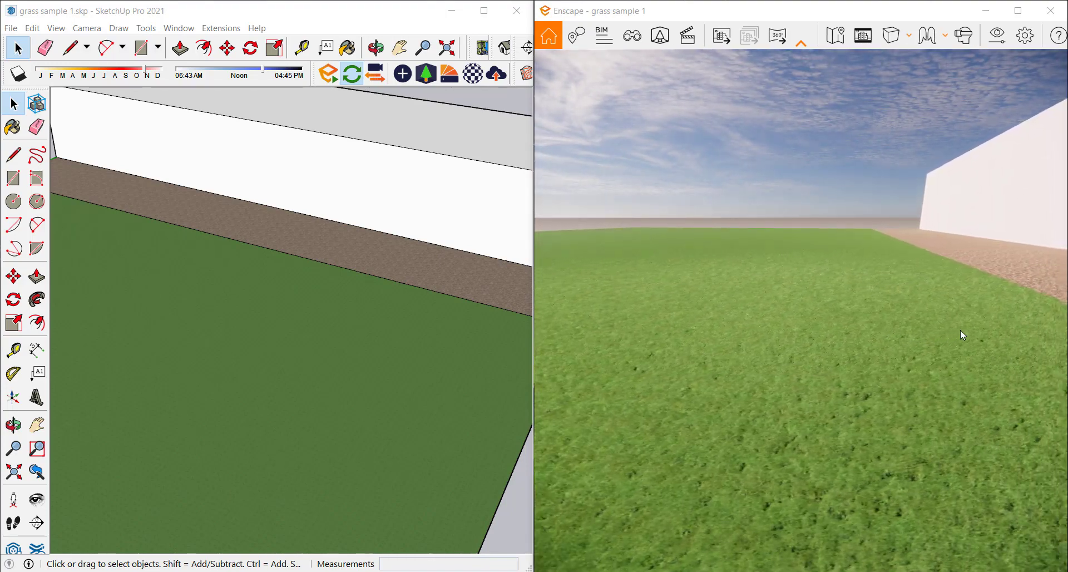
{"action": "key", "text": "q"}
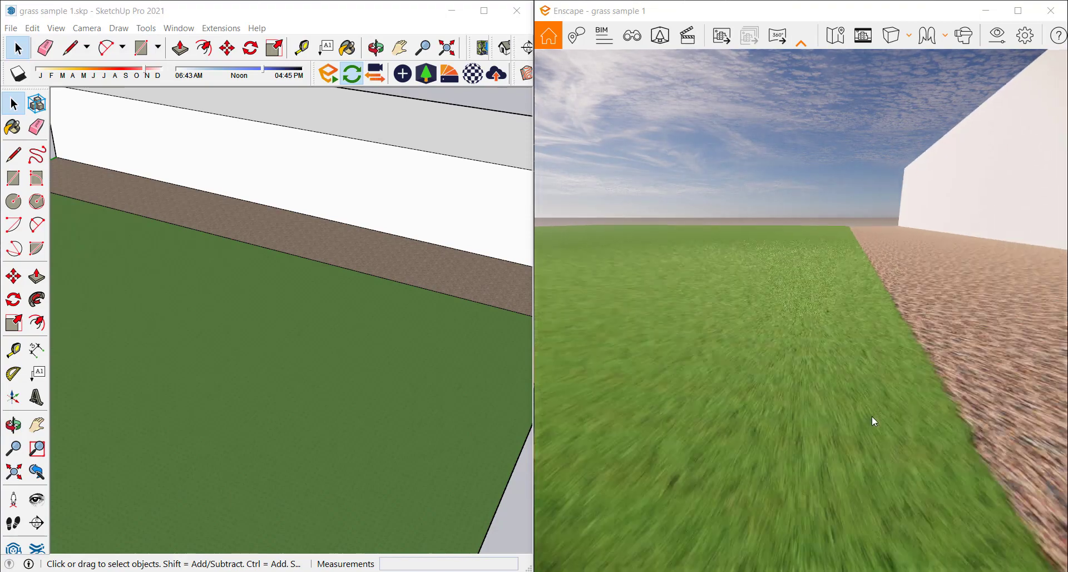
{"action": "left_click_drag", "start_coordinate": [872, 421], "coordinate": [804, 326]}
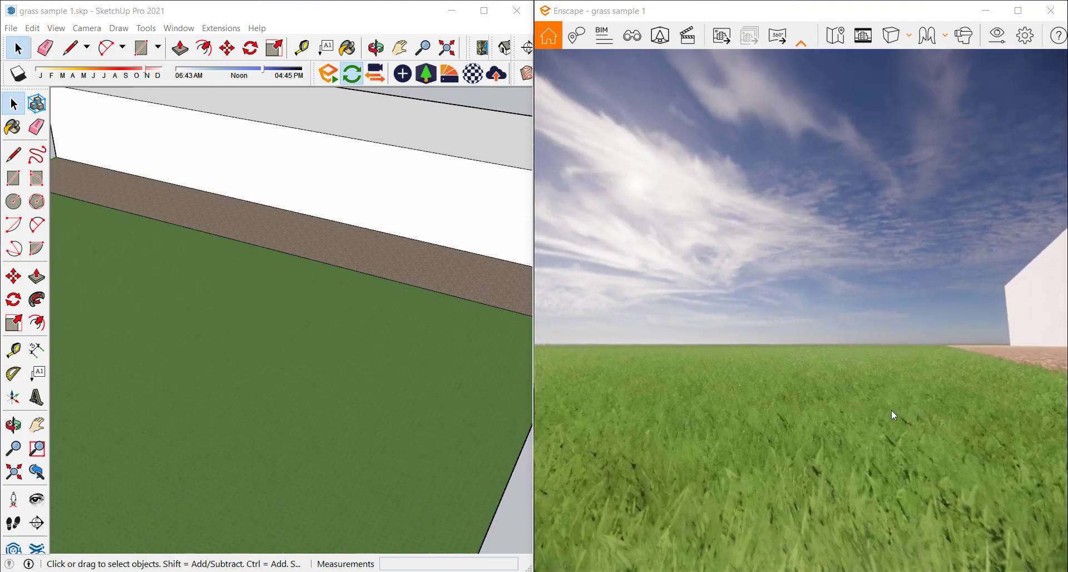
Examine the grass blades at ground level along the lawn's edge with the gravel strip in the render
{"action": "key", "text": "d"}
{"action": "key", "text": "e"}
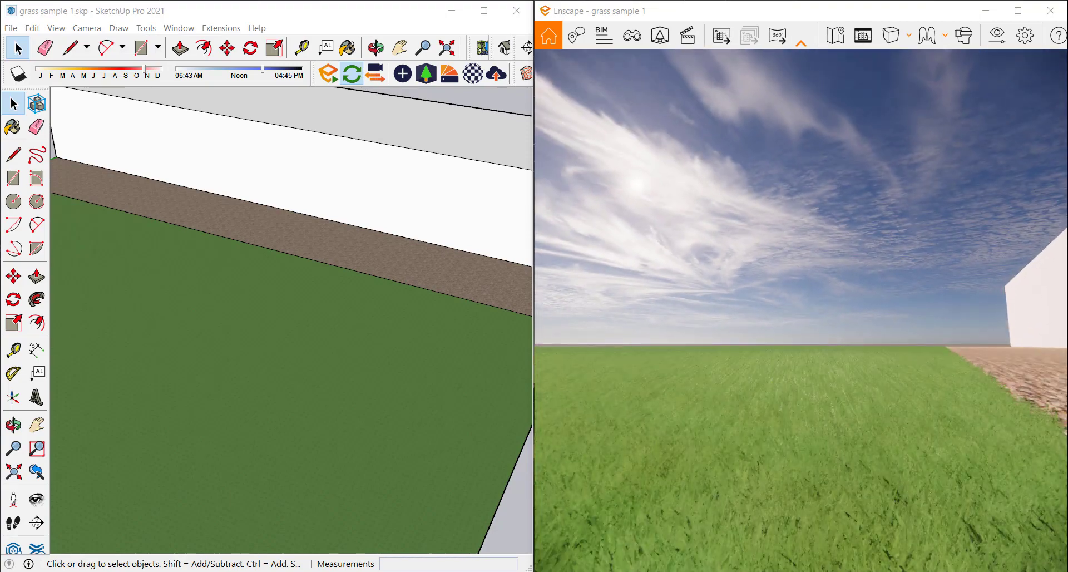
{"action": "key", "text": "d"}
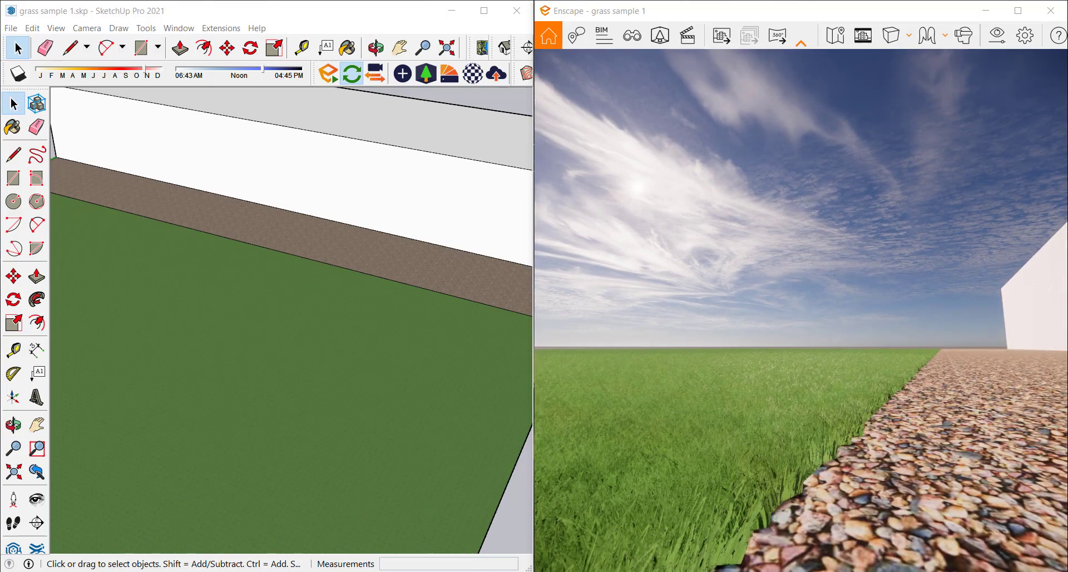
{"action": "key", "text": "q"}
{"action": "left_click_drag", "start_coordinate": [804, 326], "coordinate": [849, 306]}
{"action": "key", "text": "a"}
{"action": "key", "text": "a"}
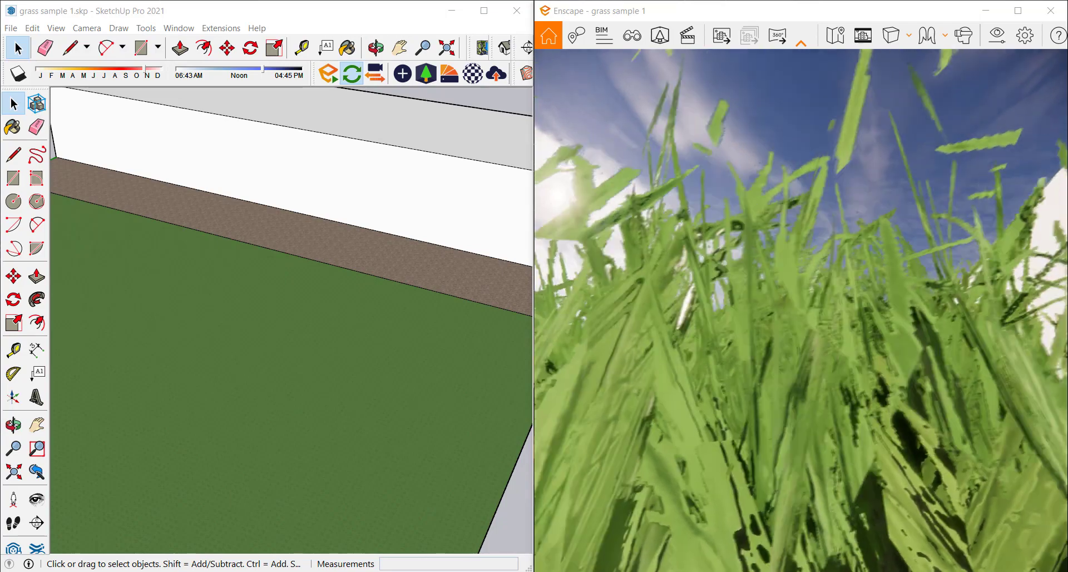
{"action": "key", "text": "d"}
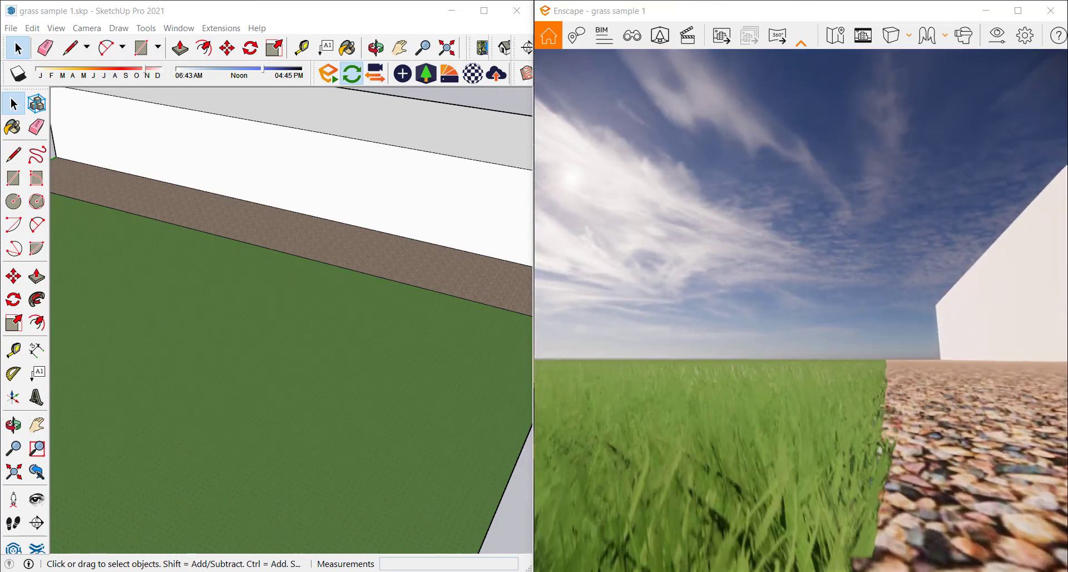
{"action": "key", "text": "q"}
{"action": "key", "text": "e"}
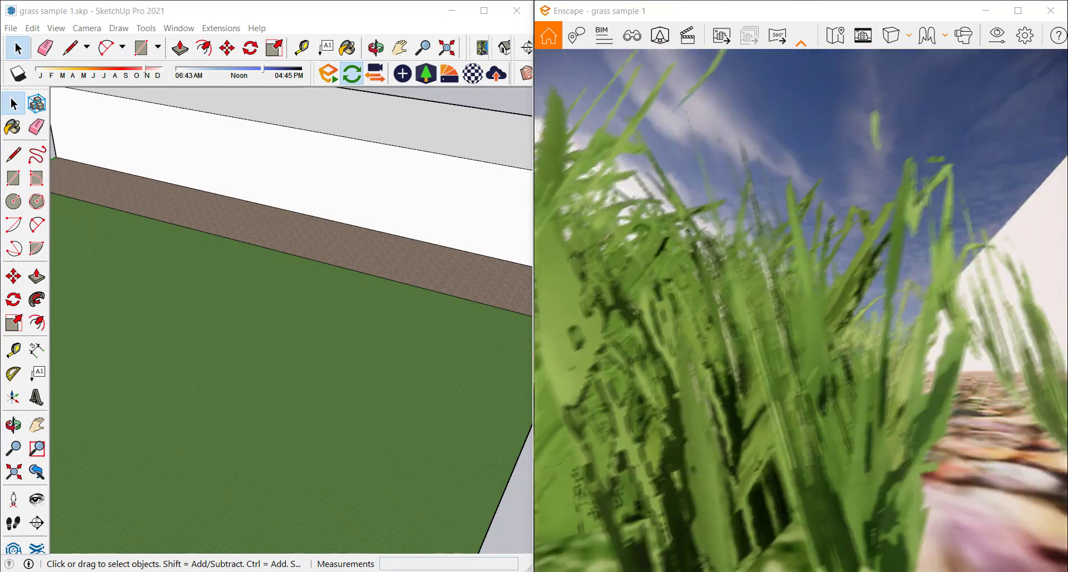
{"action": "key", "text": "e"}
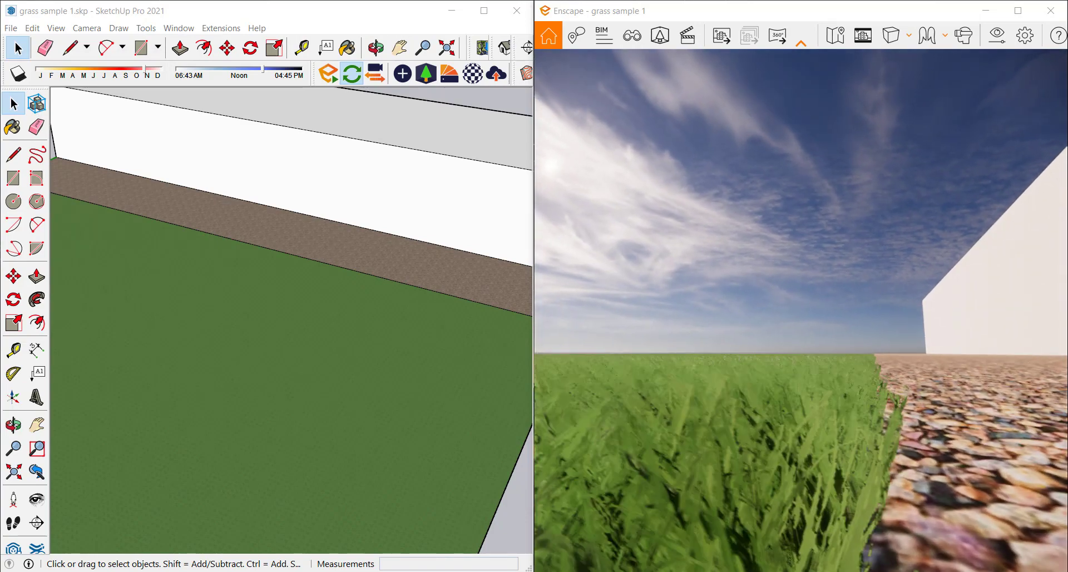
{"action": "key", "text": "e"}
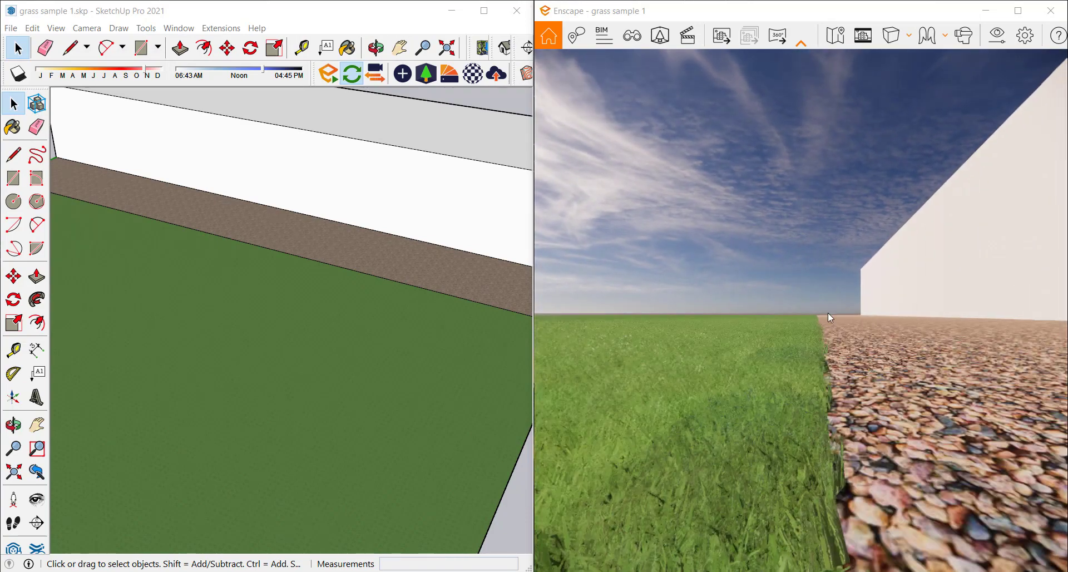
{"action": "key", "text": "e"}
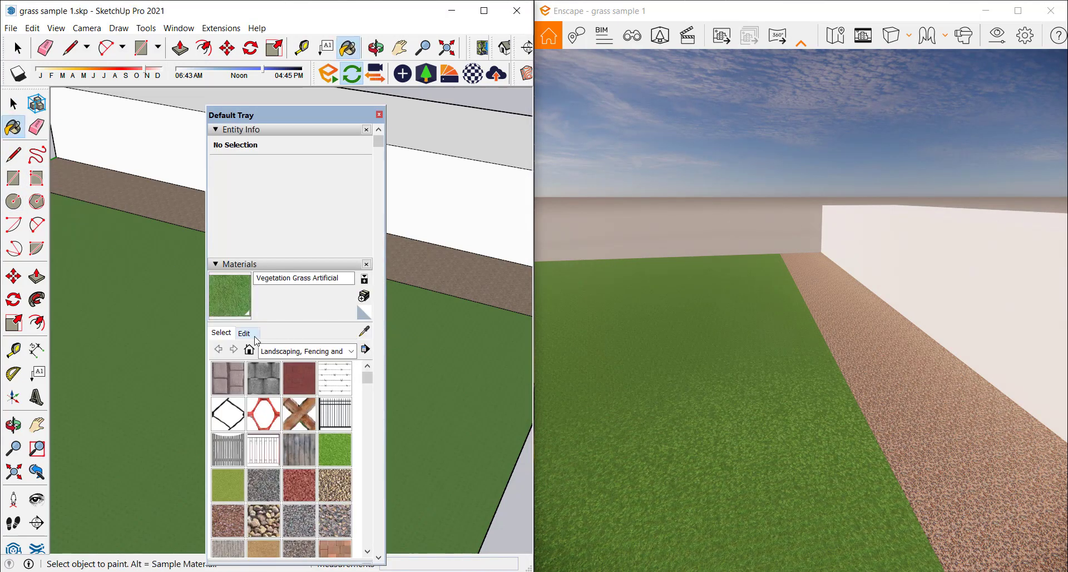
Try texture sizes of 20' and 100' for the Vegetation Grass Artificial material and compare the lawn in the render
{"action": "left_click", "coordinate": [255, 336]}
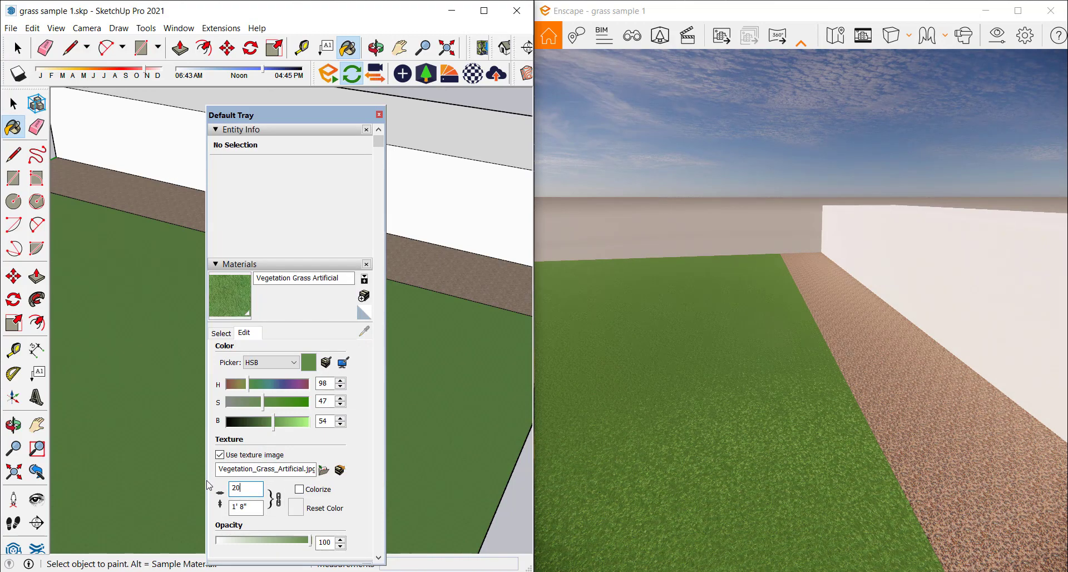
{"action": "type", "text": "'"}
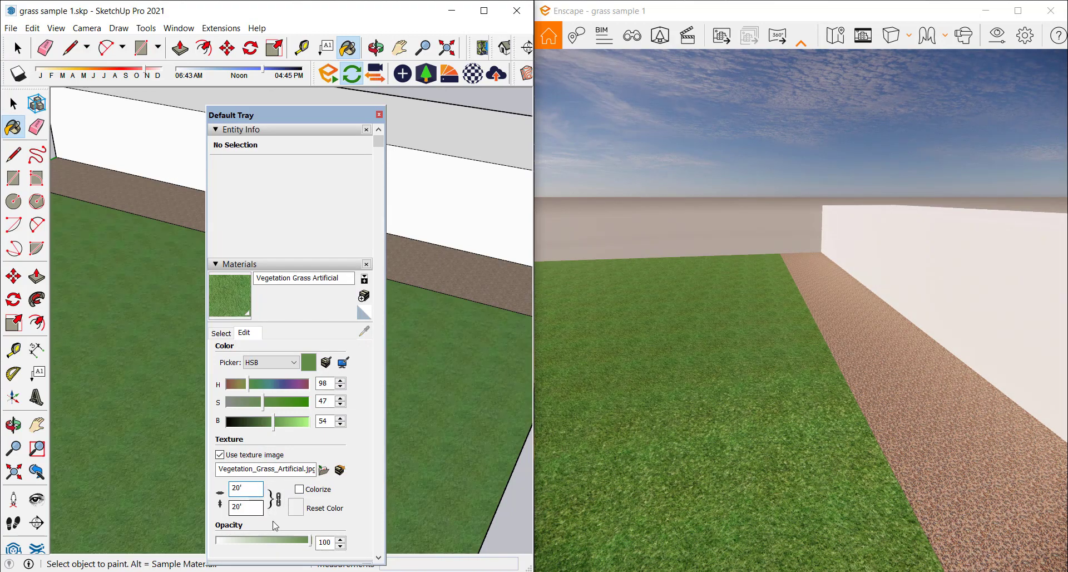
{"action": "type", "text": "10"}
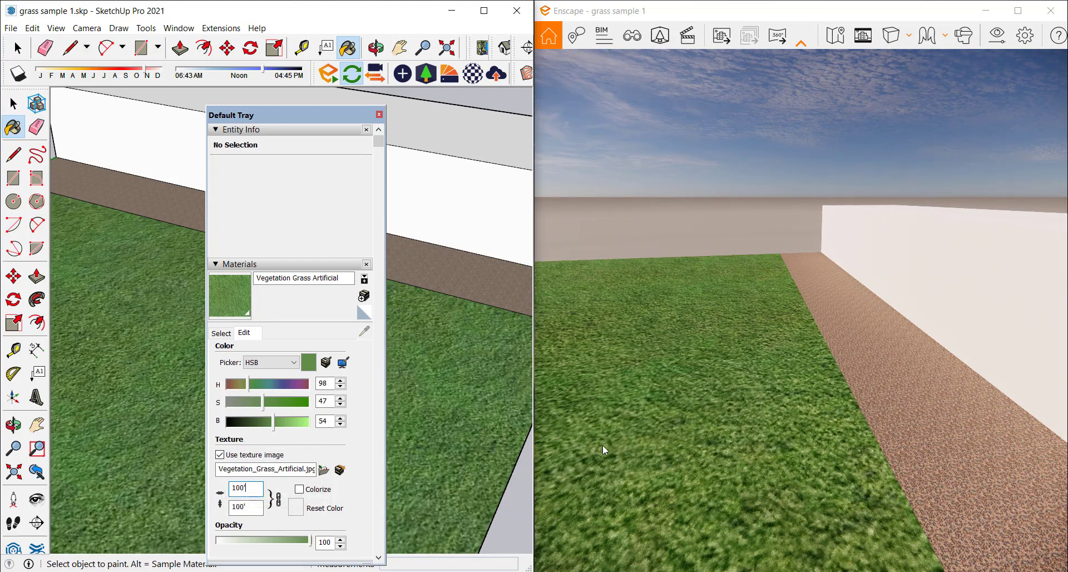
{"action": "scroll", "coordinate": [908, 475], "scroll_direction": "up", "scroll_amount": 1}
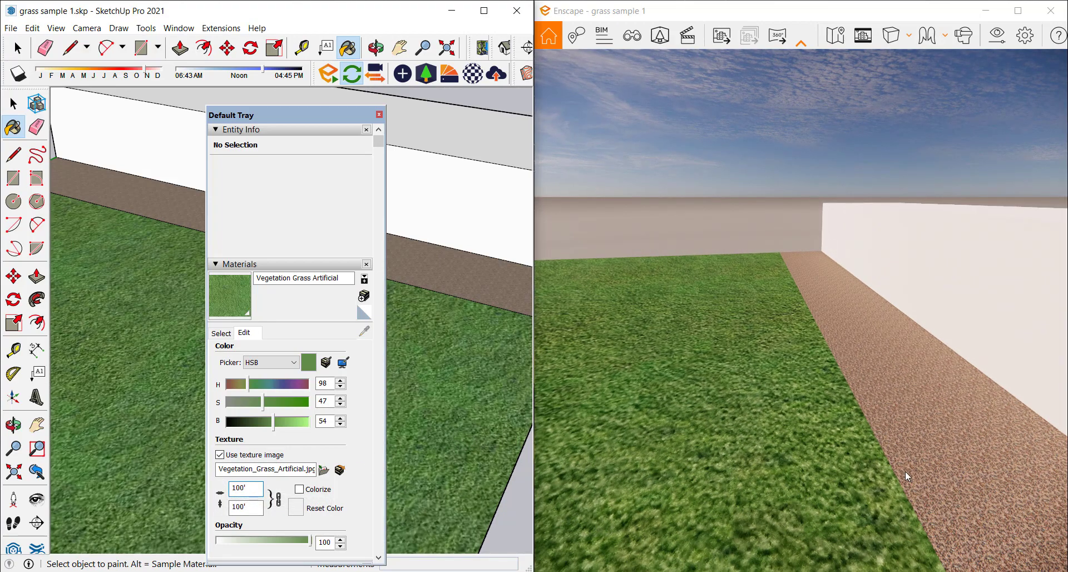
{"action": "right_click_drag", "start_coordinate": [908, 475], "coordinate": [883, 376]}
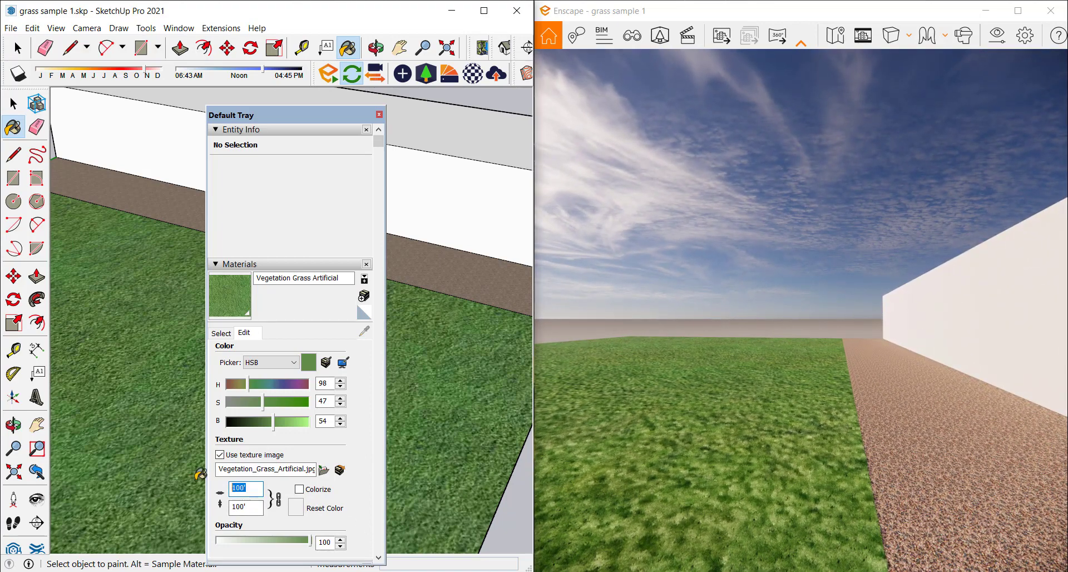
Set the Vegetation Grass Artificial texture size to 50' and check the lawn in the render
{"action": "type", "text": "50'"}
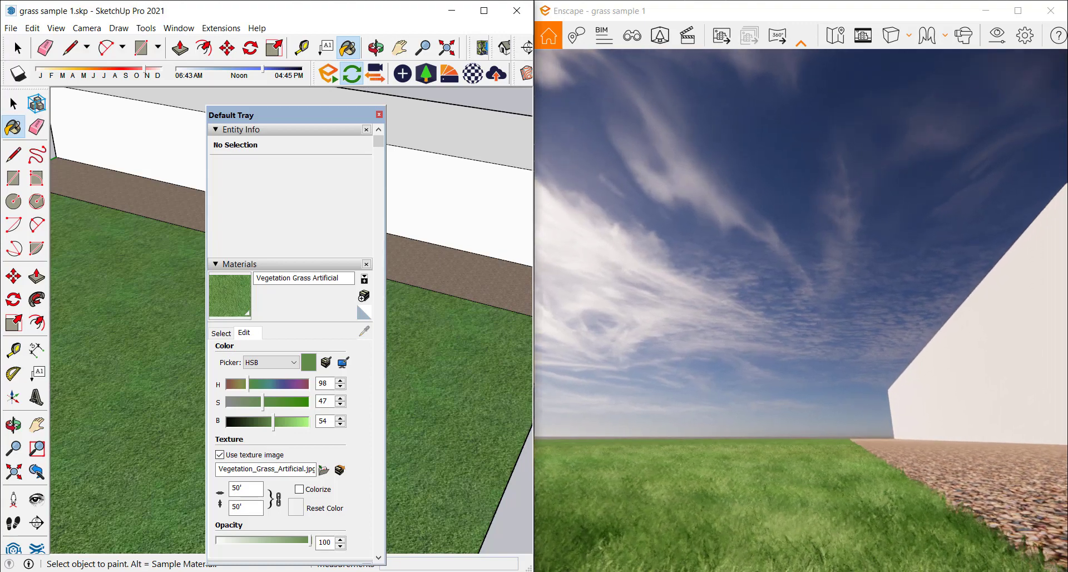
{"action": "right_click_drag", "start_coordinate": [790, 311], "coordinate": [875, 437]}
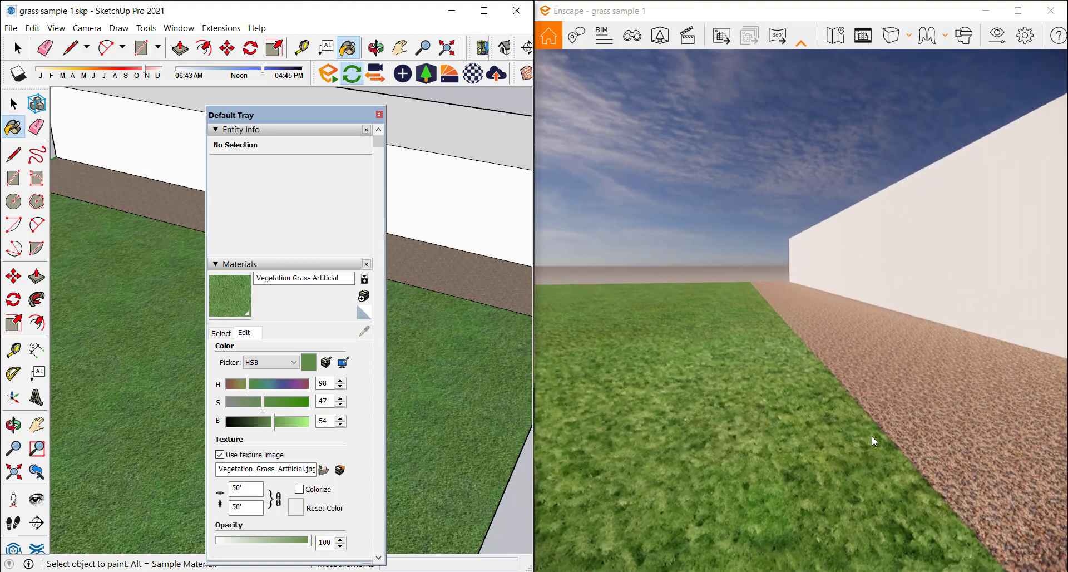
{"action": "key", "text": "e"}
{"action": "left_click_drag", "start_coordinate": [876, 435], "coordinate": [733, 269]}
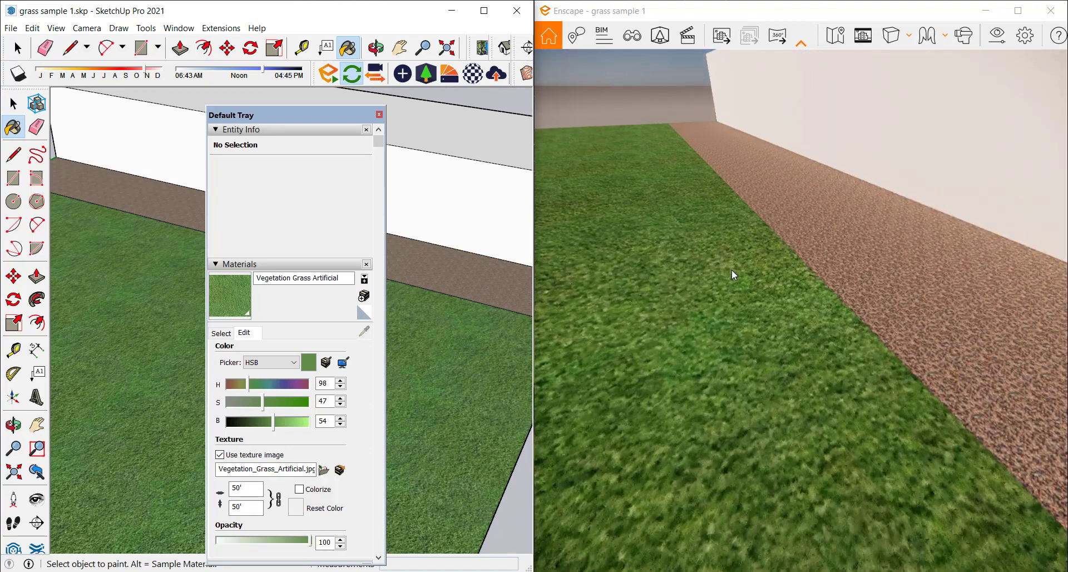
Replace the Vegetation Grass Artificial texture image with Melos Grass Two copy.jpg from the Desktop
{"action": "left_click", "coordinate": [323, 470]}
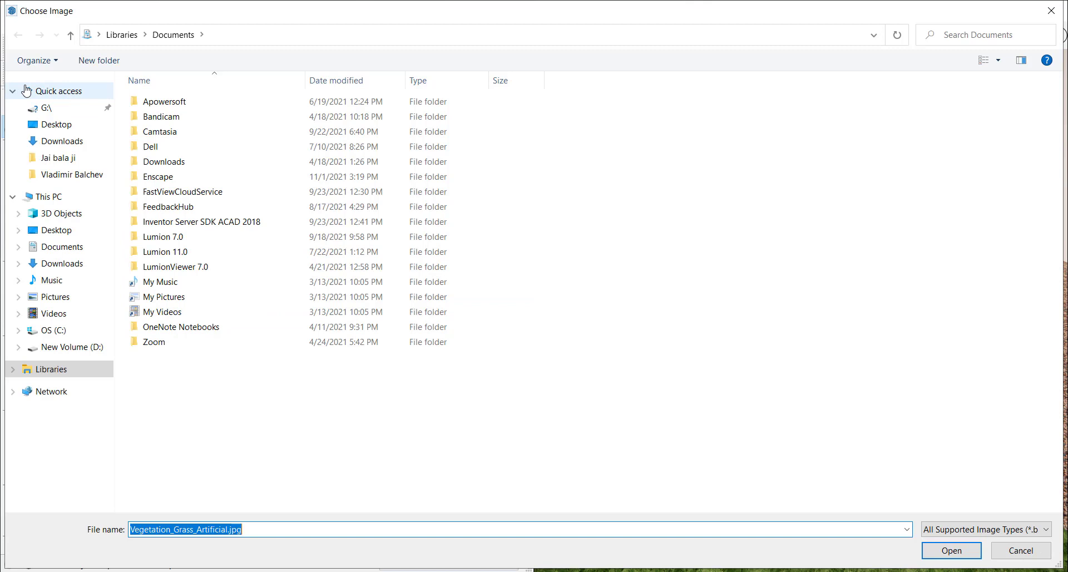
{"action": "left_click", "coordinate": [50, 124]}
{"action": "double_click", "coordinate": [322, 328]}
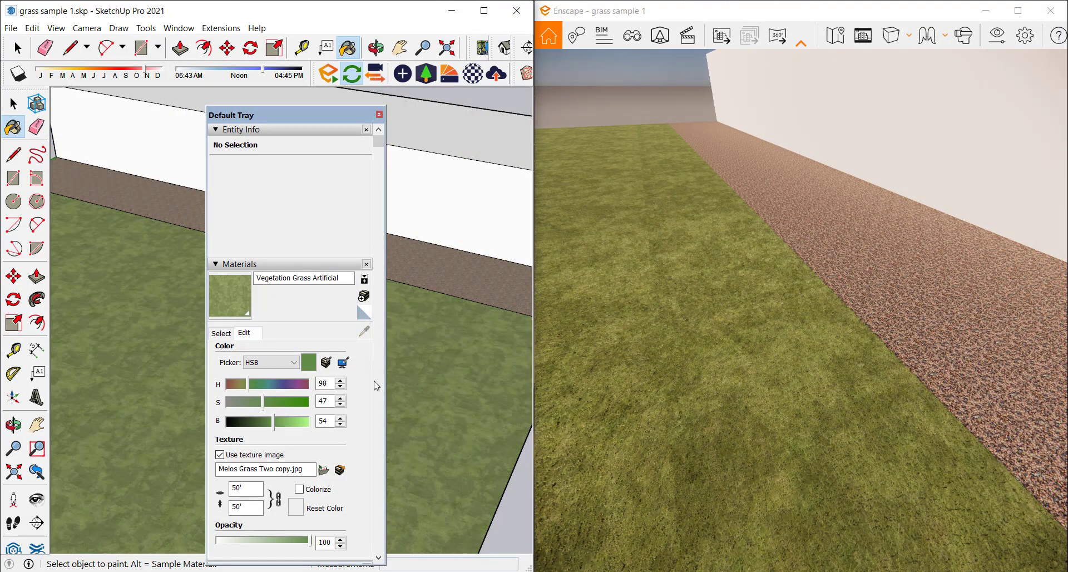
Darken the grass material by lowering its HSB brightness to 45
{"action": "left_click", "coordinate": [270, 424]}
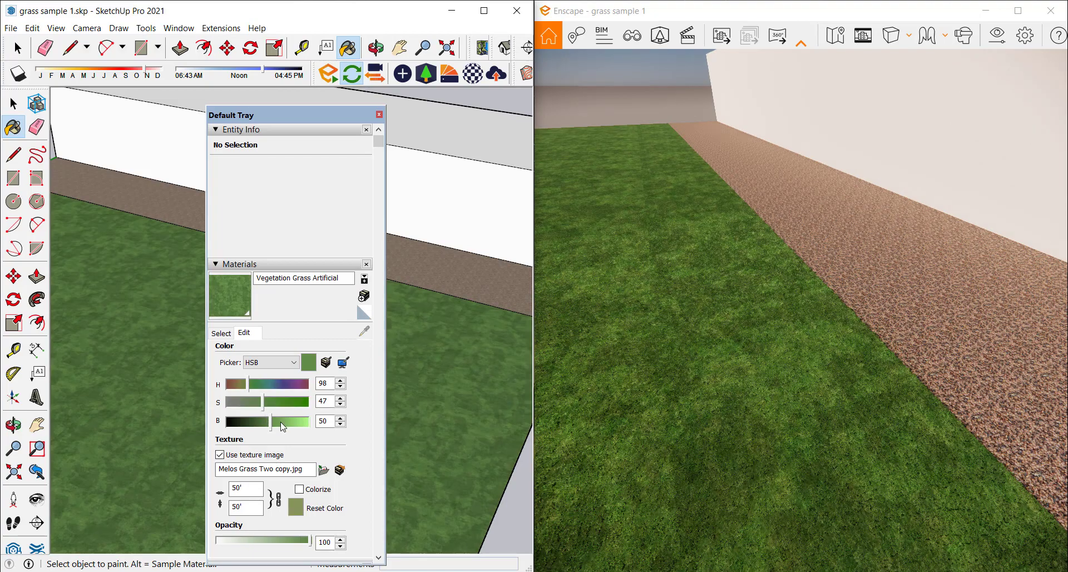
{"action": "key", "text": "Left"}
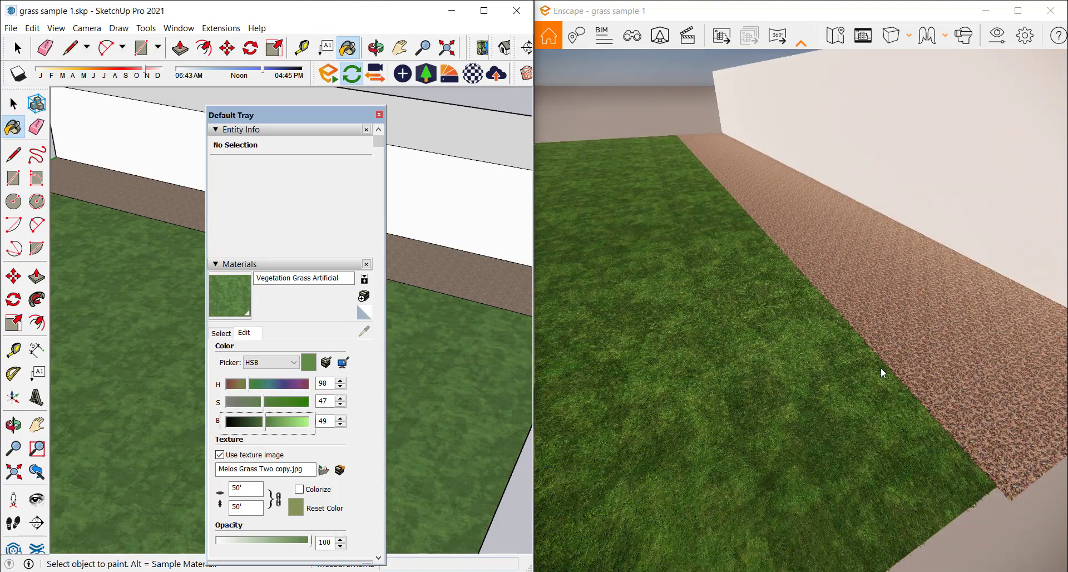
{"action": "key", "text": "Left"}
{"action": "key", "text": "Left"}
{"action": "key", "text": "Left"}
{"action": "key", "text": "Left"}
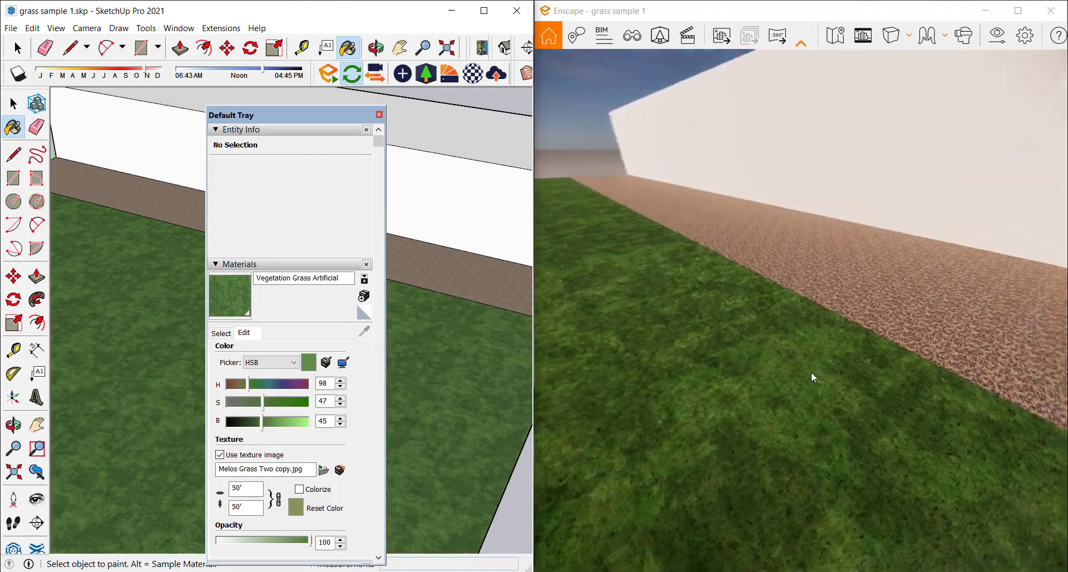
Inspect the darkened lawn and its border with the gravel from several viewpoints in the Enscape render
{"action": "scroll", "coordinate": [811, 371], "scroll_direction": "down", "scroll_amount": 4}
{"action": "mouse_move", "coordinate": [796, 372]}
{"action": "right_mouse_down"}
{"action": "mouse_move", "coordinate": [776, 311]}
{"action": "mouse_move", "coordinate": [871, 278]}
{"action": "right_mouse_up"}
{"action": "mouse_move", "coordinate": [773, 334]}
{"action": "right_mouse_down"}
{"action": "mouse_move", "coordinate": [762, 316]}
{"action": "mouse_move", "coordinate": [760, 362]}
{"action": "mouse_move", "coordinate": [752, 342]}
{"action": "mouse_move", "coordinate": [749, 360]}
{"action": "mouse_move", "coordinate": [799, 305]}
{"action": "mouse_move", "coordinate": [789, 394]}
{"action": "mouse_move", "coordinate": [947, 269]}
{"action": "mouse_move", "coordinate": [1000, 296]}
{"action": "mouse_move", "coordinate": [961, 254]}
{"action": "right_mouse_up"}
{"action": "scroll", "coordinate": [957, 251], "scroll_direction": "up", "scroll_amount": 5}
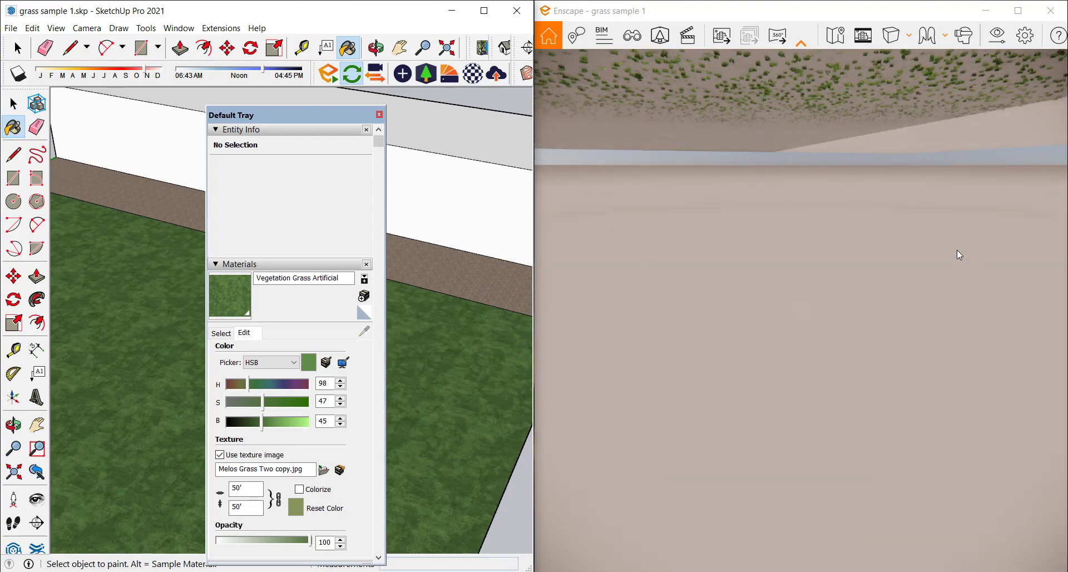
{"action": "scroll", "coordinate": [957, 250], "scroll_direction": "up", "scroll_amount": 1}
{"action": "key", "text": "e"}
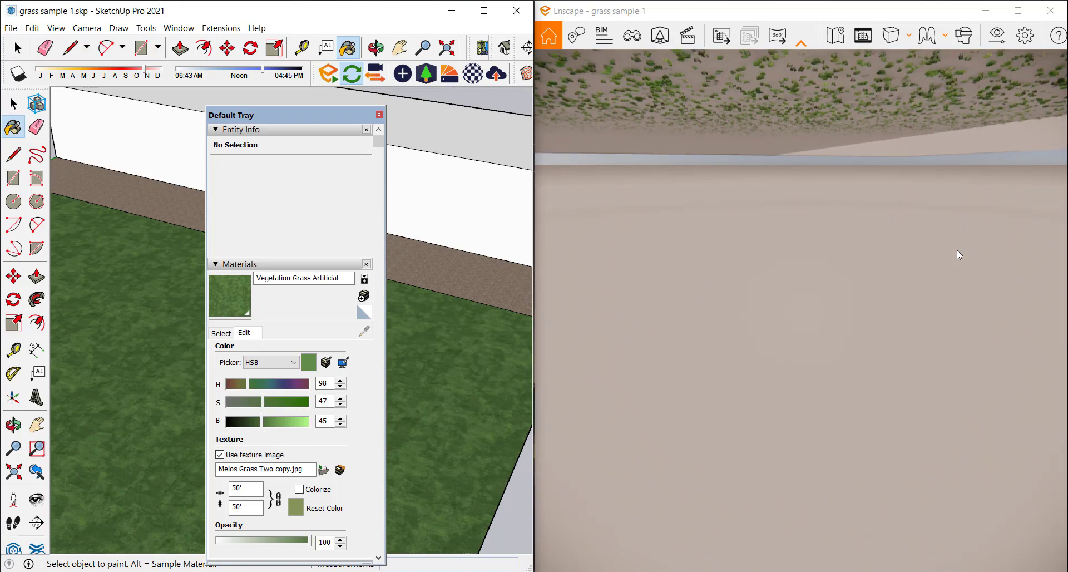
{"action": "key", "text": "e"}
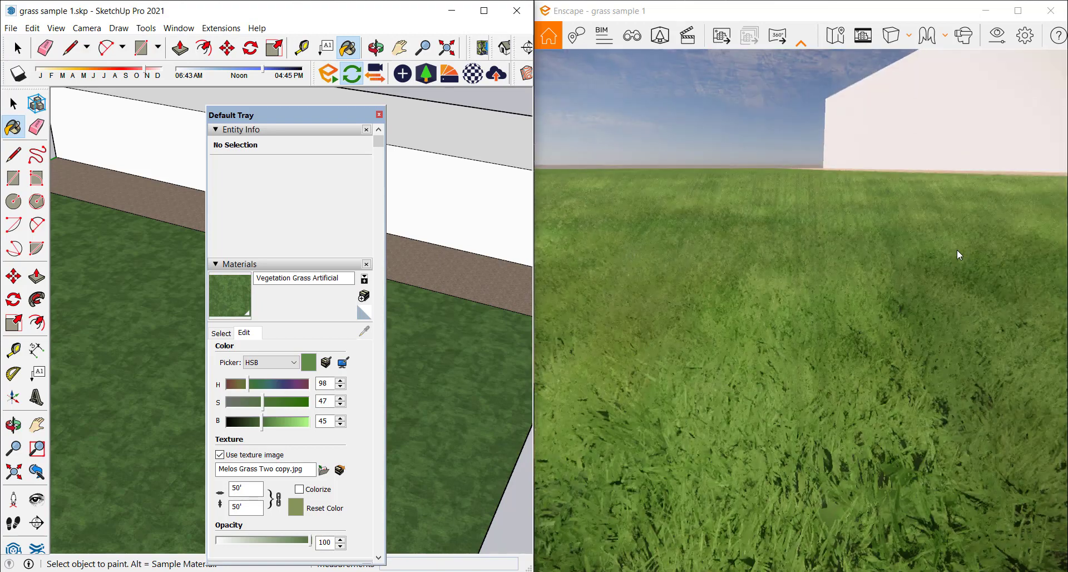
{"action": "key", "text": "e"}
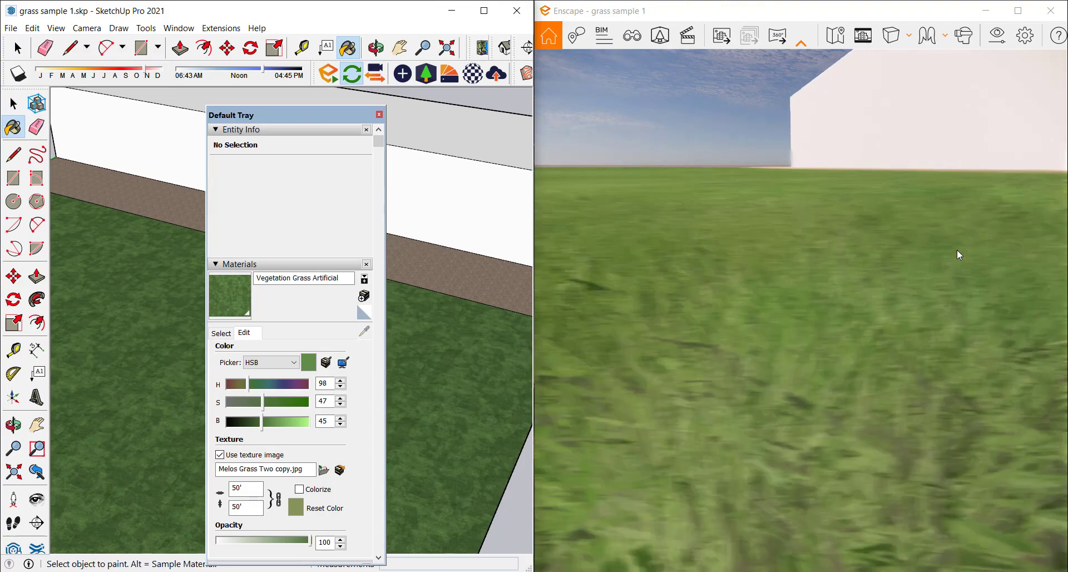
{"action": "key", "text": "d"}
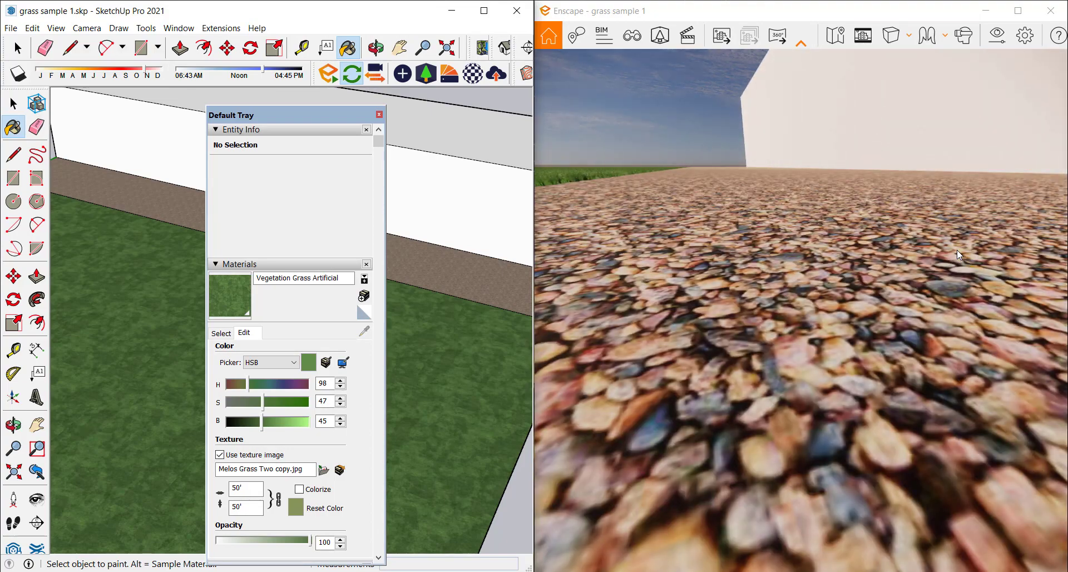
{"action": "key", "text": "a"}
{"action": "key", "text": "a"}
{"action": "right_click_drag", "start_coordinate": [703, 243], "coordinate": [733, 337]}
{"action": "key", "text": "s"}
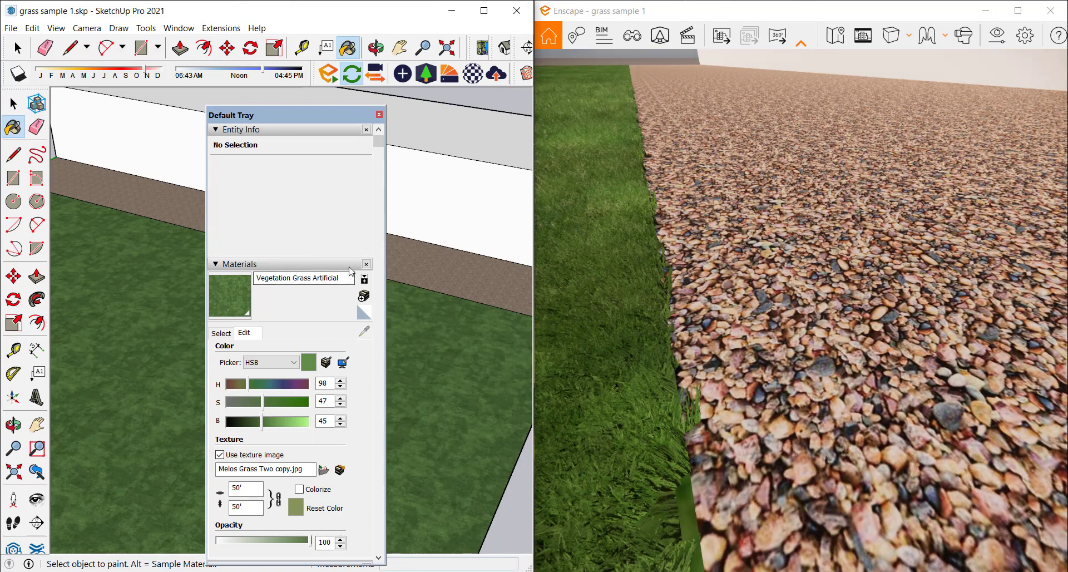
Sample the Pea Gravel and use its albedo as a bump map with an amount of 3.23 and as the reflections texture
{"action": "left_click", "coordinate": [221, 333]}
{"action": "left_click", "coordinate": [364, 332]}
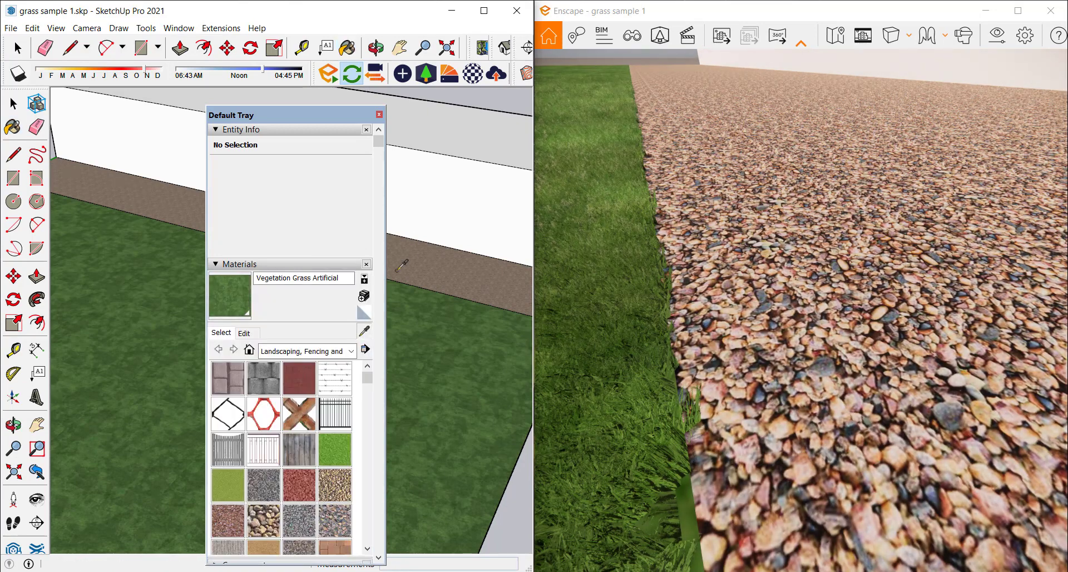
{"action": "left_click", "coordinate": [405, 262]}
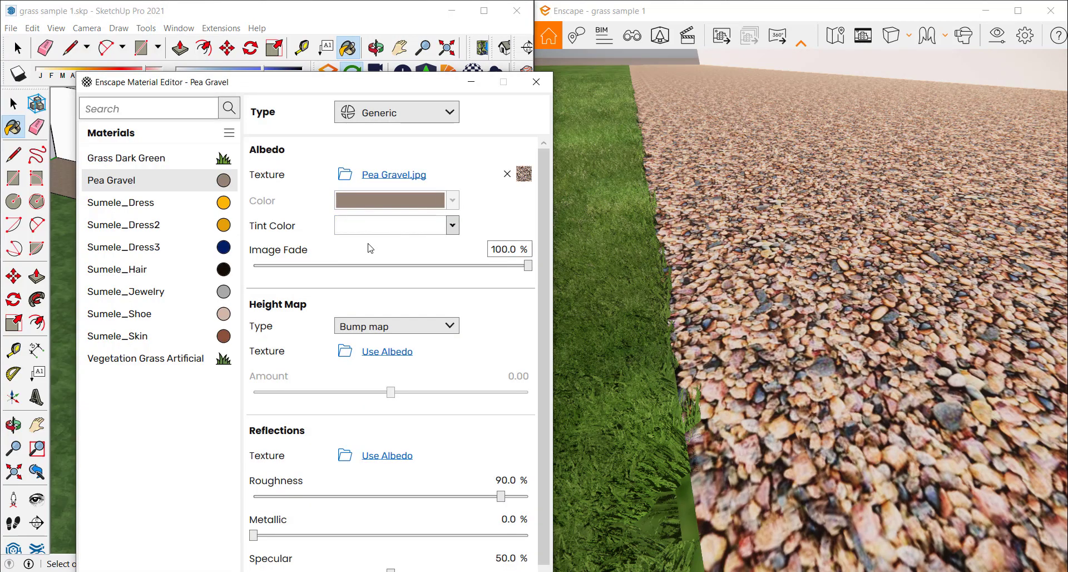
{"action": "left_click", "coordinate": [385, 352]}
{"action": "left_click_drag", "start_coordinate": [390, 391], "coordinate": [470, 395]}
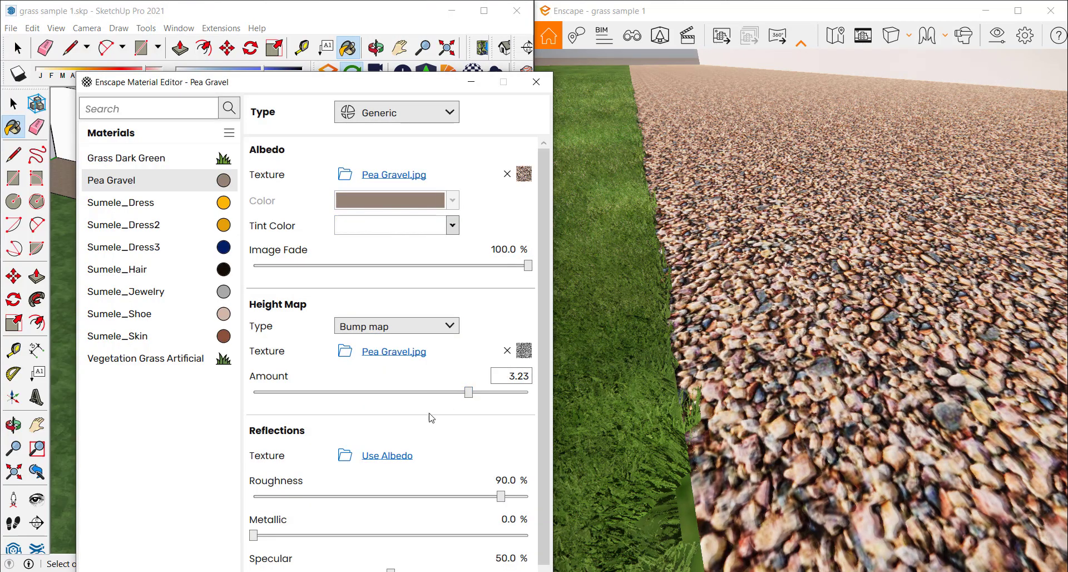
{"action": "left_click", "coordinate": [398, 465]}
{"action": "scroll", "coordinate": [446, 424], "scroll_direction": "down", "scroll_amount": 1}
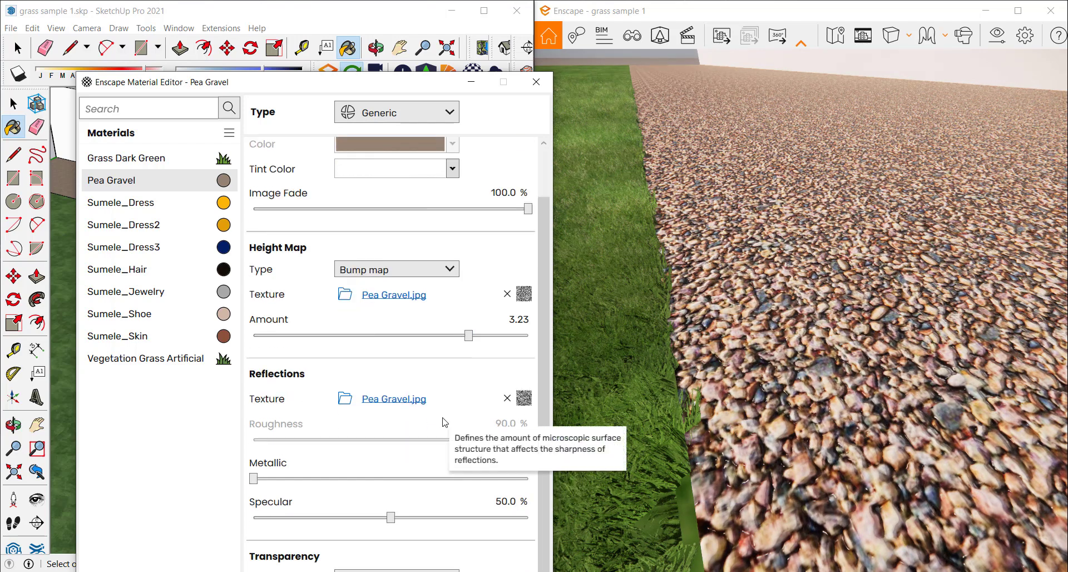
Try the Carpet material type on Pea Gravel, inspect it in the render, and return the type to Generic
{"action": "left_click_drag", "start_coordinate": [357, 89], "coordinate": [351, 37]}
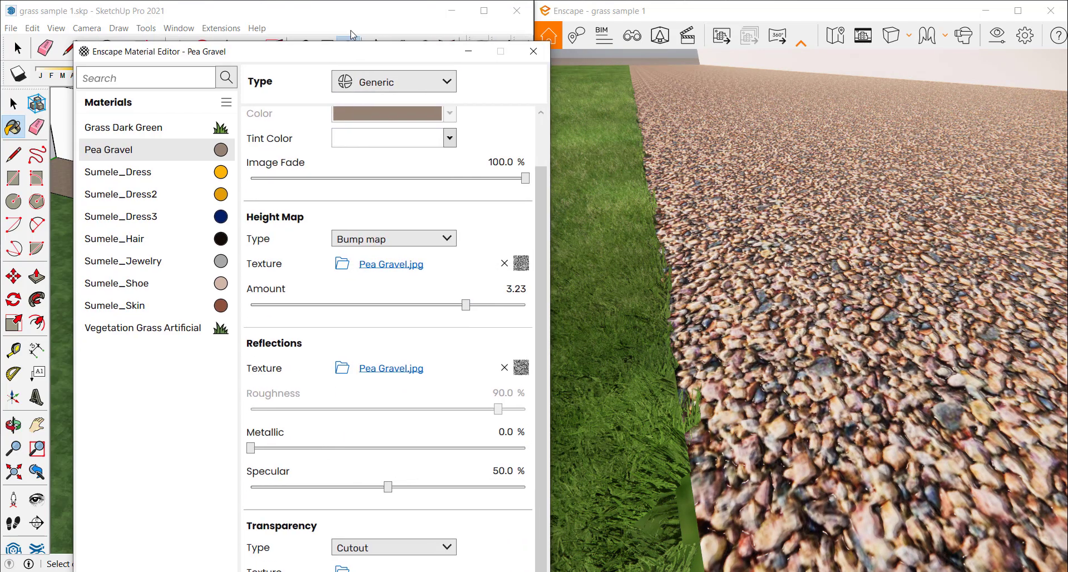
{"action": "left_click", "coordinate": [362, 68]}
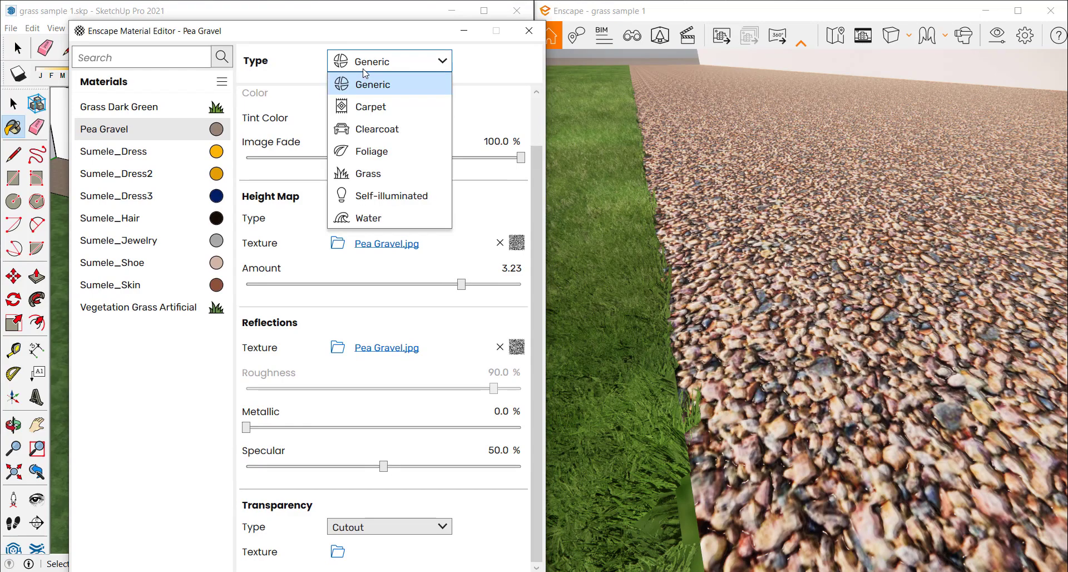
{"action": "left_click", "coordinate": [369, 106]}
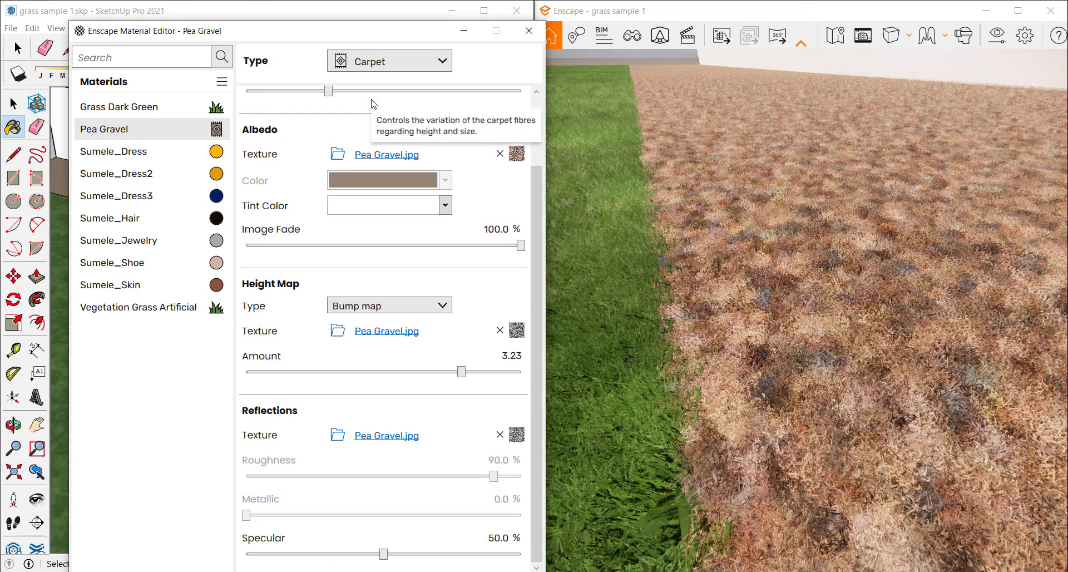
{"action": "scroll", "coordinate": [894, 306], "scroll_direction": "down", "scroll_amount": 3}
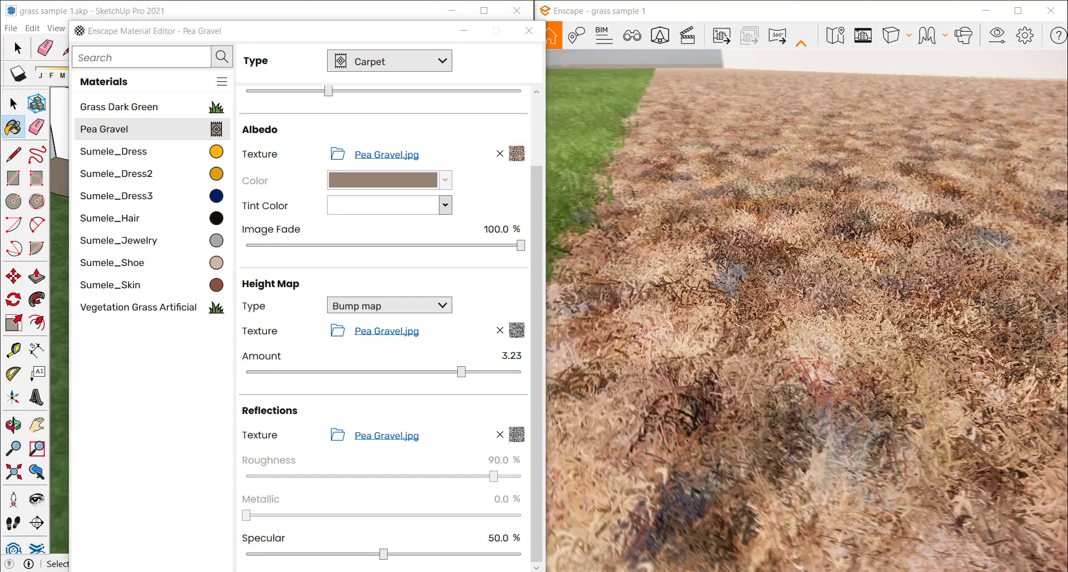
{"action": "right_click_drag", "start_coordinate": [894, 306], "coordinate": [868, 312]}
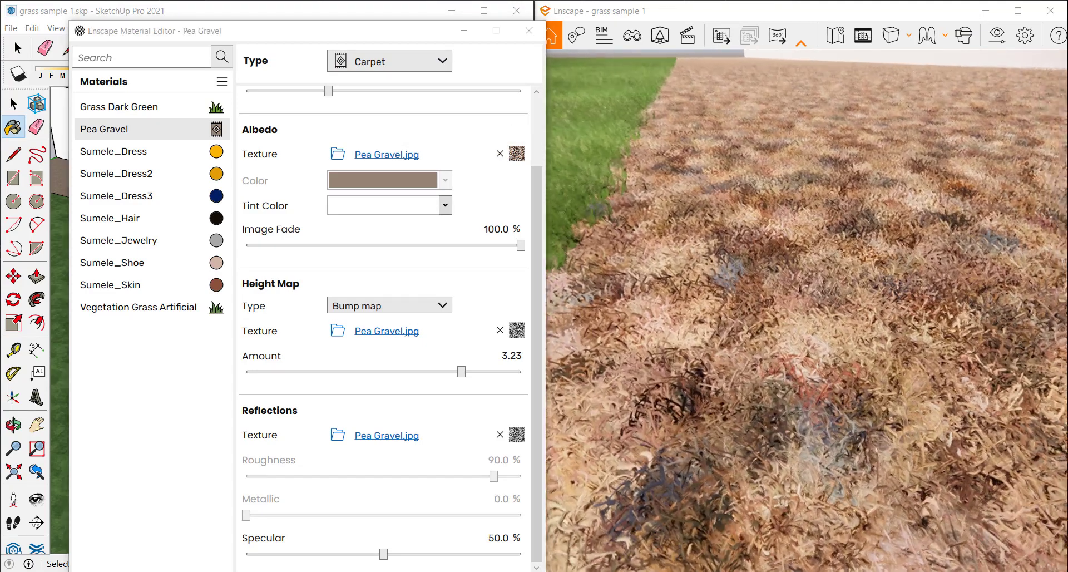
{"action": "scroll", "coordinate": [872, 301], "scroll_direction": "up", "scroll_amount": 5}
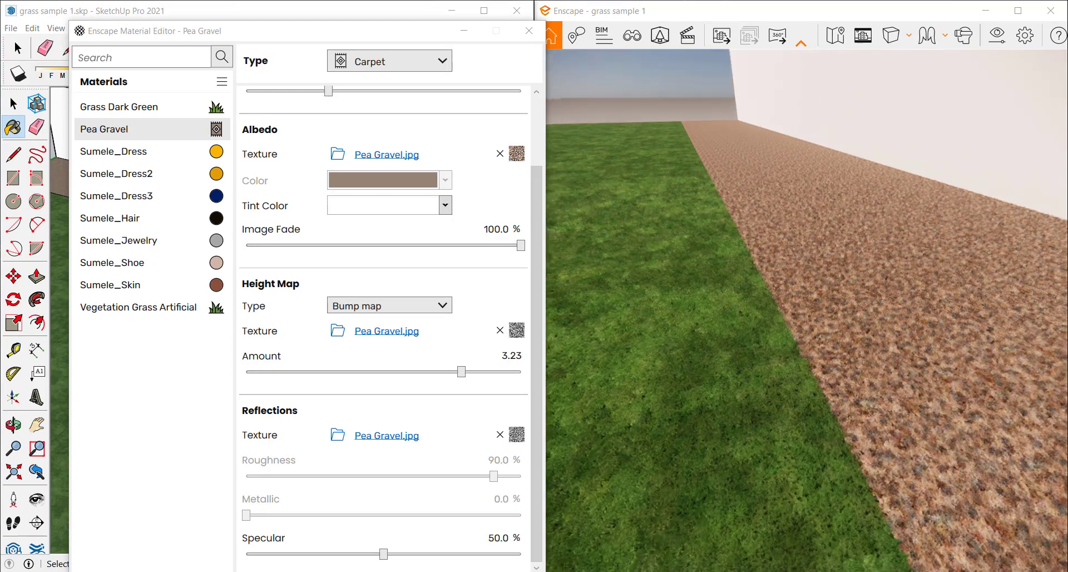
{"action": "left_click", "coordinate": [374, 64]}
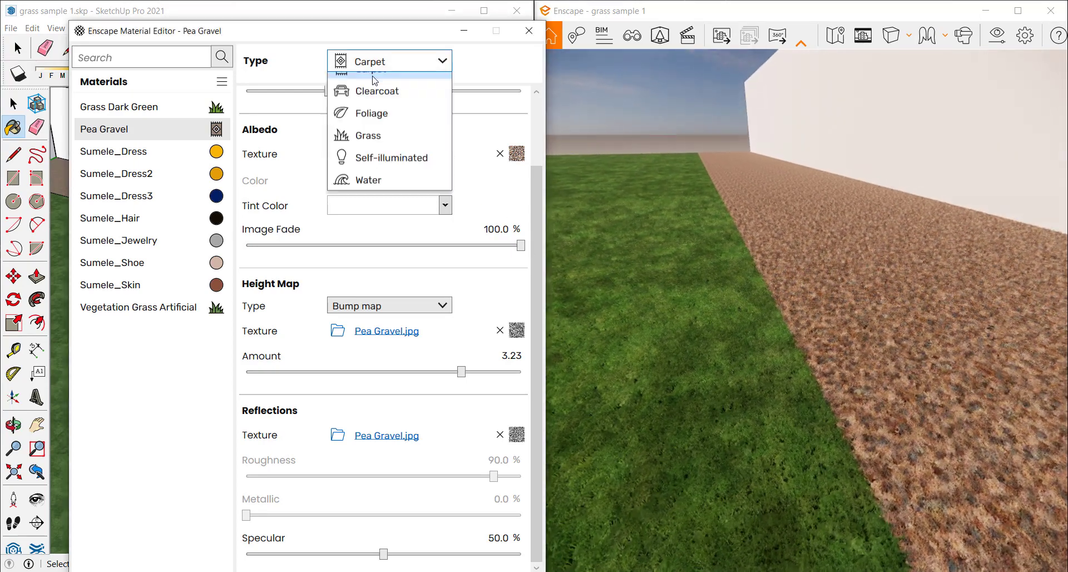
{"action": "scroll", "coordinate": [372, 81], "scroll_direction": "up", "scroll_amount": 1}
{"action": "left_click", "coordinate": [371, 82]}
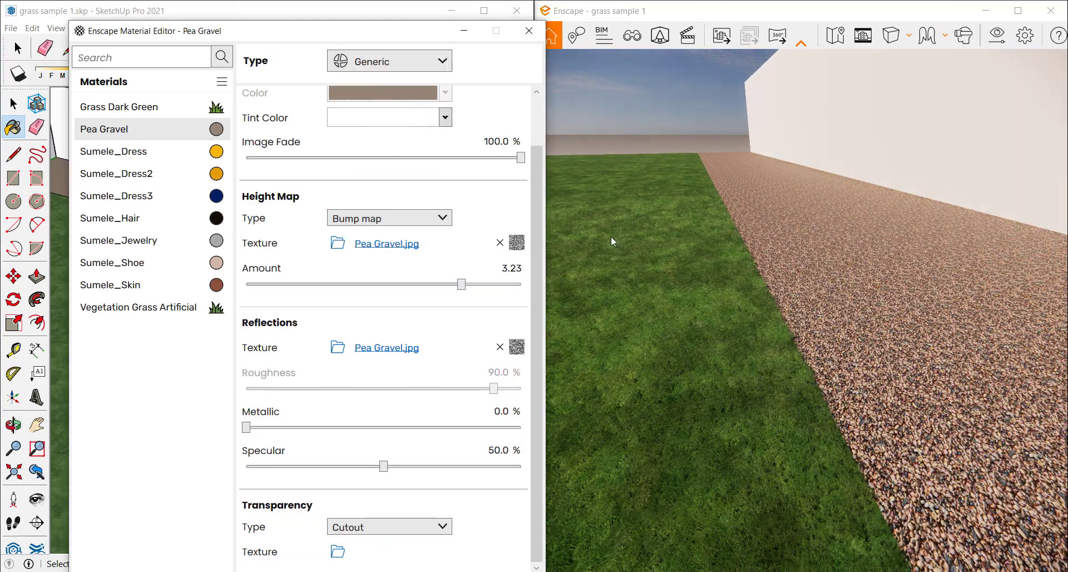
Frame the lawn beside the gravel and wall and export the render to the Desktop as a PNG named 6
{"action": "left_click_drag", "start_coordinate": [720, 310], "coordinate": [699, 269]}
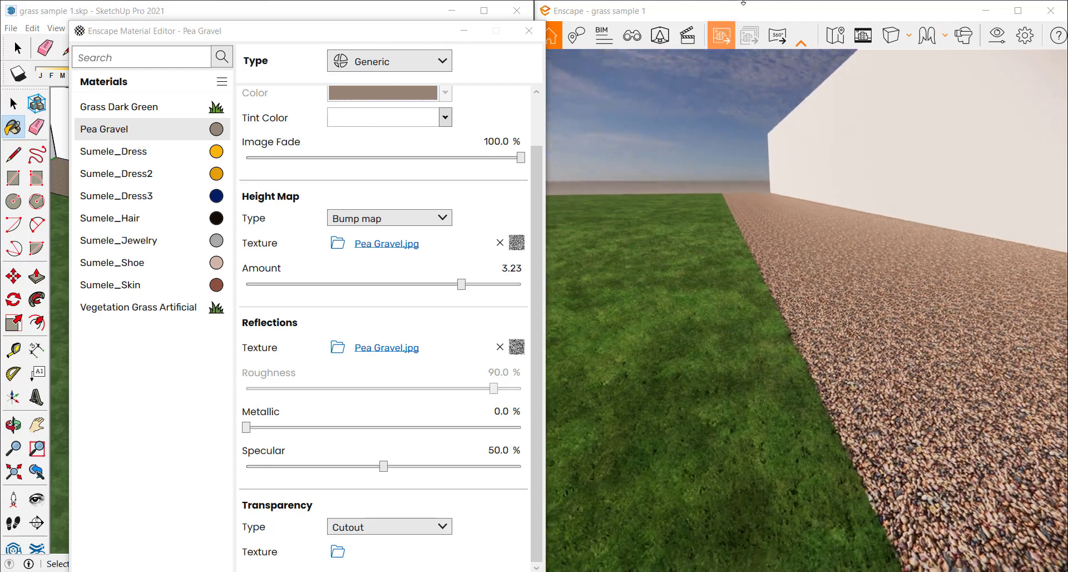
{"action": "left_click", "coordinate": [744, 2]}
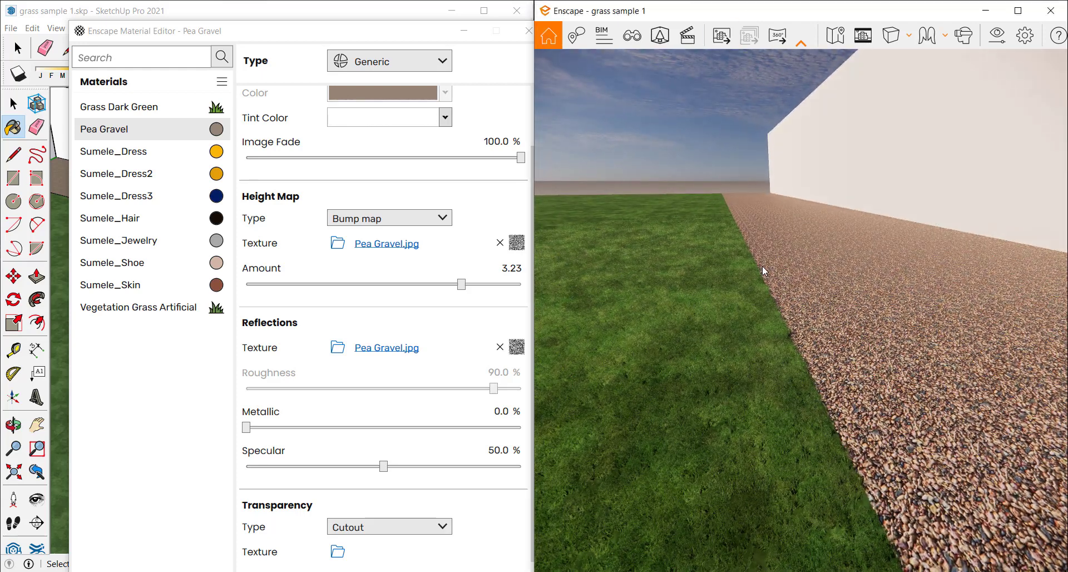
{"action": "left_click_drag", "start_coordinate": [790, 283], "coordinate": [777, 270]}
{"action": "key", "text": "a"}
{"action": "mouse_move", "coordinate": [777, 270]}
{"action": "right_mouse_down"}
{"action": "mouse_move", "coordinate": [735, 254]}
{"action": "mouse_move", "coordinate": [751, 281]}
{"action": "mouse_move", "coordinate": [712, 245]}
{"action": "mouse_move", "coordinate": [767, 268]}
{"action": "mouse_move", "coordinate": [757, 263]}
{"action": "right_mouse_up"}
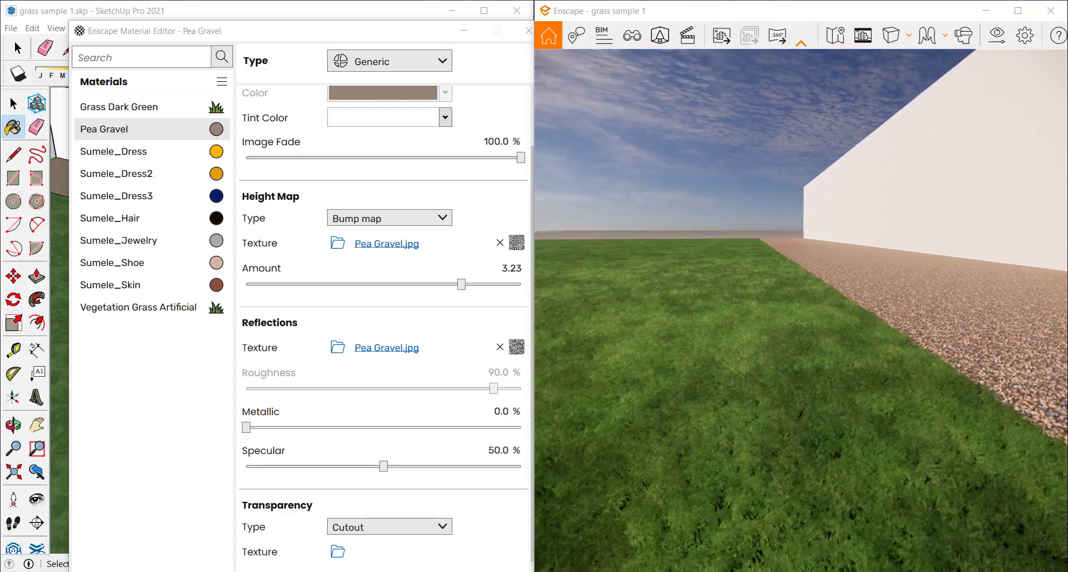
{"action": "left_click", "coordinate": [723, 36]}
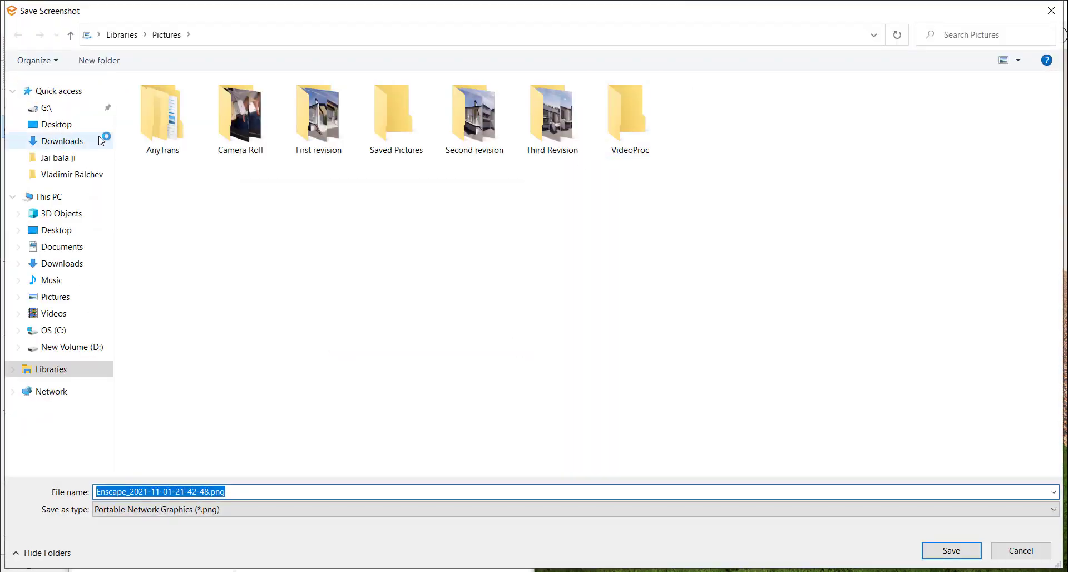
{"action": "left_click", "coordinate": [56, 124]}
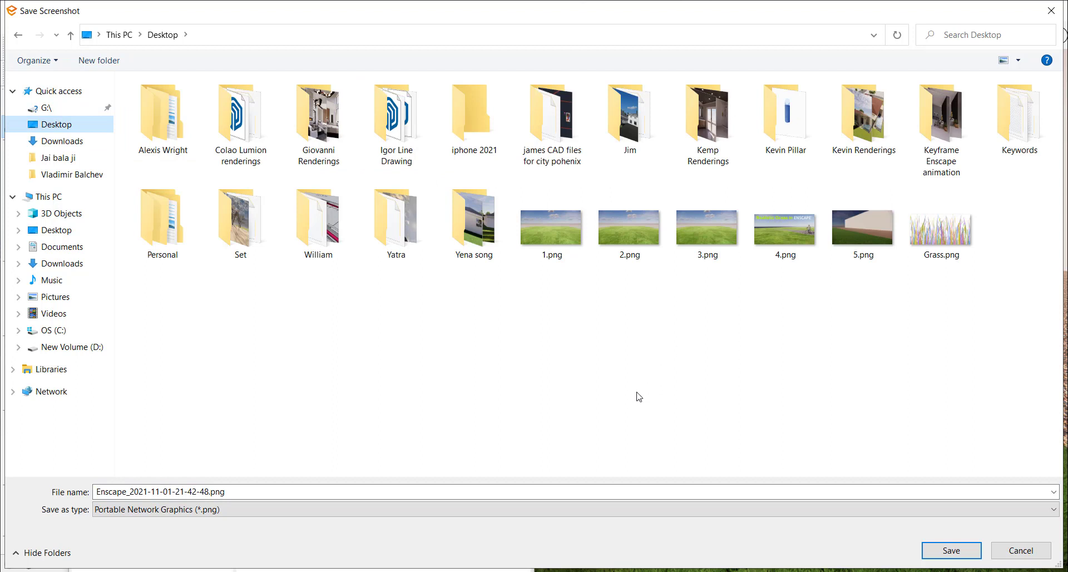
{"action": "left_click", "coordinate": [506, 486]}
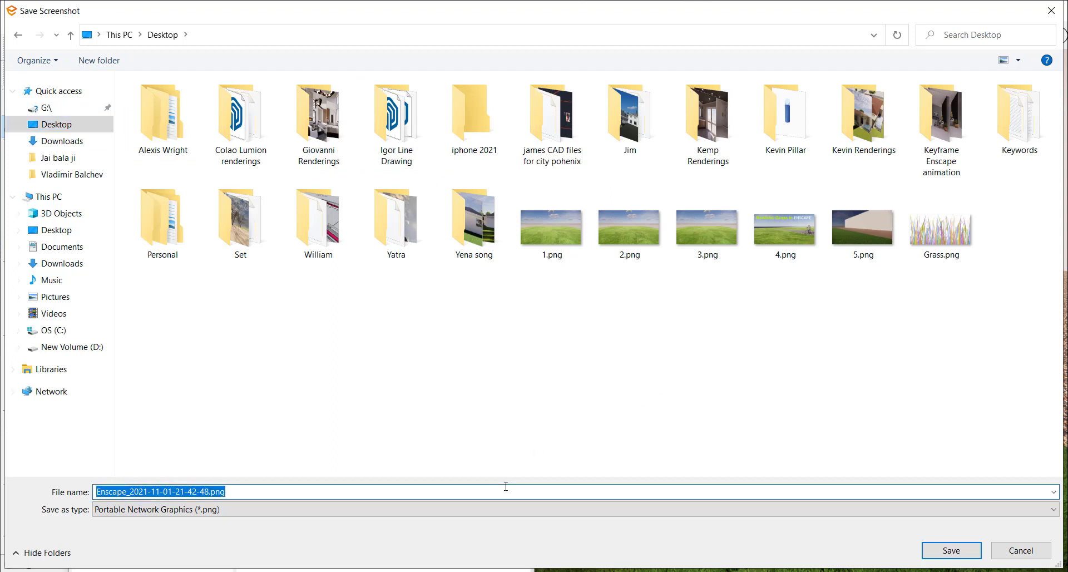
{"action": "type", "text": "6"}
{"action": "left_click", "coordinate": [952, 557]}
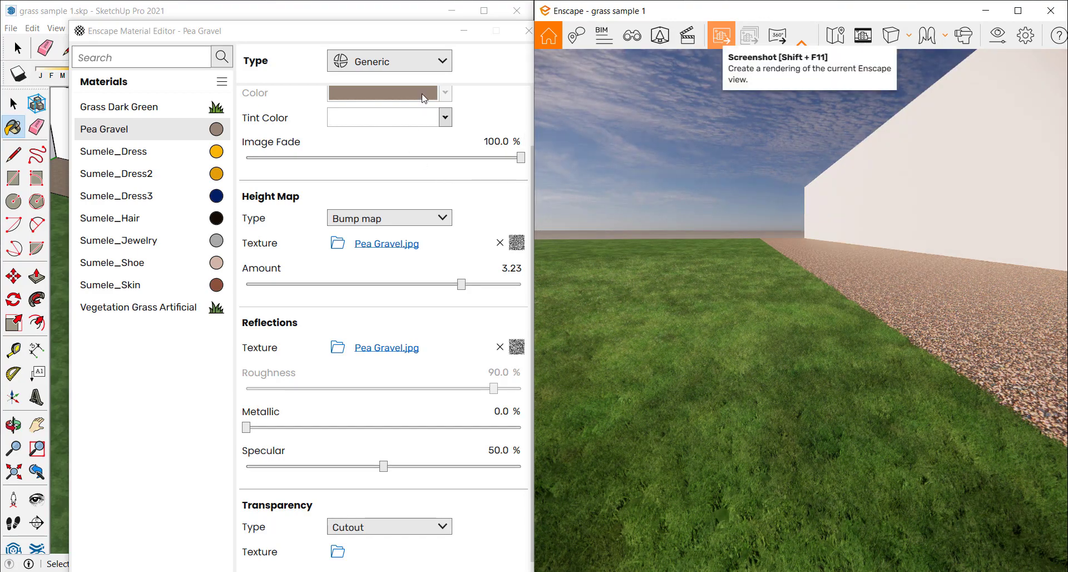
Reduce the Vegetation Grass Artificial material's grass height and height variation to 0%
{"action": "left_click_drag", "start_coordinate": [443, 32], "coordinate": [799, 94]}
{"action": "left_click", "coordinate": [553, 332]}
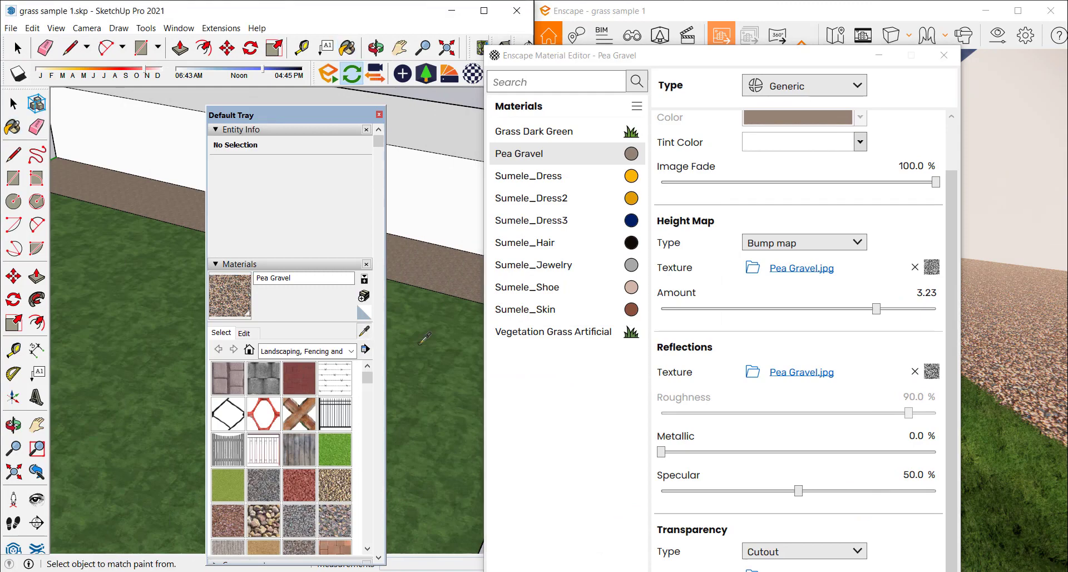
{"action": "left_click_drag", "start_coordinate": [680, 58], "coordinate": [266, 71]}
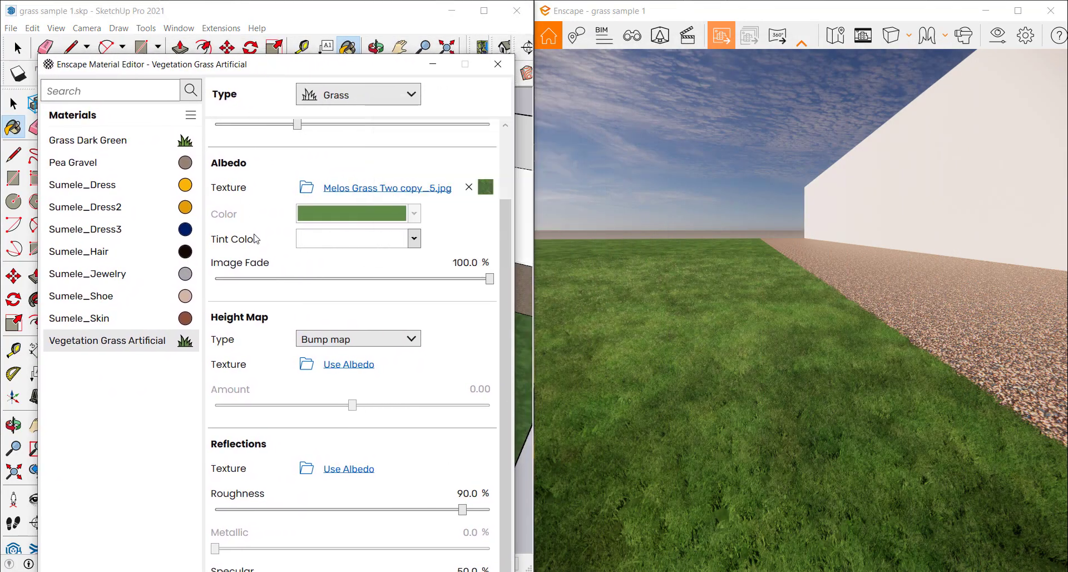
{"action": "scroll", "coordinate": [343, 248], "scroll_direction": "up", "scroll_amount": 3}
{"action": "left_click_drag", "start_coordinate": [411, 173], "coordinate": [286, 173]}
{"action": "left_click_drag", "start_coordinate": [296, 210], "coordinate": [211, 212]}
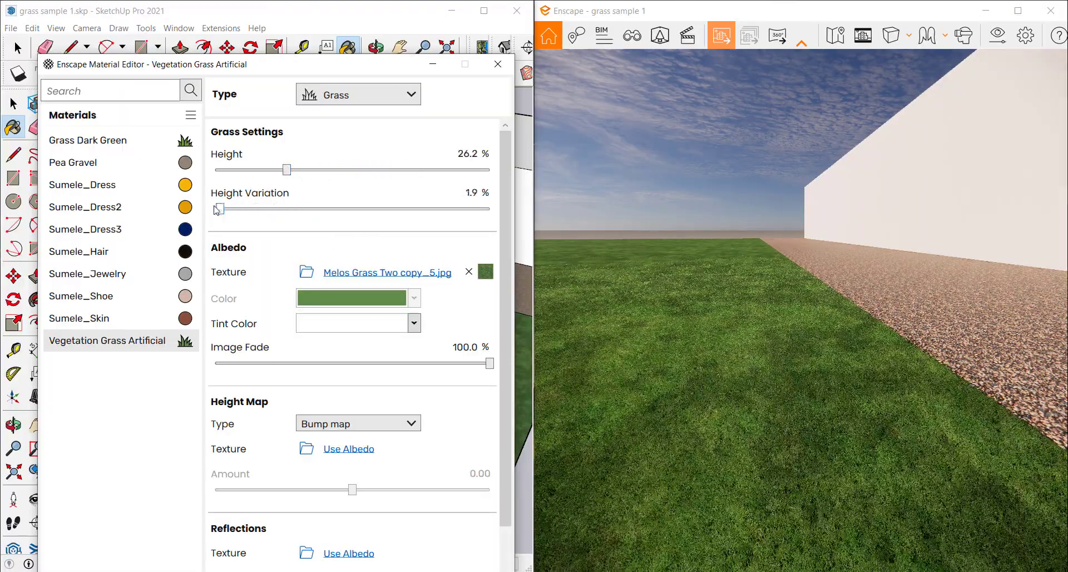
{"action": "left_click_drag", "start_coordinate": [887, 392], "coordinate": [566, 287]}
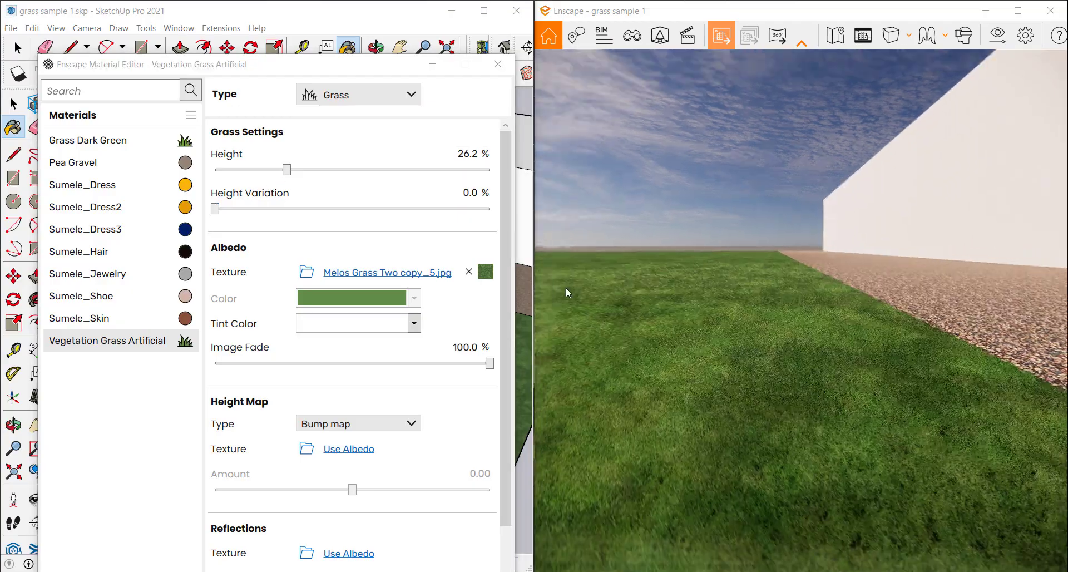
{"action": "left_click_drag", "start_coordinate": [287, 170], "coordinate": [213, 170]}
Reframe the shortened lawn along the gravel border and export the render to the Desktop as a PNG named 7
{"action": "right_click_drag", "start_coordinate": [799, 382], "coordinate": [879, 393]}
{"action": "key", "text": "a"}
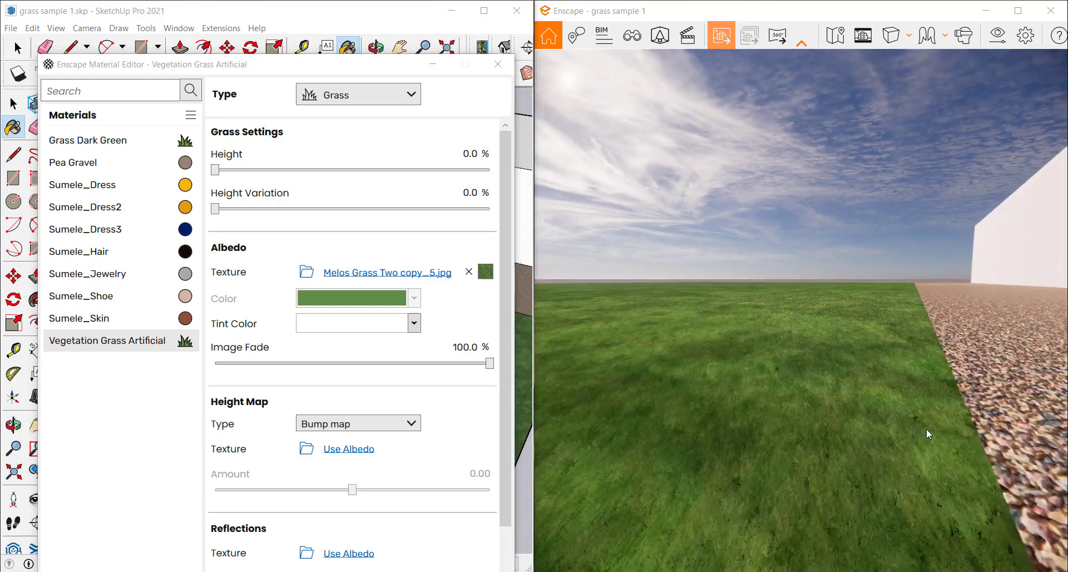
{"action": "left_click_drag", "start_coordinate": [926, 429], "coordinate": [1046, 416]}
{"action": "right_click_drag", "start_coordinate": [891, 384], "coordinate": [923, 417]}
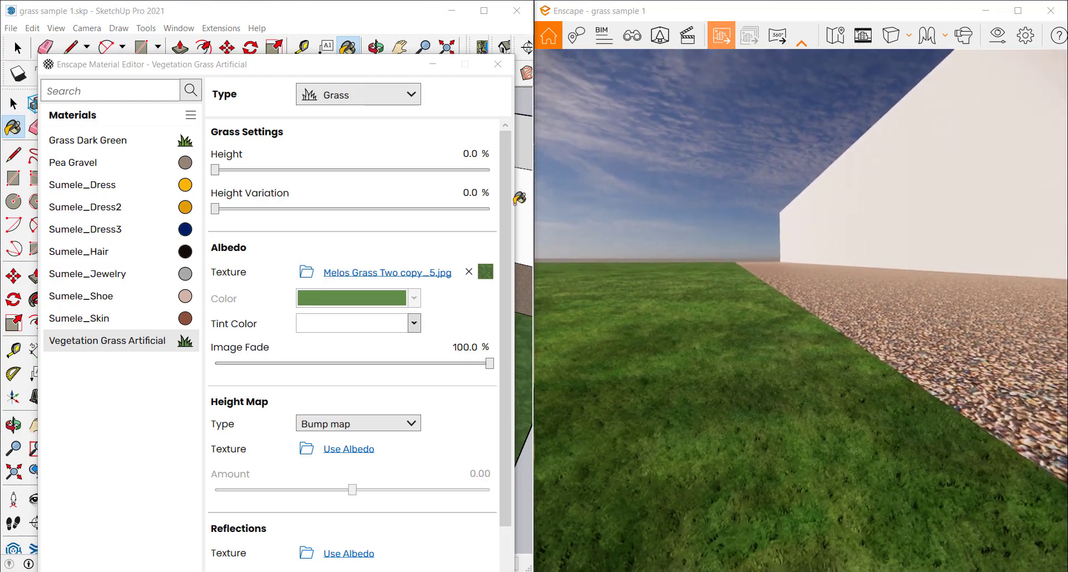
{"action": "left_click", "coordinate": [498, 64]}
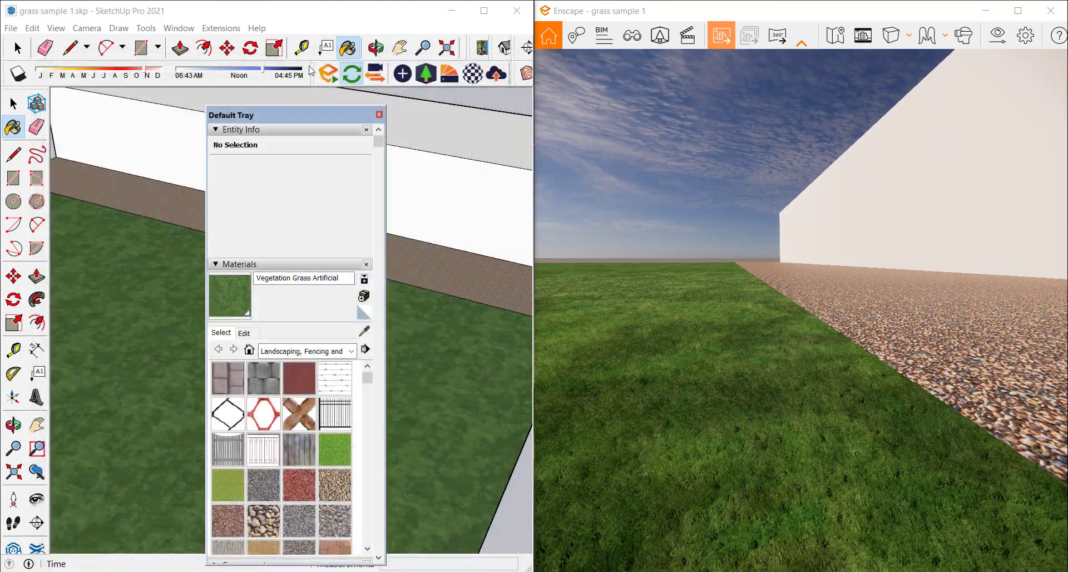
{"action": "left_click", "coordinate": [722, 36]}
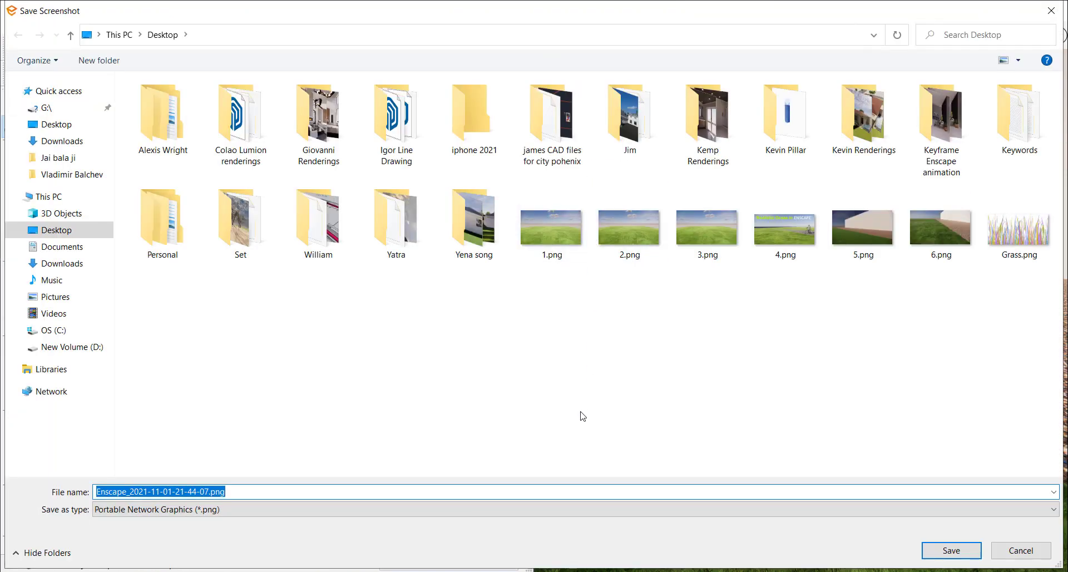
{"action": "type", "text": "7"}
{"action": "left_click", "coordinate": [971, 556]}
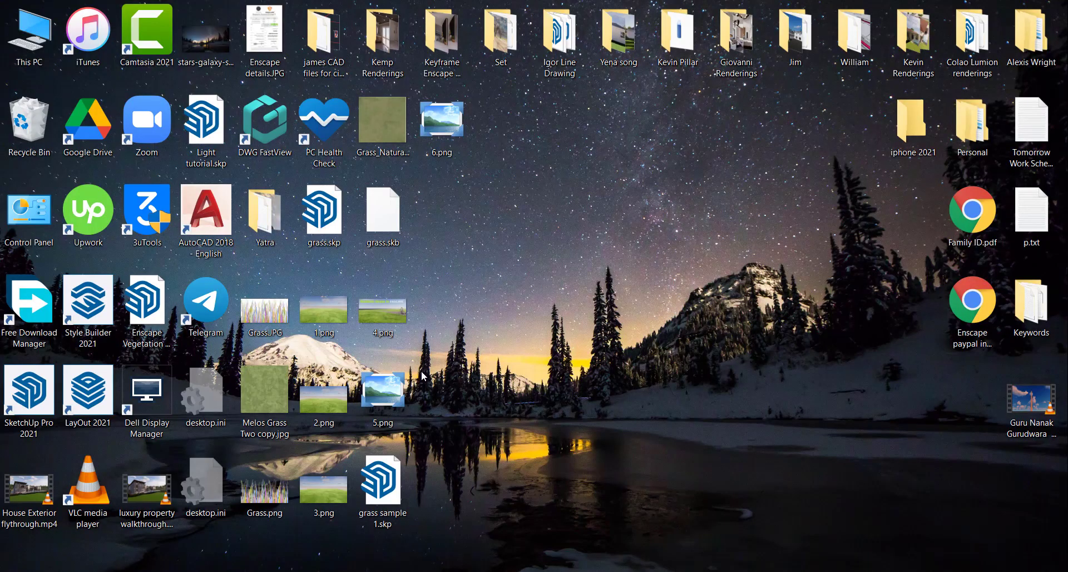
Open the exported renders 5.png and 6.png from the Desktop side by side in Windows Photo Viewer
{"action": "double_click", "coordinate": [402, 388]}
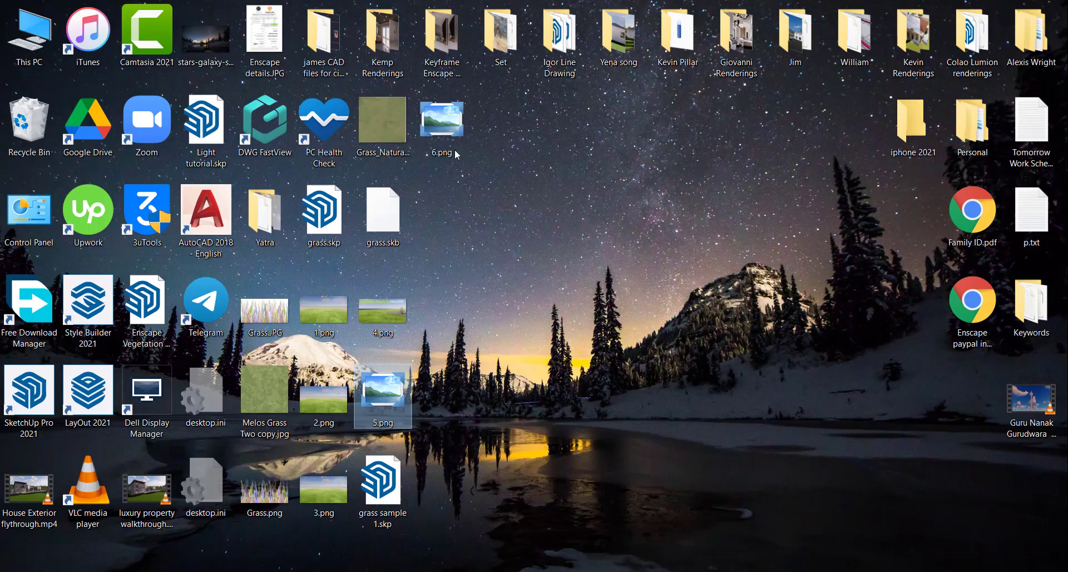
{"action": "double_click", "coordinate": [455, 153]}
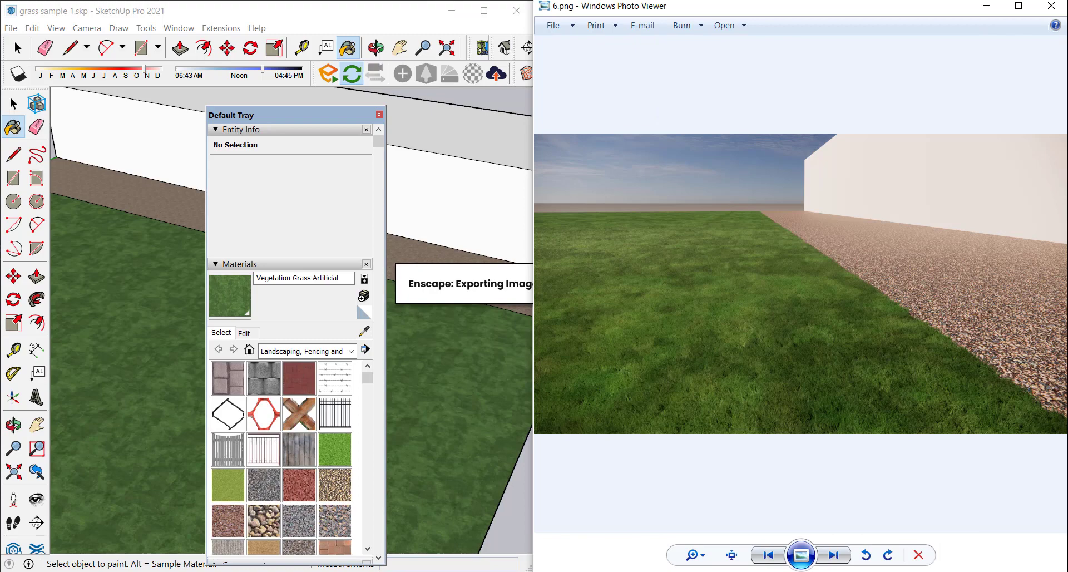
{"action": "left_click", "coordinate": [489, 517]}
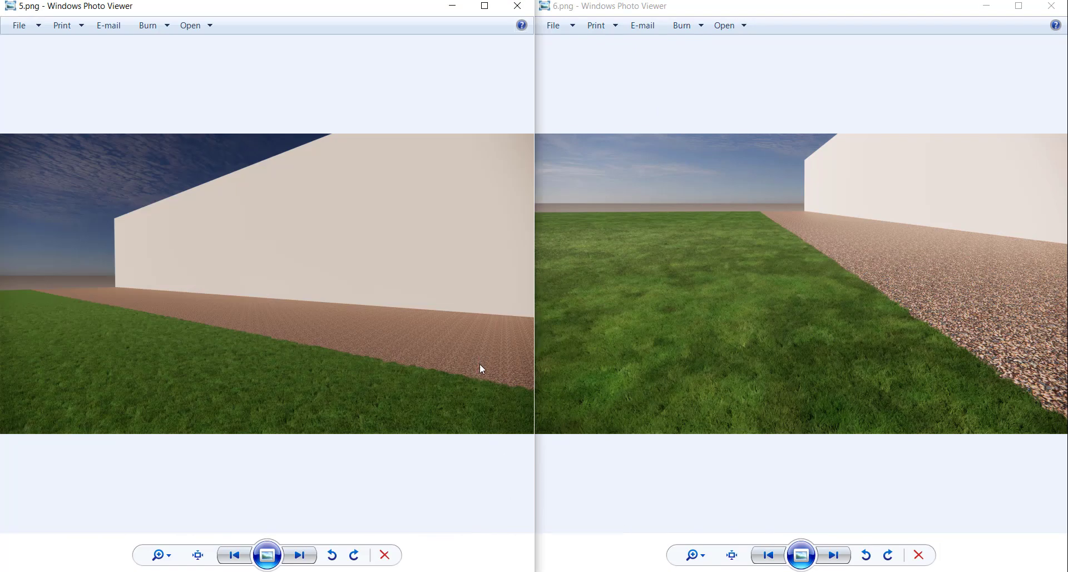
Compare the grass and gravel textures in 5.png and 6.png up close
{"action": "scroll", "coordinate": [323, 372], "scroll_direction": "up", "scroll_amount": 2}
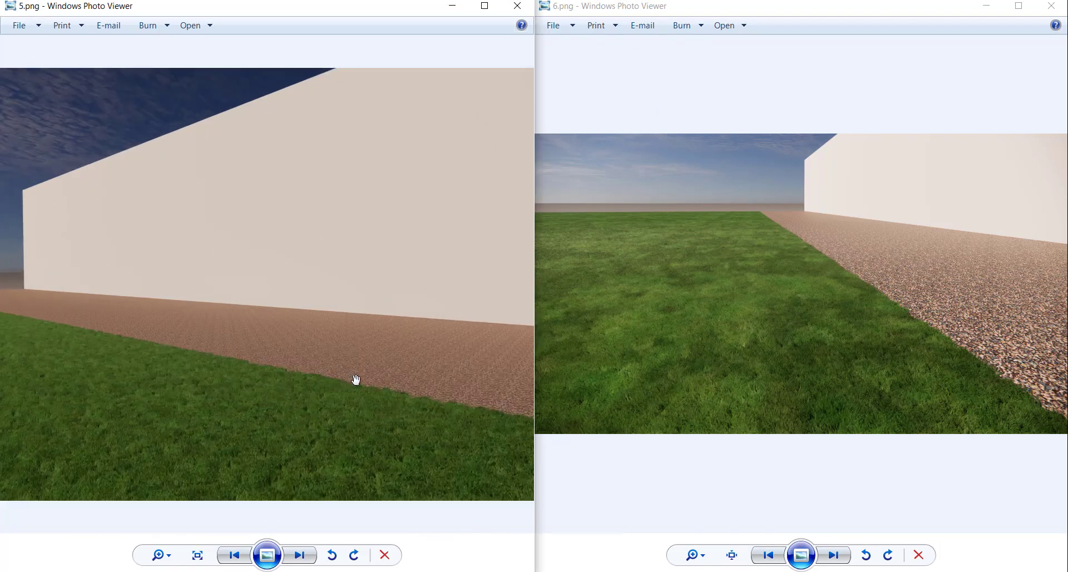
{"action": "scroll", "coordinate": [293, 365], "scroll_direction": "down", "scroll_amount": 1}
{"action": "scroll", "coordinate": [424, 258], "scroll_direction": "up", "scroll_amount": 2}
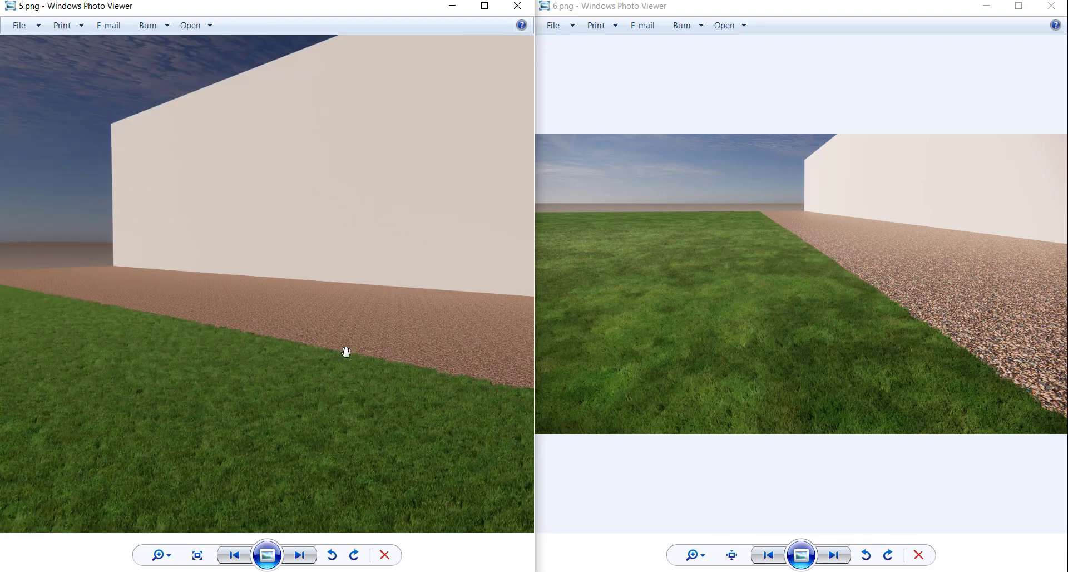
{"action": "scroll", "coordinate": [857, 297], "scroll_direction": "up", "scroll_amount": 2}
{"action": "scroll", "coordinate": [851, 303], "scroll_direction": "up", "scroll_amount": 1}
{"action": "scroll", "coordinate": [846, 368], "scroll_direction": "up", "scroll_amount": 1}
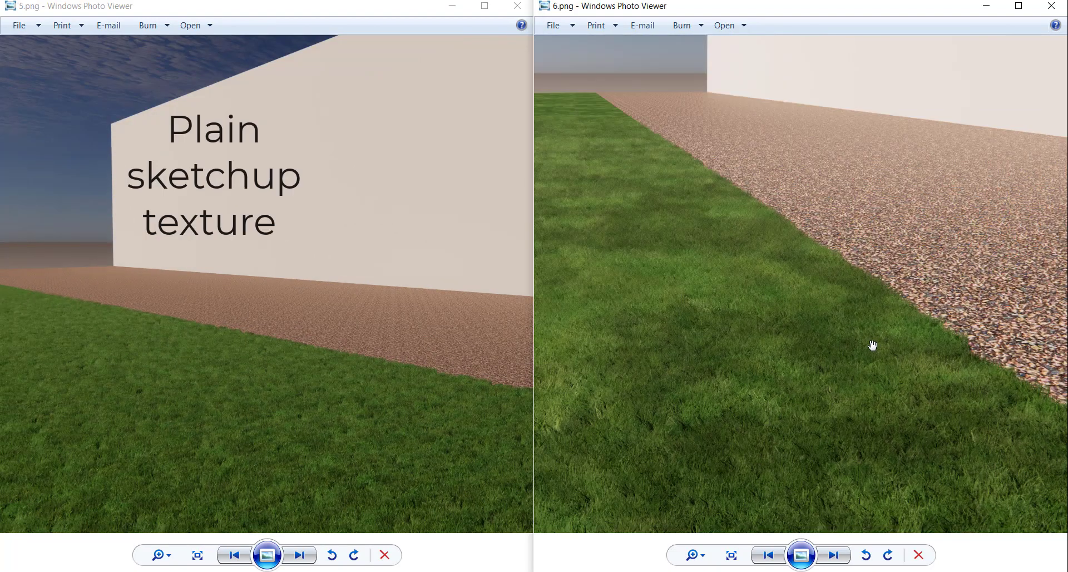
{"action": "scroll", "coordinate": [805, 361], "scroll_direction": "down", "scroll_amount": 2}
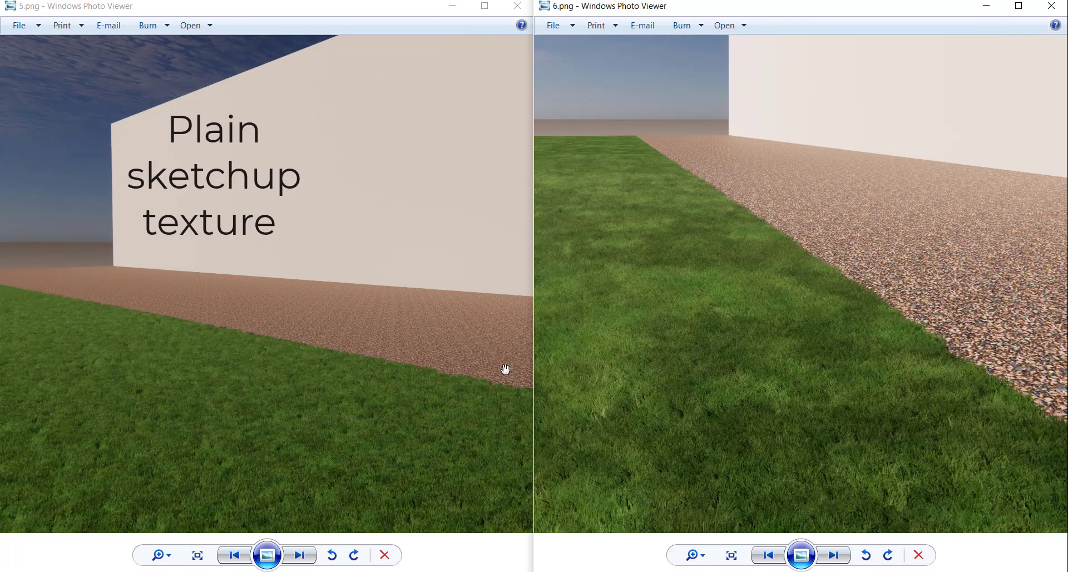
Examine where the lawn meets the gravel in 5.png and 6.png, zoomed in and at full frame
{"action": "scroll", "coordinate": [846, 376], "scroll_direction": "up", "scroll_amount": 2}
{"action": "scroll", "coordinate": [794, 374], "scroll_direction": "up", "scroll_amount": 1}
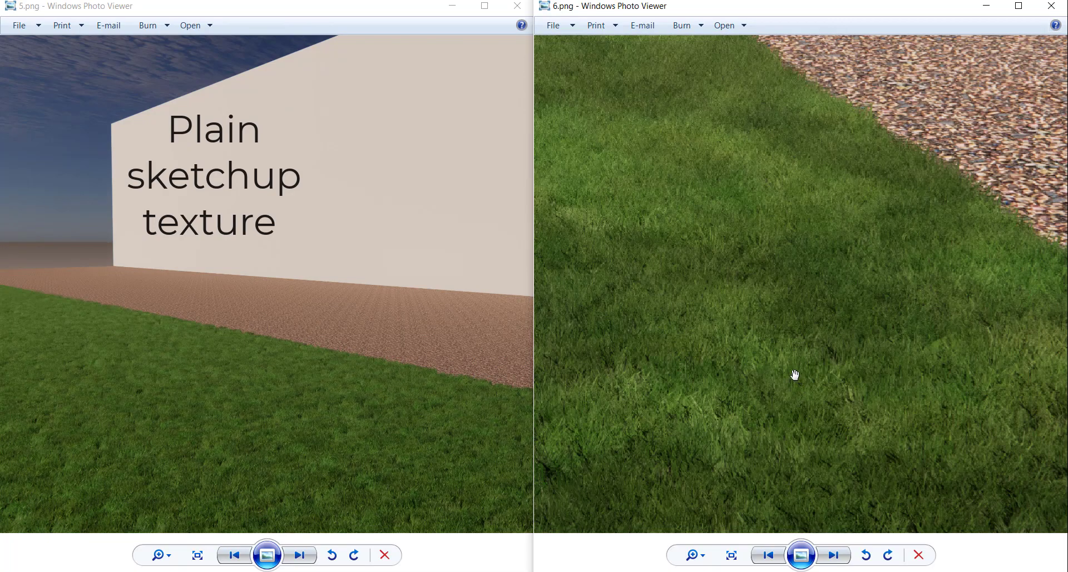
{"action": "scroll", "coordinate": [754, 363], "scroll_direction": "down", "scroll_amount": 1}
{"action": "scroll", "coordinate": [419, 365], "scroll_direction": "up", "scroll_amount": 2}
{"action": "scroll", "coordinate": [408, 415], "scroll_direction": "up", "scroll_amount": 2}
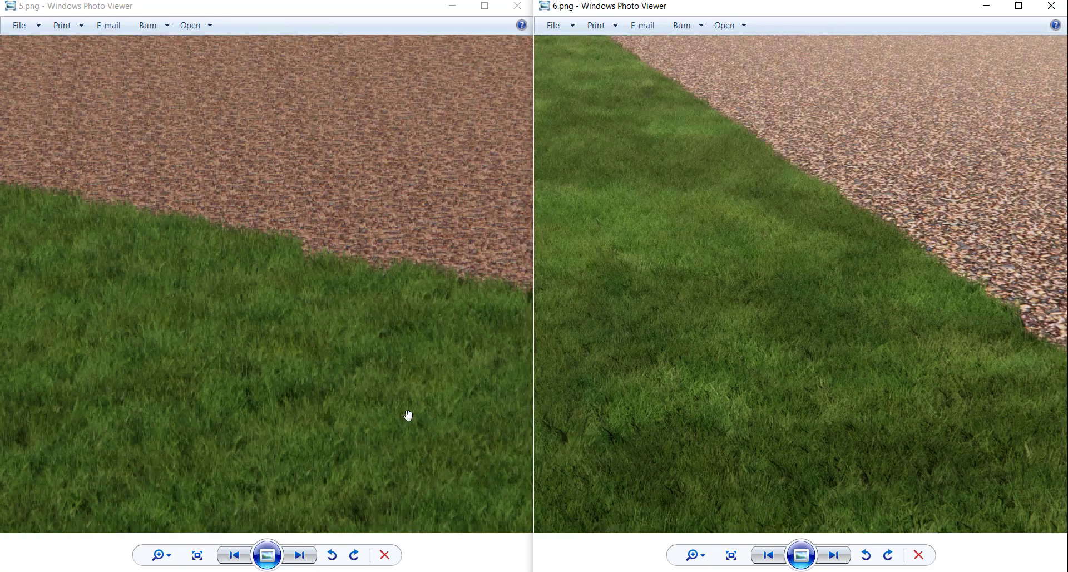
{"action": "scroll", "coordinate": [398, 375], "scroll_direction": "down", "scroll_amount": 2}
{"action": "scroll", "coordinate": [785, 281], "scroll_direction": "down", "scroll_amount": 3}
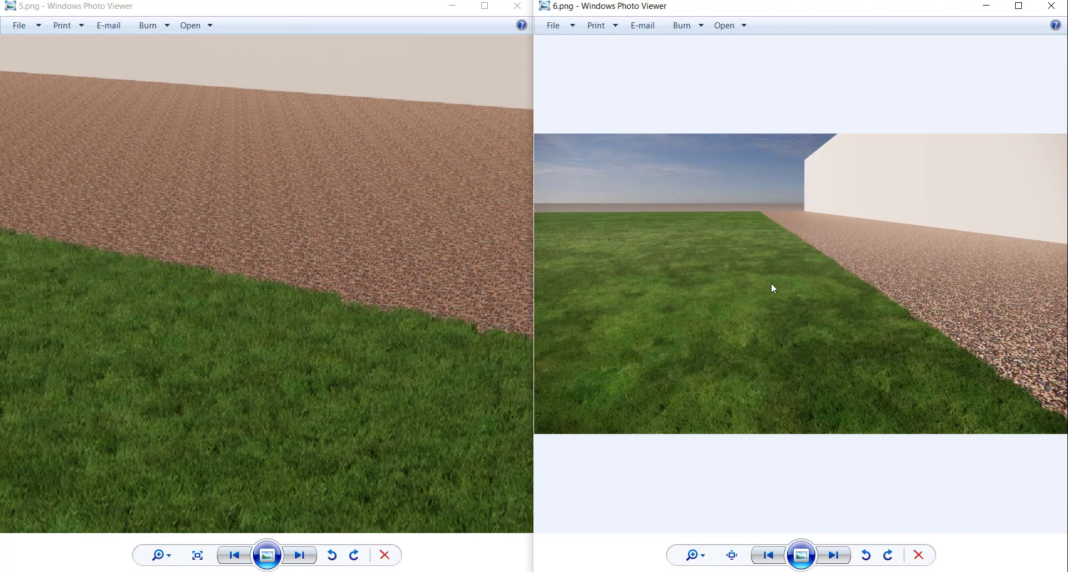
{"action": "scroll", "coordinate": [452, 317], "scroll_direction": "down", "scroll_amount": 3}
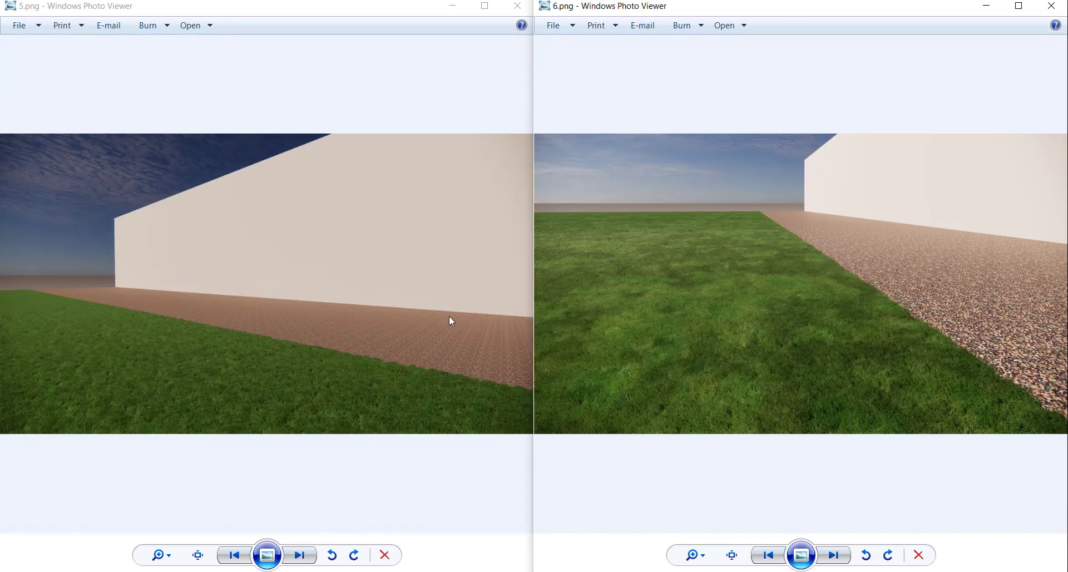
{"action": "scroll", "coordinate": [773, 315], "scroll_direction": "up", "scroll_amount": 2}
{"action": "scroll", "coordinate": [774, 316], "scroll_direction": "down", "scroll_amount": 2}
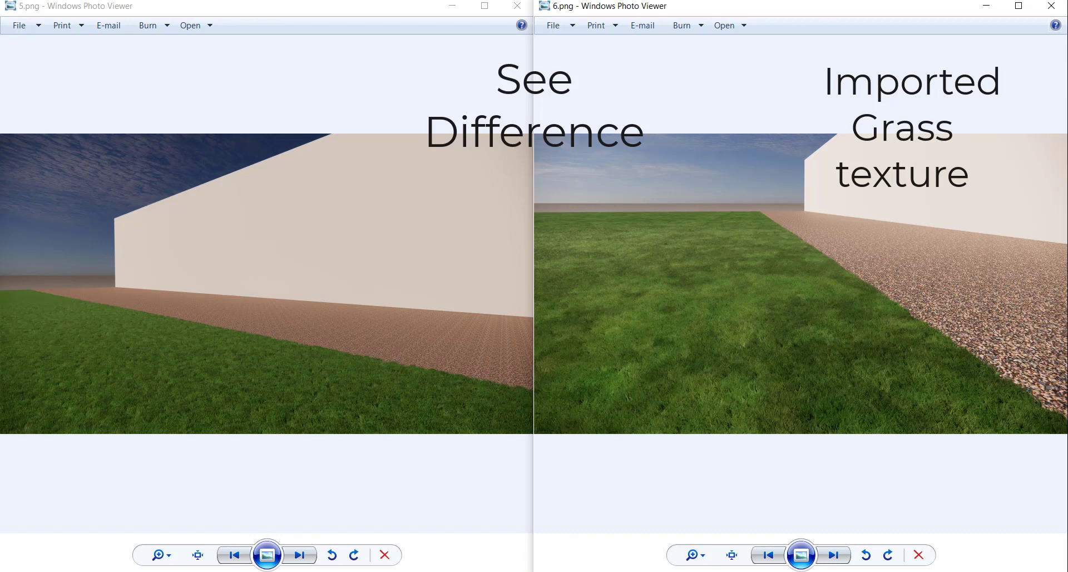
{"action": "left_click", "coordinate": [831, 557]}
{"action": "left_click", "coordinate": [769, 555]}
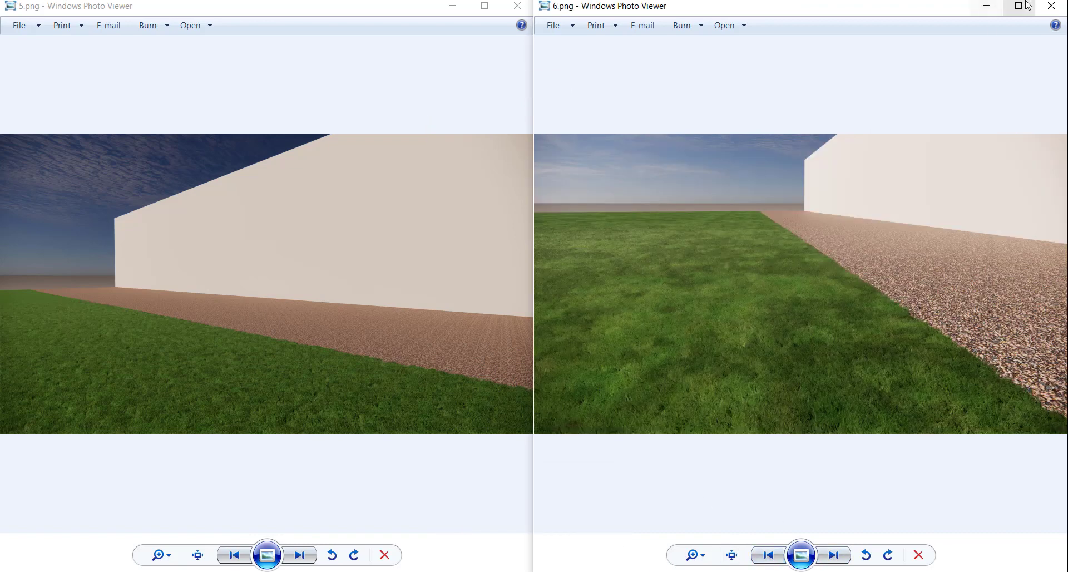
Minimise the 6.png viewer and examine the shortened lawn and gravel in 7.png up close
{"action": "left_click", "coordinate": [986, 5]}
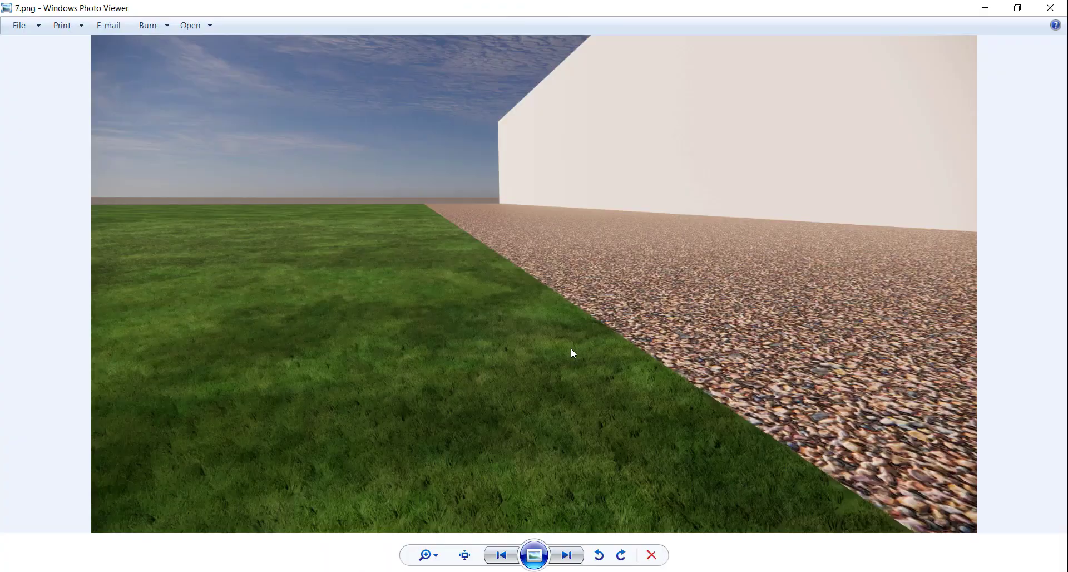
{"action": "scroll", "coordinate": [570, 353], "scroll_direction": "up", "scroll_amount": 5}
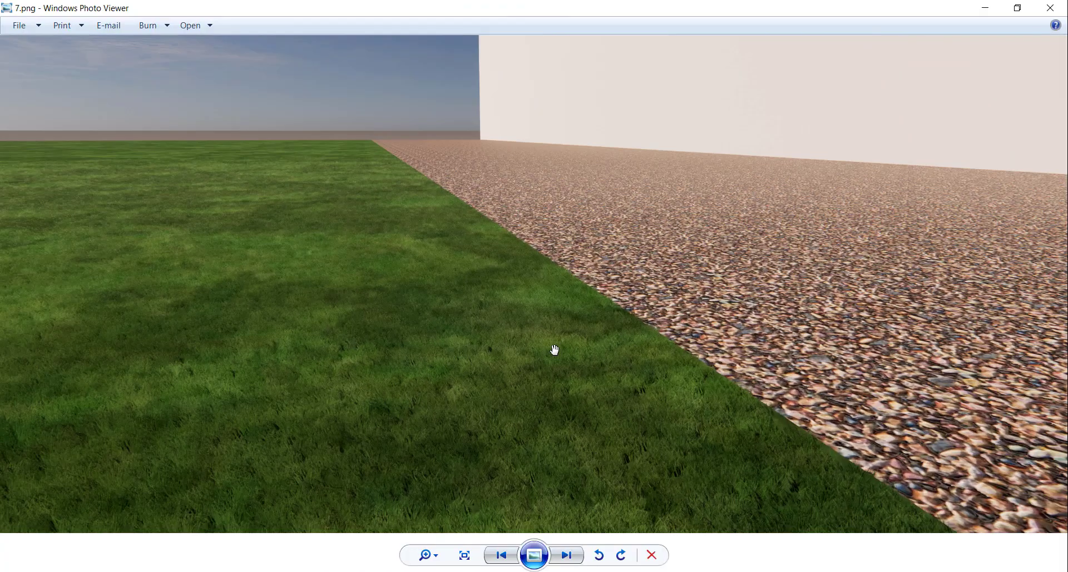
{"action": "scroll", "coordinate": [481, 310], "scroll_direction": "down", "scroll_amount": 5}
{"action": "scroll", "coordinate": [481, 310], "scroll_direction": "up", "scroll_amount": 5}
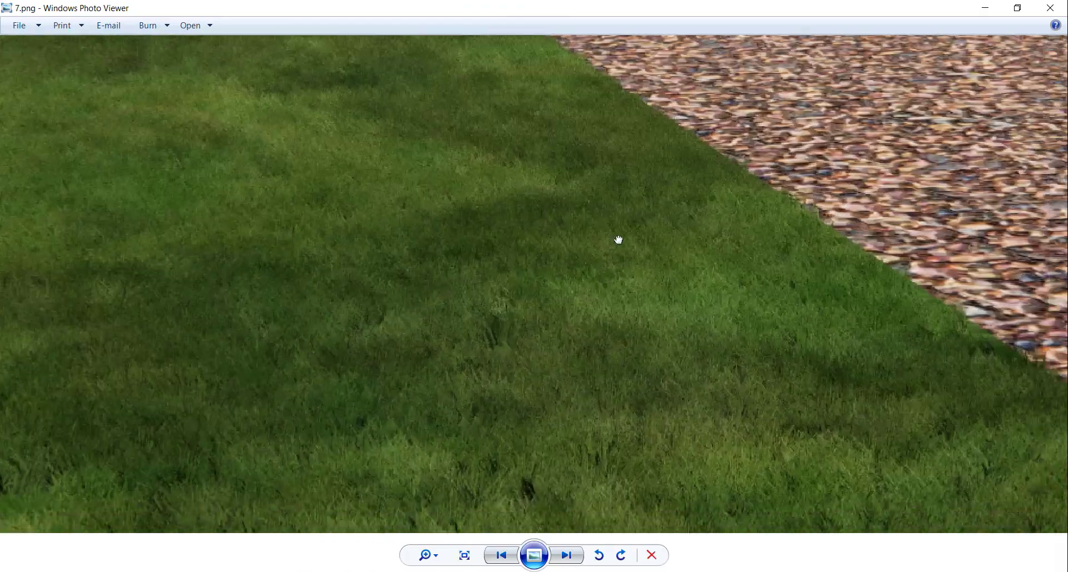
{"action": "scroll", "coordinate": [606, 157], "scroll_direction": "down", "scroll_amount": 5}
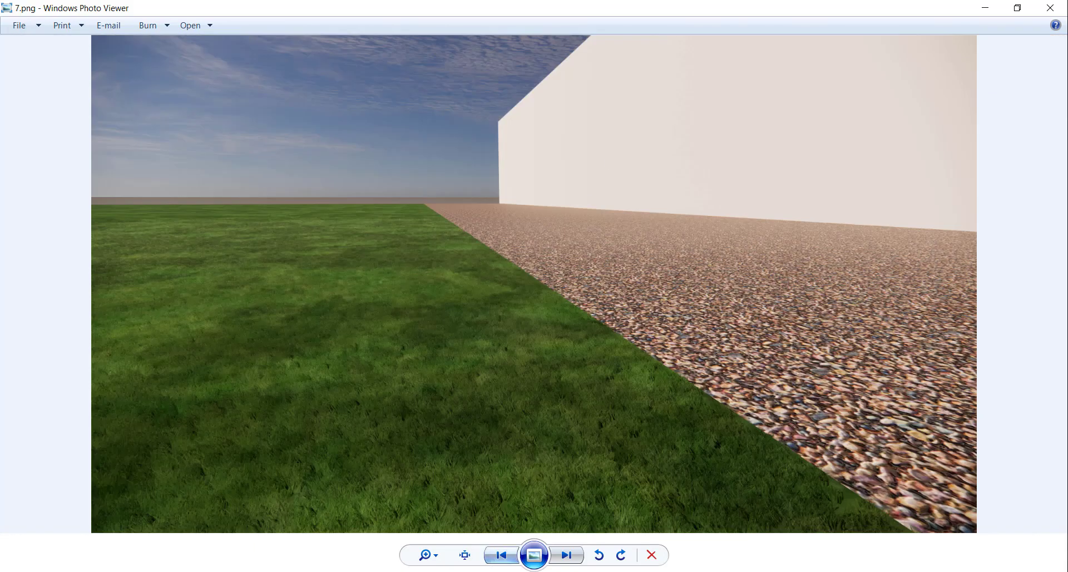
Switch to SketchUp and set the Vegetation Grass Artificial texture size to 100', after trying 10' and 20'
{"action": "mouse_move", "coordinate": [500, 567]}
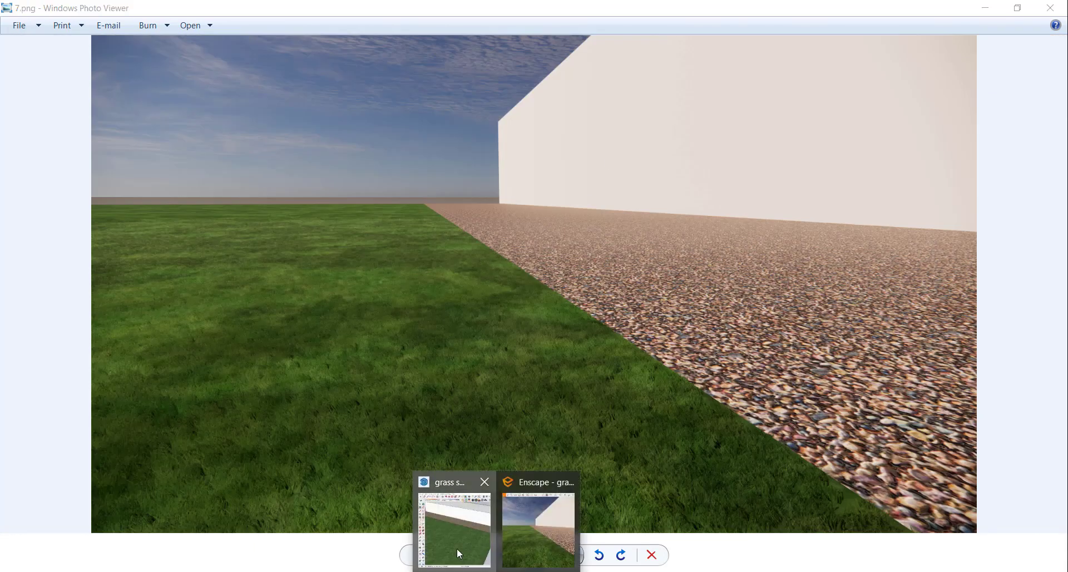
{"action": "left_click", "coordinate": [456, 548]}
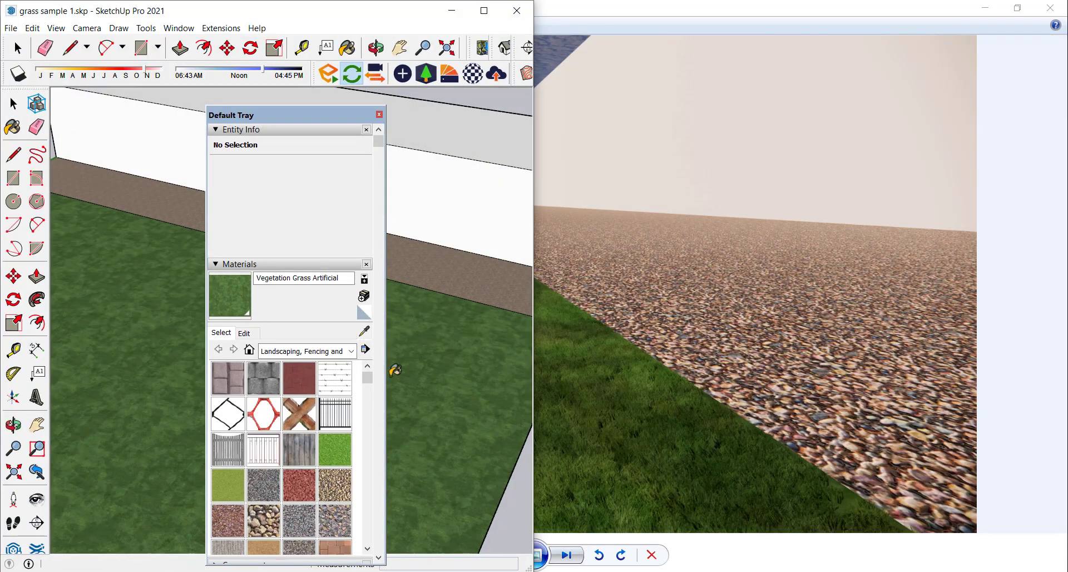
{"action": "left_click", "coordinate": [244, 332]}
{"action": "left_click", "coordinate": [250, 490]}
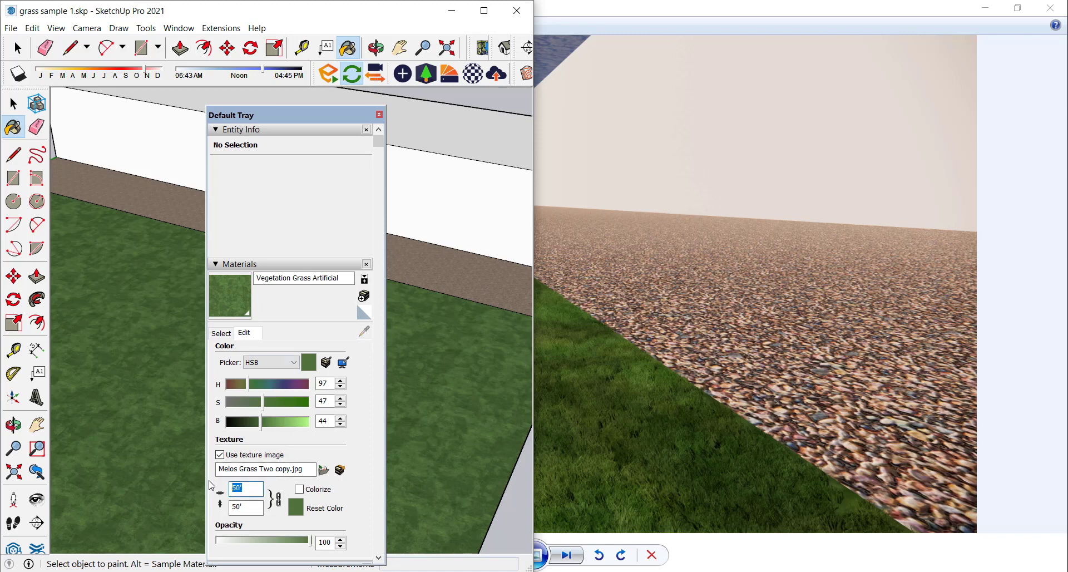
{"action": "type", "text": "10"}
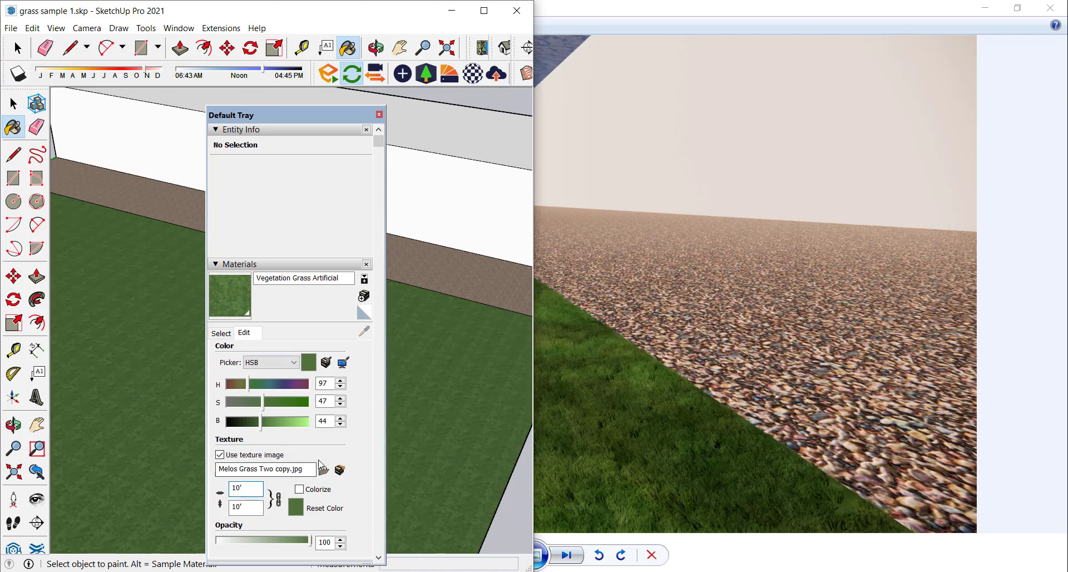
{"action": "left_click_drag", "start_coordinate": [261, 486], "coordinate": [221, 487]}
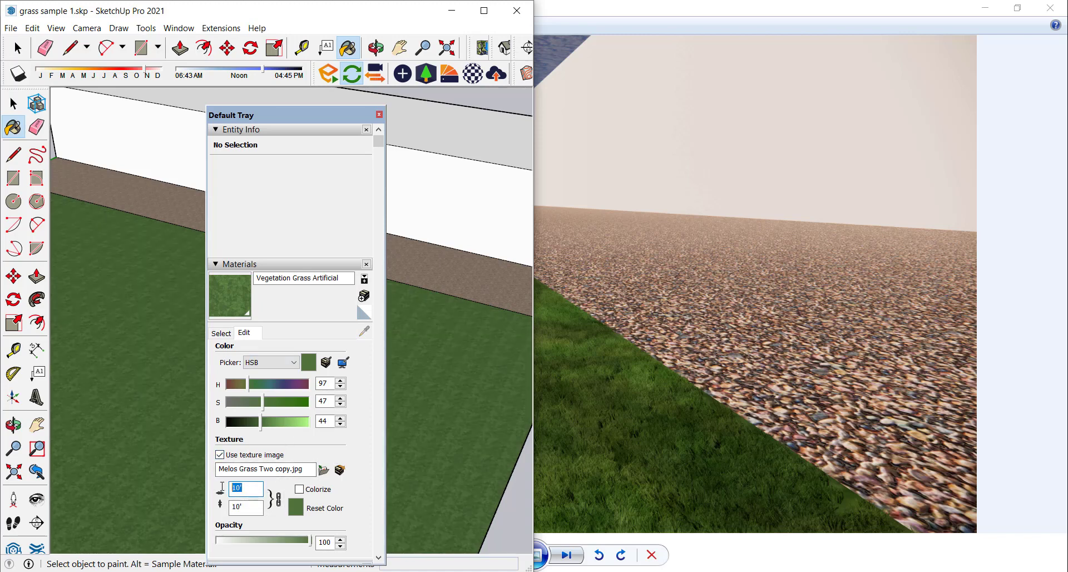
{"action": "type", "text": "20'"}
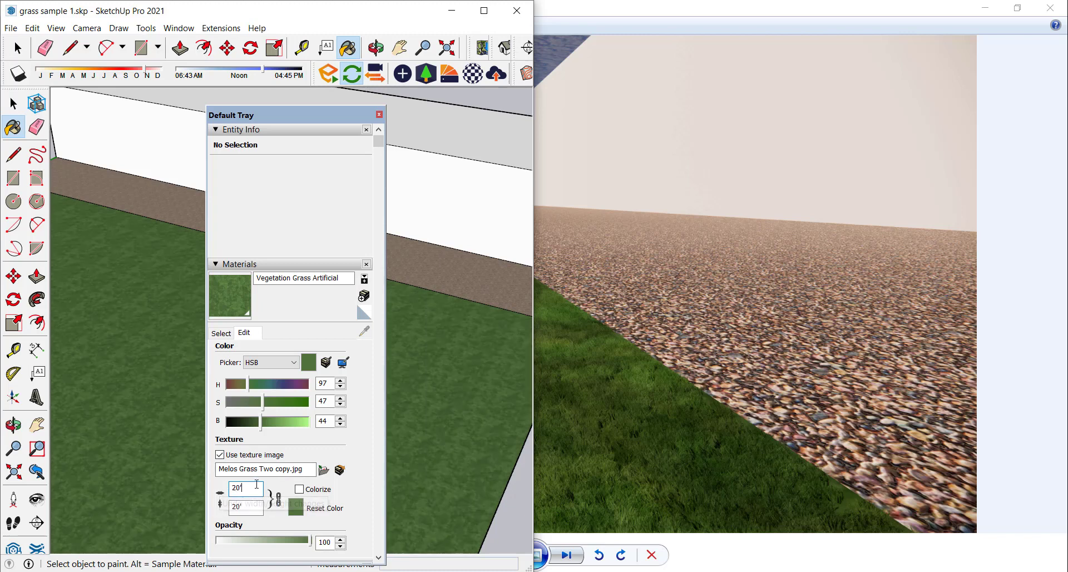
{"action": "left_click_drag", "start_coordinate": [259, 489], "coordinate": [219, 492]}
{"action": "type", "text": "100'"}
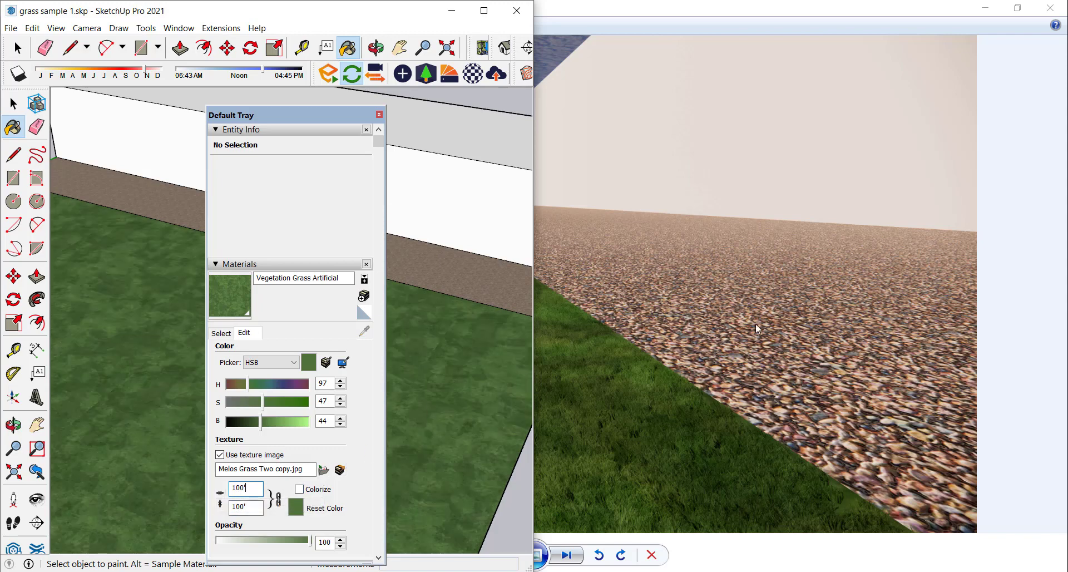
Switch to the Enscape view and fly across the lawn, brightening the daylight, to check the rescaled grass texture
{"action": "left_click", "coordinate": [552, 537]}
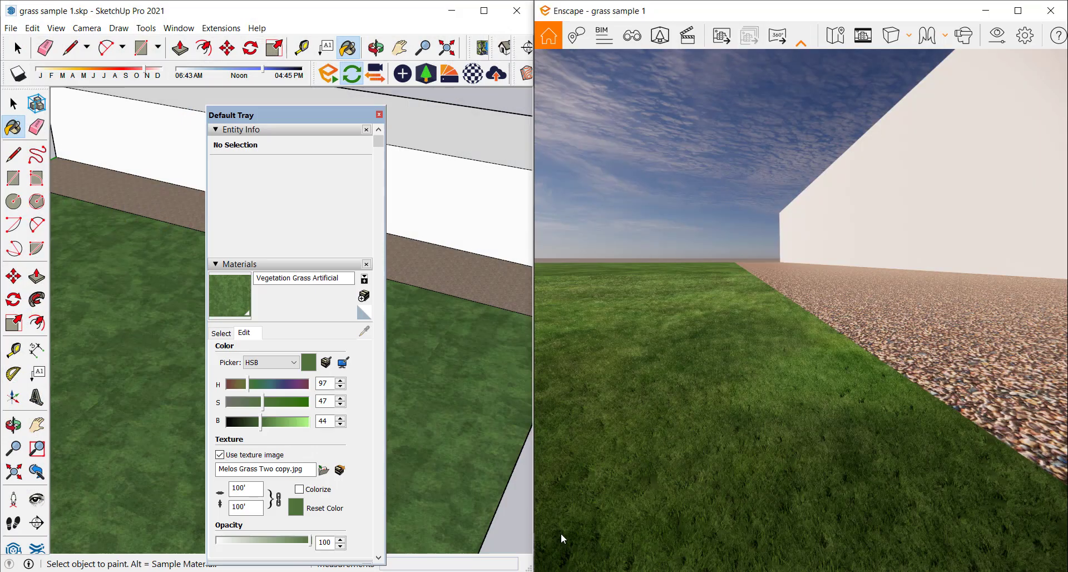
{"action": "left_click_drag", "start_coordinate": [794, 362], "coordinate": [846, 289]}
{"action": "key", "text": "s"}
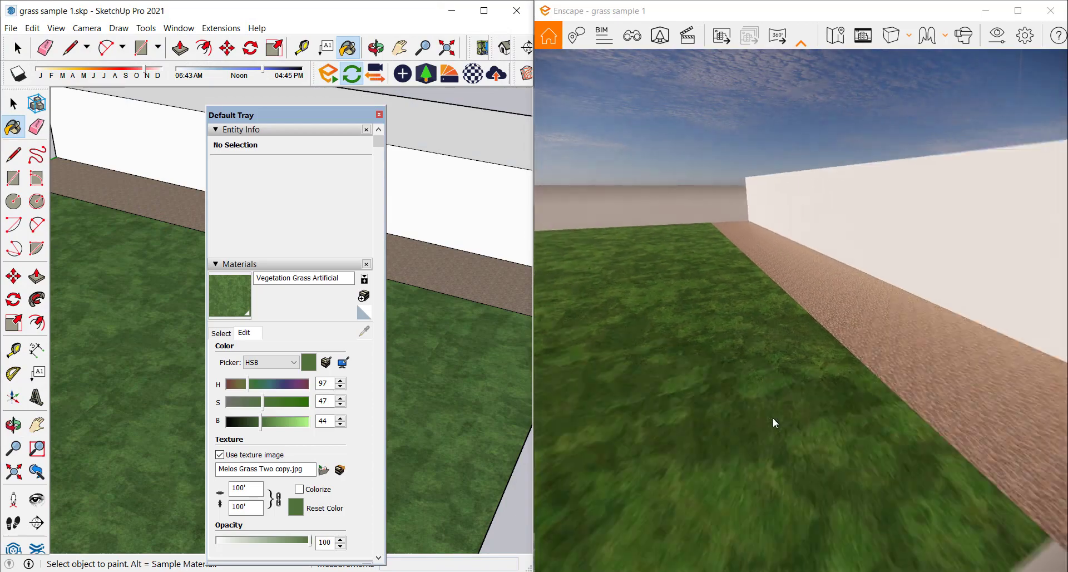
{"action": "left_click_drag", "start_coordinate": [830, 430], "coordinate": [807, 428]}
{"action": "key", "text": "w"}
{"action": "key", "text": "w"}
{"action": "left_click_drag", "start_coordinate": [918, 430], "coordinate": [882, 341]}
{"action": "key", "text": "w"}
{"action": "right_click_drag", "start_coordinate": [882, 340], "coordinate": [899, 369]}
{"action": "scroll", "coordinate": [863, 313], "scroll_direction": "down", "scroll_amount": 5}
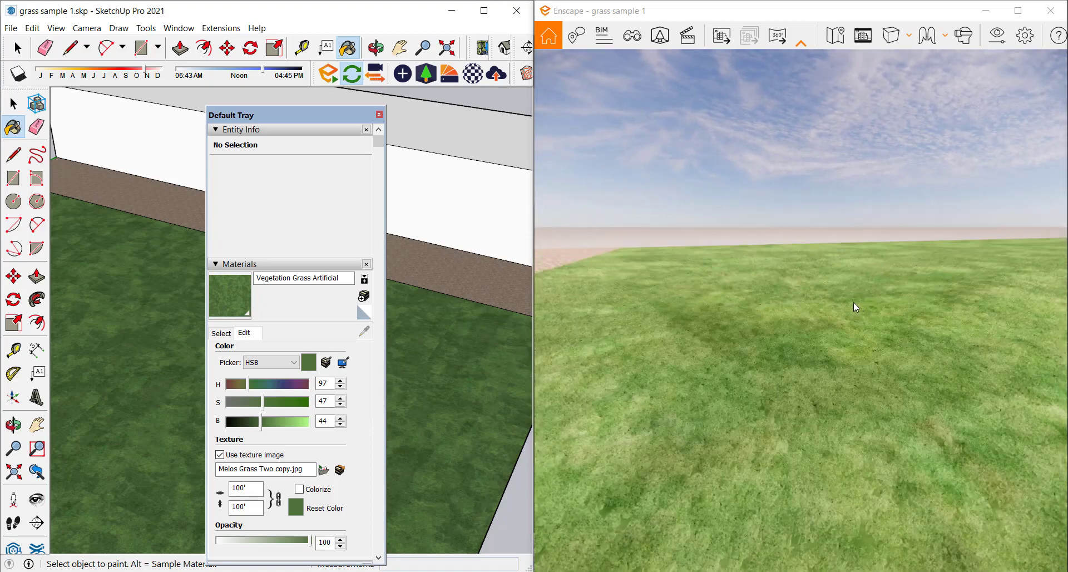
Frame the lawn behind a gravel foreground and export the render to the Desktop as a PNG named 8
{"action": "right_click_drag", "start_coordinate": [844, 310], "coordinate": [897, 323]}
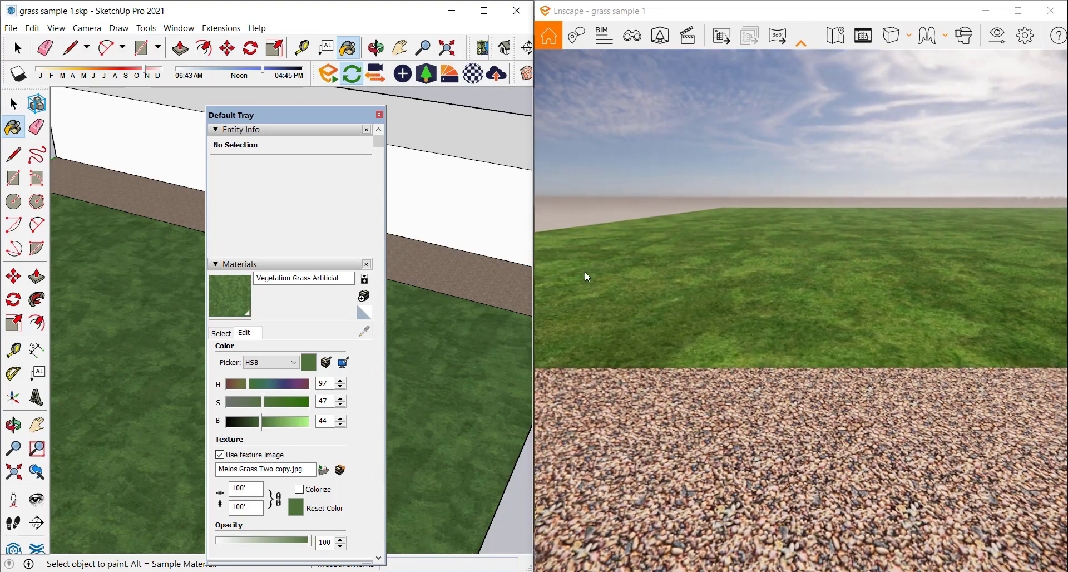
{"action": "scroll", "coordinate": [693, 289], "scroll_direction": "up", "scroll_amount": 3}
{"action": "right_click_drag", "start_coordinate": [694, 289], "coordinate": [682, 346]}
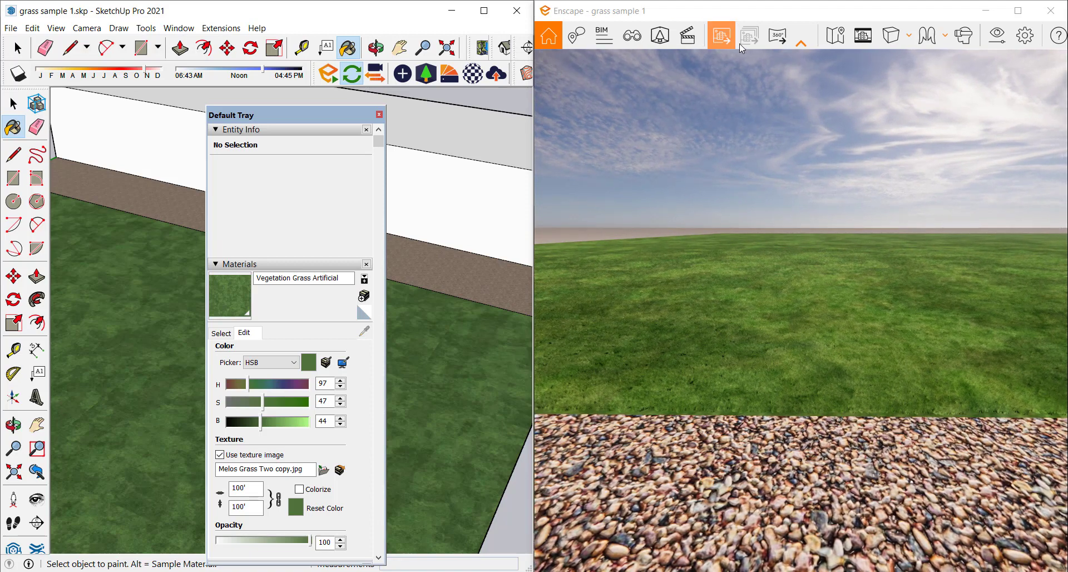
{"action": "left_click", "coordinate": [722, 36]}
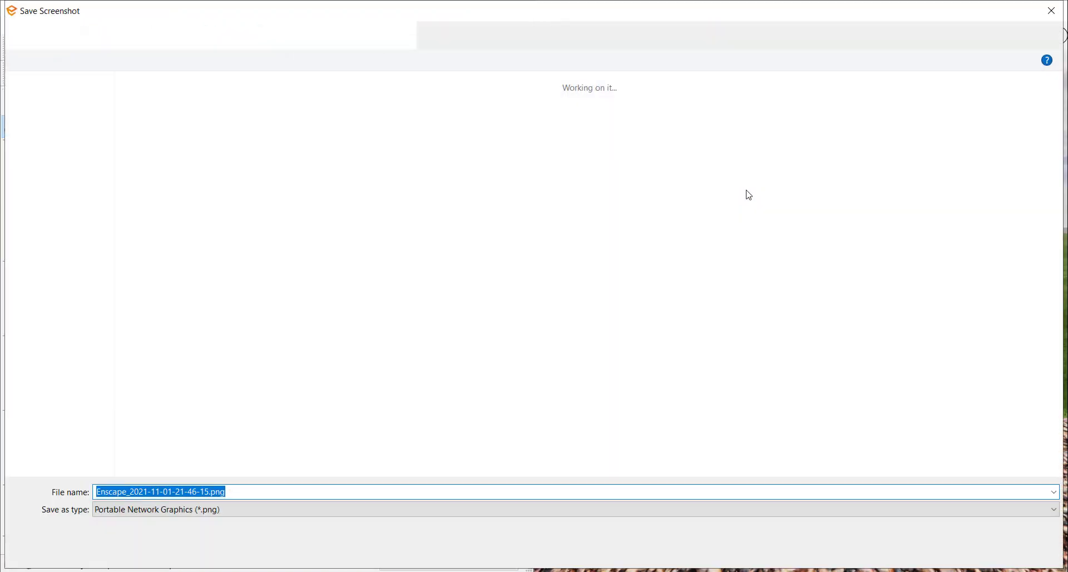
{"action": "type", "text": "8"}
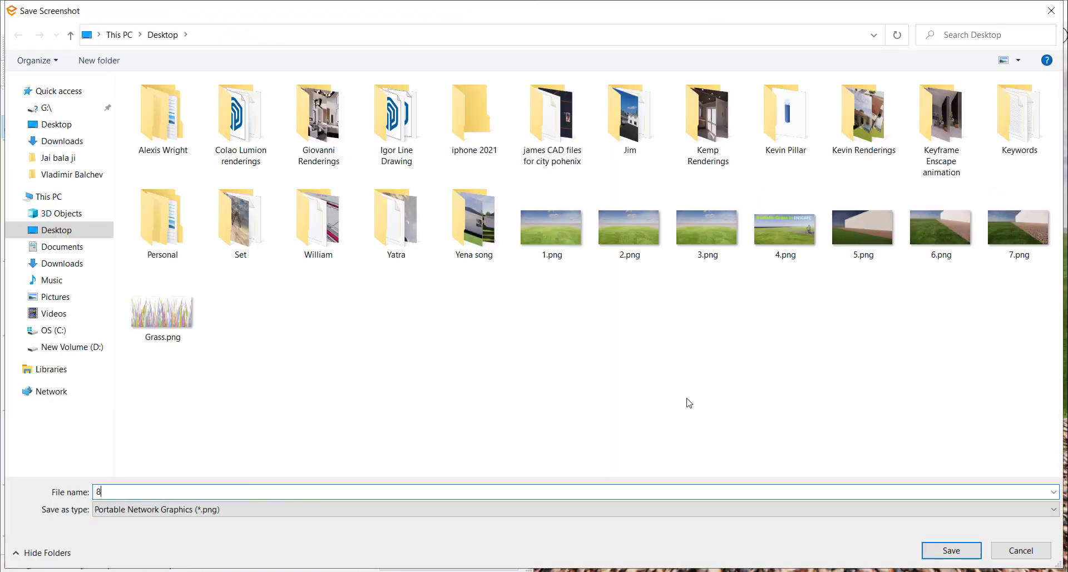
{"action": "left_click", "coordinate": [953, 544]}
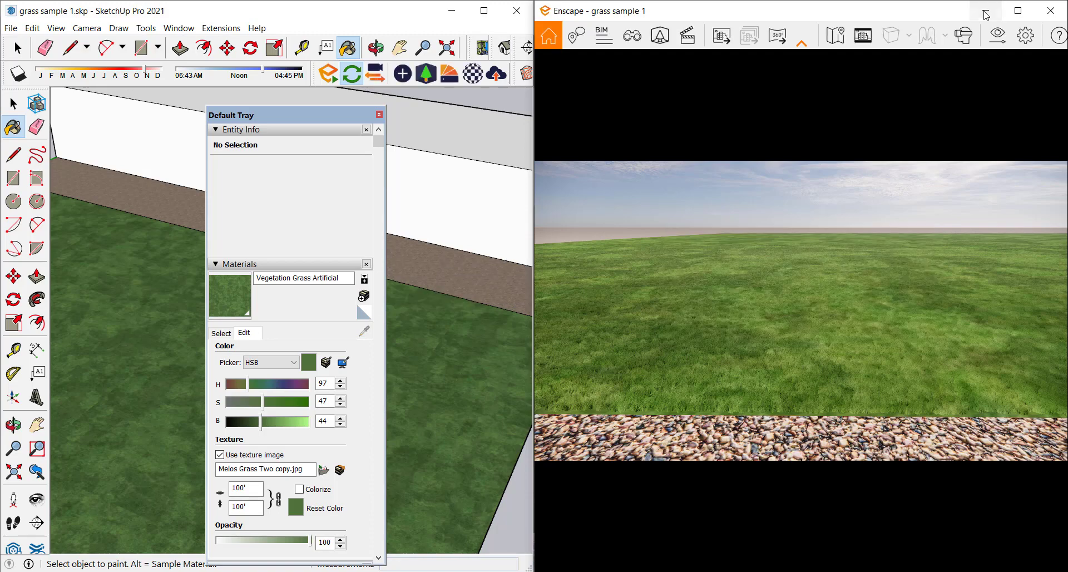
Minimise Enscape and SketchUp, close 7.png, inspect the plain-textured grass and gravel in 5.png up close, and close it
{"action": "left_click", "coordinate": [985, 12]}
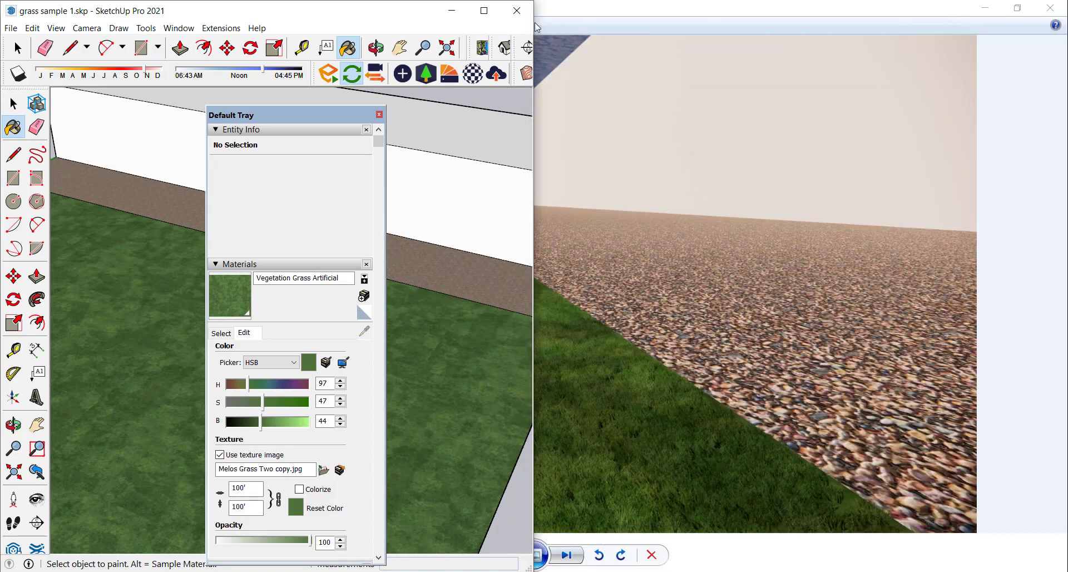
{"action": "left_click", "coordinate": [451, 10]}
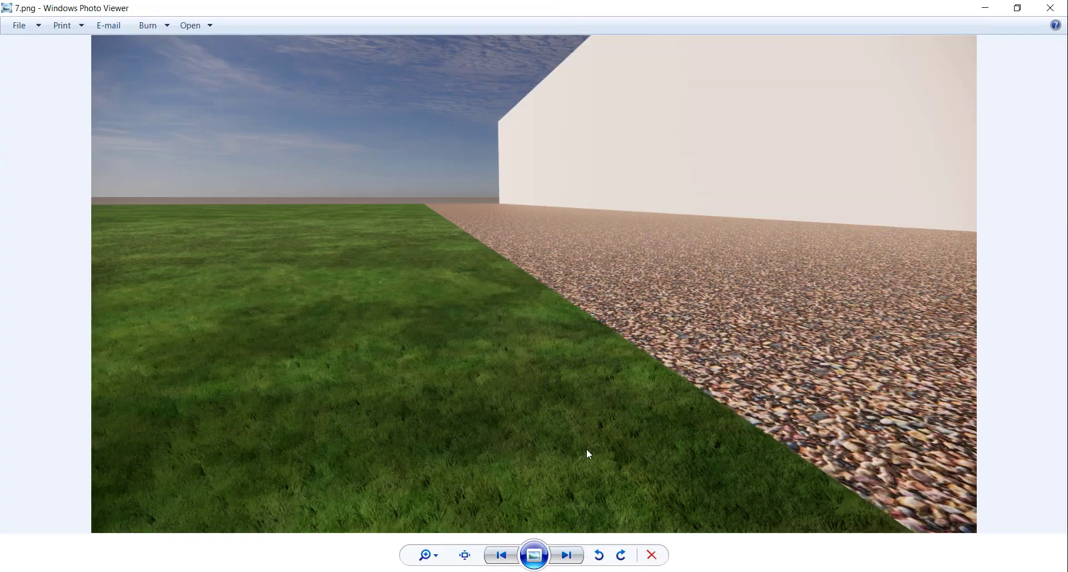
{"action": "left_click", "coordinate": [1050, 14]}
{"action": "scroll", "coordinate": [407, 456], "scroll_direction": "up", "scroll_amount": 3}
{"action": "left_click_drag", "start_coordinate": [408, 456], "coordinate": [434, 241]}
{"action": "scroll", "coordinate": [358, 246], "scroll_direction": "up", "scroll_amount": 4}
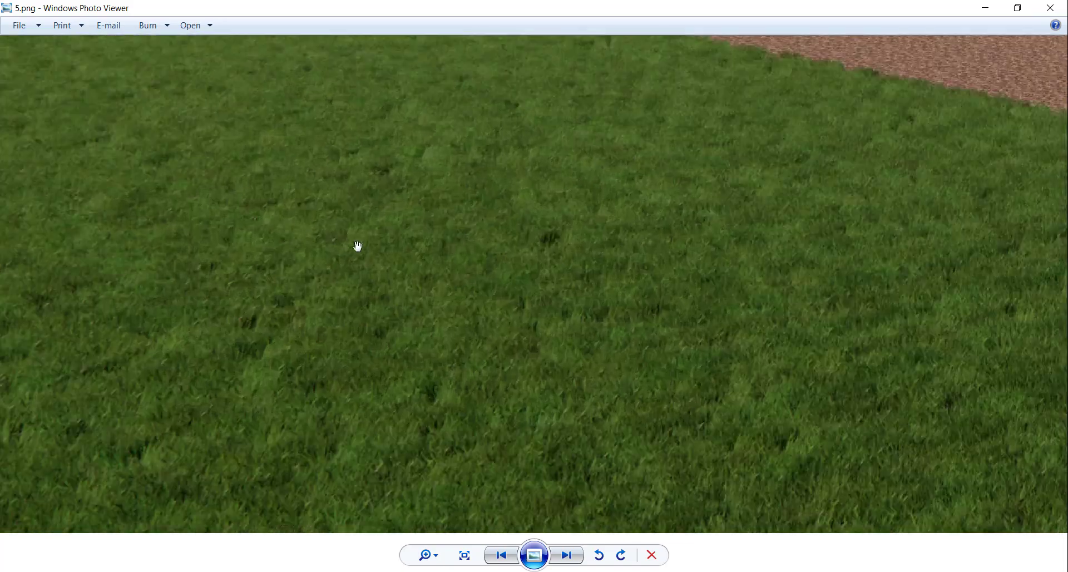
{"action": "left_click_drag", "start_coordinate": [358, 246], "coordinate": [617, 341]}
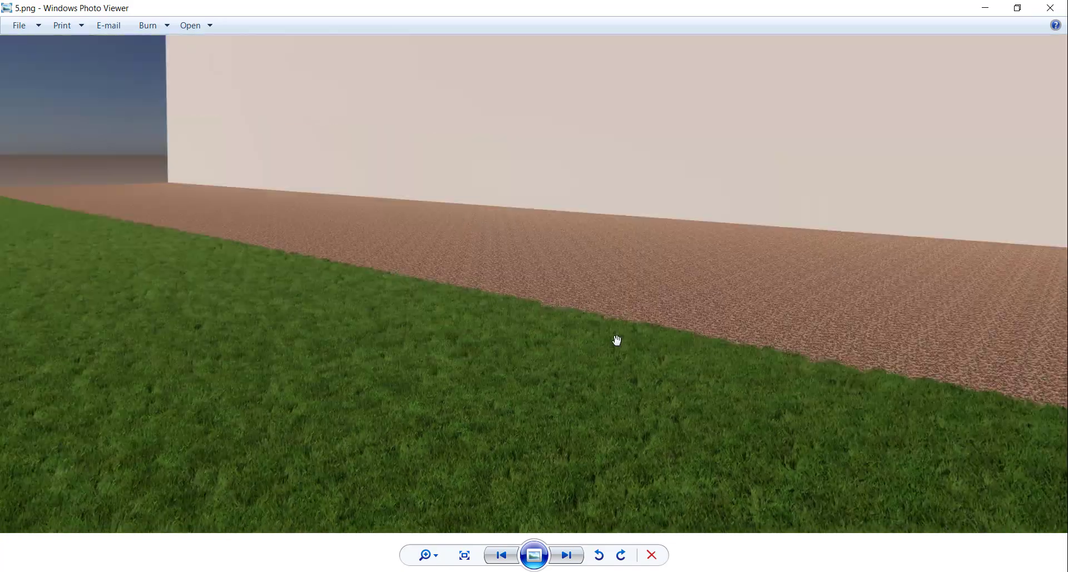
{"action": "scroll", "coordinate": [617, 341], "scroll_direction": "up", "scroll_amount": 2}
{"action": "left_click_drag", "start_coordinate": [656, 396], "coordinate": [592, 140]}
{"action": "scroll", "coordinate": [592, 140], "scroll_direction": "down", "scroll_amount": 5}
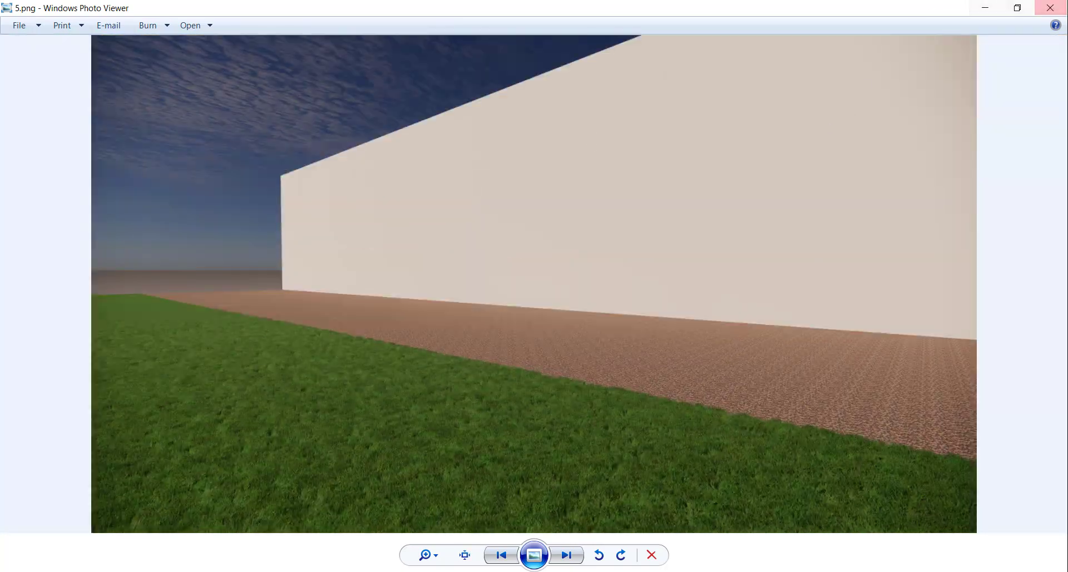
{"action": "left_click", "coordinate": [1050, 7]}
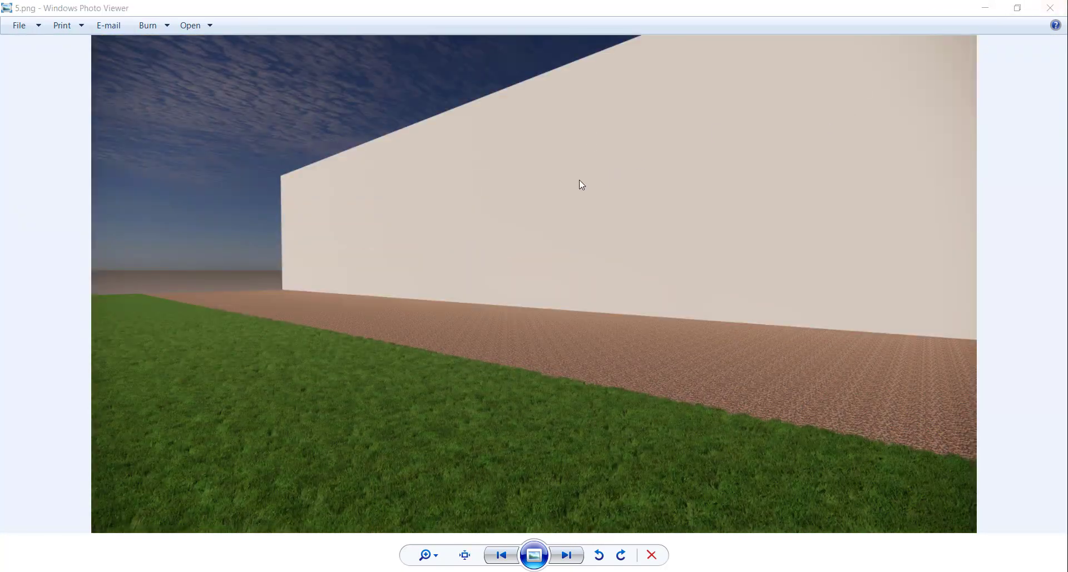
{"action": "left_click", "coordinate": [1047, 11]}
Examine the grass variation and the lawn's gravel edge in 8.png at several zoom levels
{"action": "scroll", "coordinate": [645, 267], "scroll_direction": "up", "scroll_amount": 1}
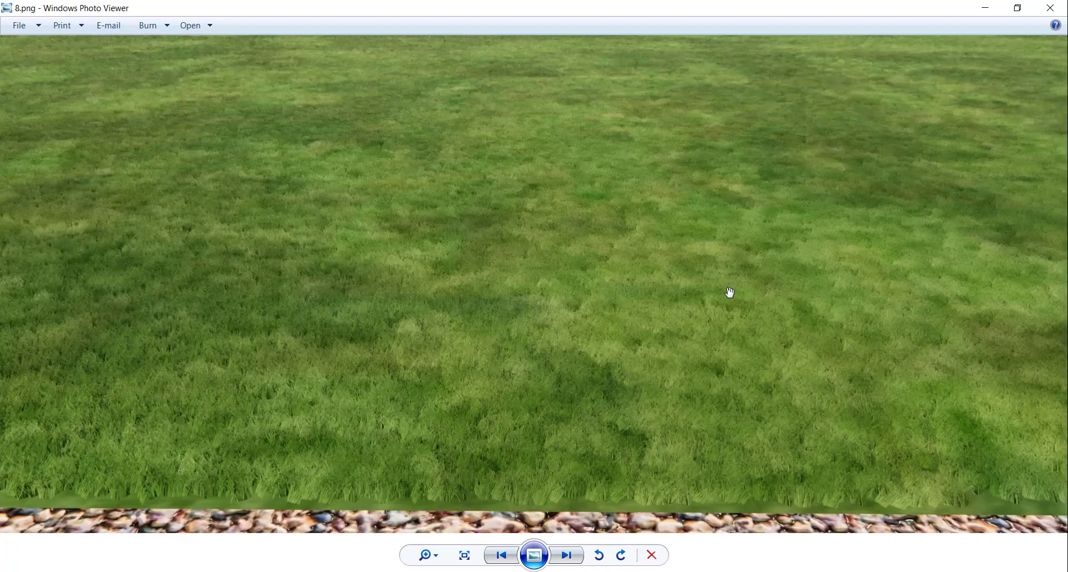
{"action": "left_click_drag", "start_coordinate": [708, 365], "coordinate": [651, 317]}
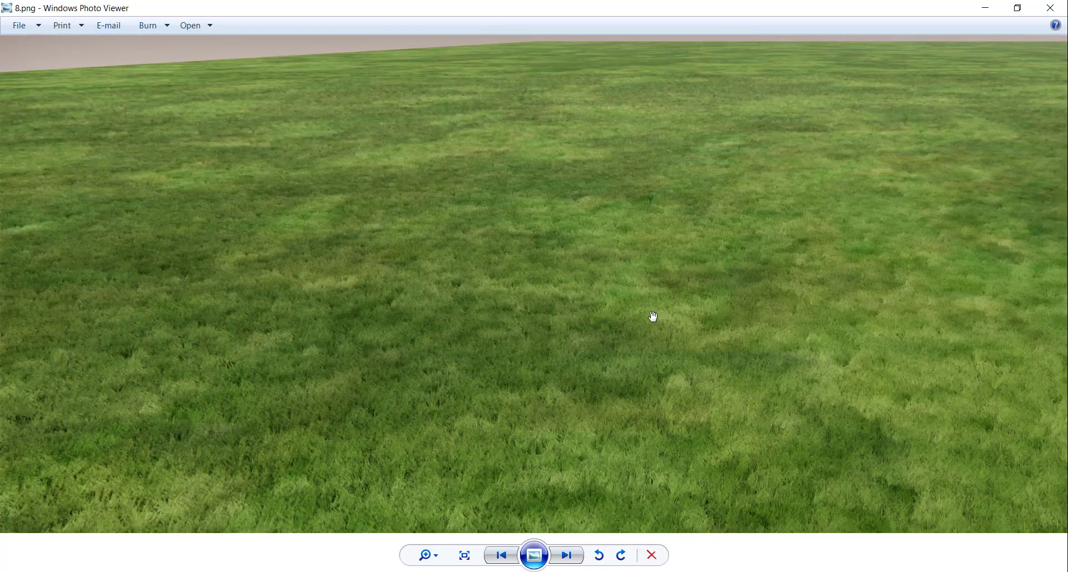
{"action": "left_click_drag", "start_coordinate": [483, 277], "coordinate": [489, 120]}
{"action": "scroll", "coordinate": [442, 312], "scroll_direction": "up", "scroll_amount": 1}
{"action": "scroll", "coordinate": [519, 303], "scroll_direction": "up", "scroll_amount": 2}
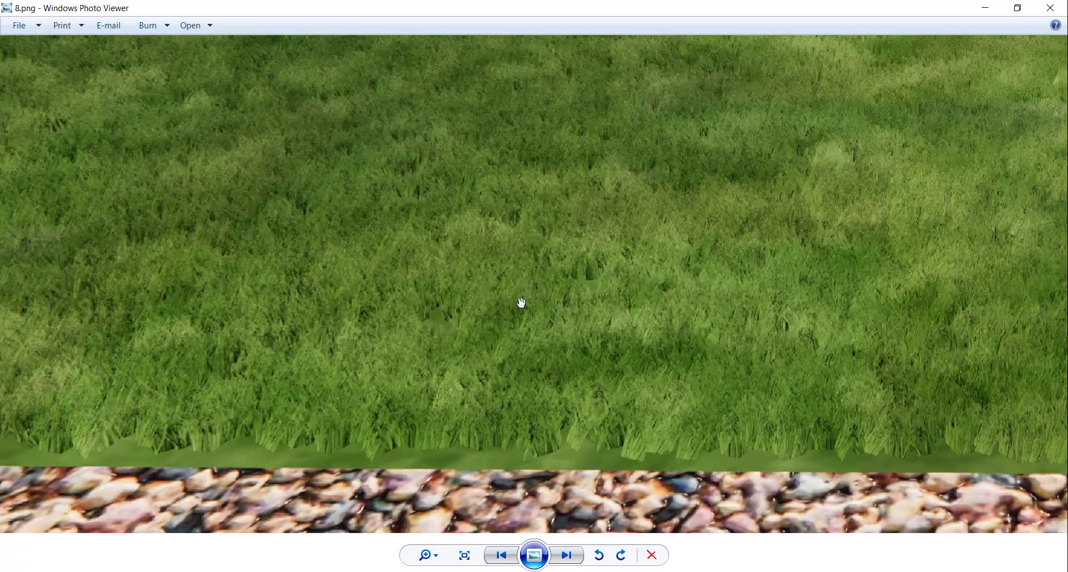
{"action": "left_click_drag", "start_coordinate": [520, 304], "coordinate": [487, 393]}
{"action": "scroll", "coordinate": [501, 317], "scroll_direction": "down", "scroll_amount": 5}
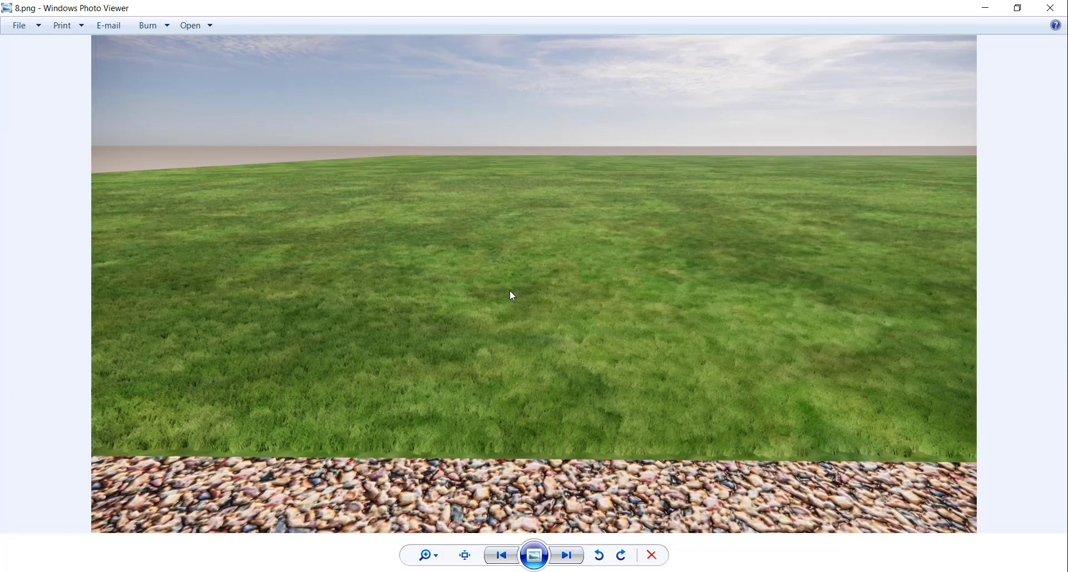
{"action": "scroll", "coordinate": [506, 351], "scroll_direction": "up", "scroll_amount": 2}
{"action": "scroll", "coordinate": [863, 138], "scroll_direction": "up", "scroll_amount": 2}
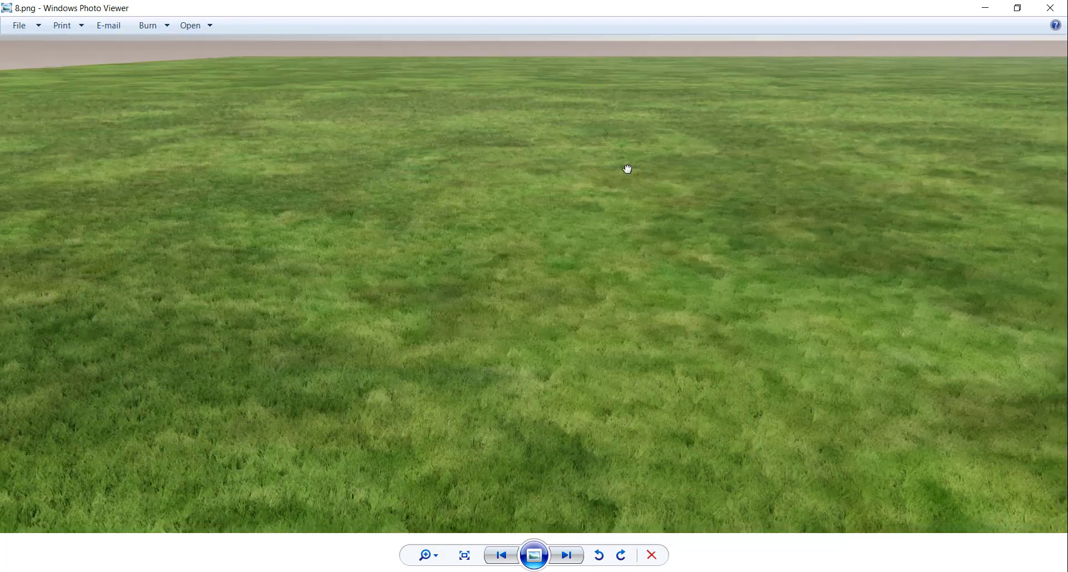
{"action": "left_click_drag", "start_coordinate": [627, 168], "coordinate": [550, 169]}
{"action": "scroll", "coordinate": [635, 193], "scroll_direction": "down", "scroll_amount": 1}
Go back to 7.png and inspect the grass and gravel border close up and at near full frame
{"action": "key", "text": "Left"}
{"action": "scroll", "coordinate": [573, 375], "scroll_direction": "up", "scroll_amount": 3}
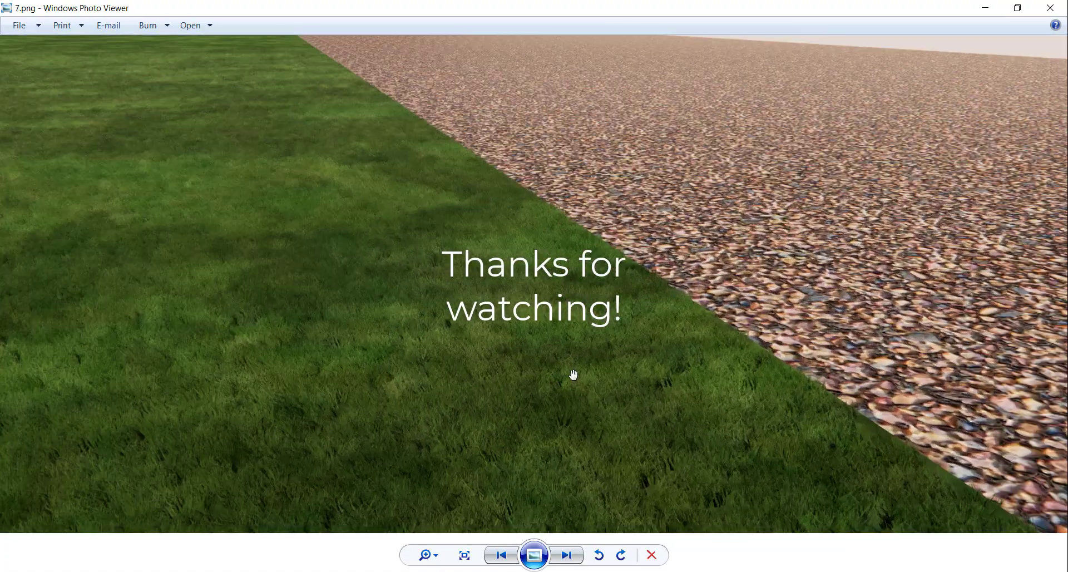
{"action": "scroll", "coordinate": [612, 353], "scroll_direction": "up", "scroll_amount": 4}
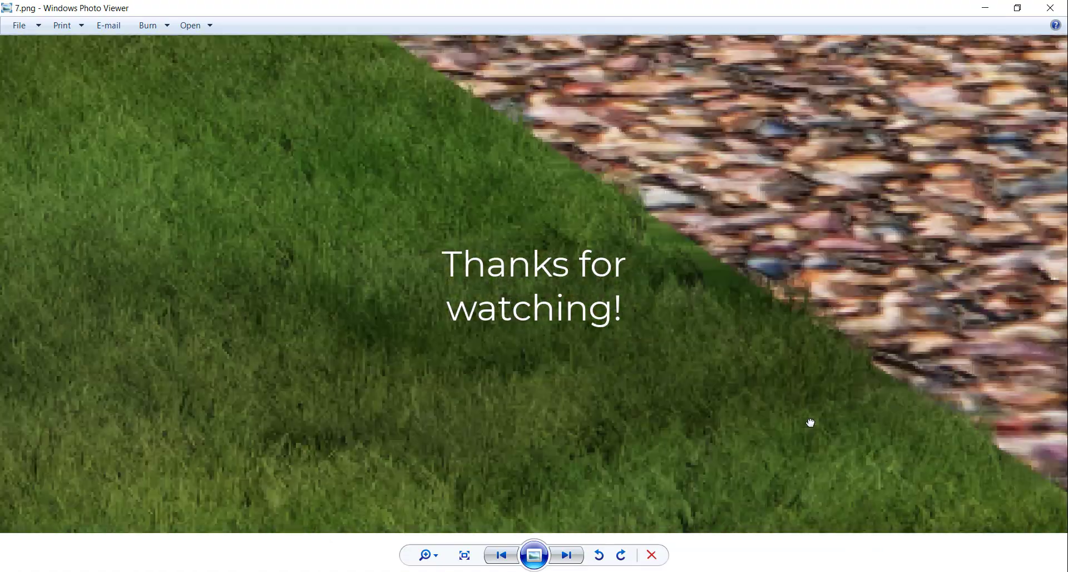
{"action": "scroll", "coordinate": [573, 250], "scroll_direction": "down", "scroll_amount": 4}
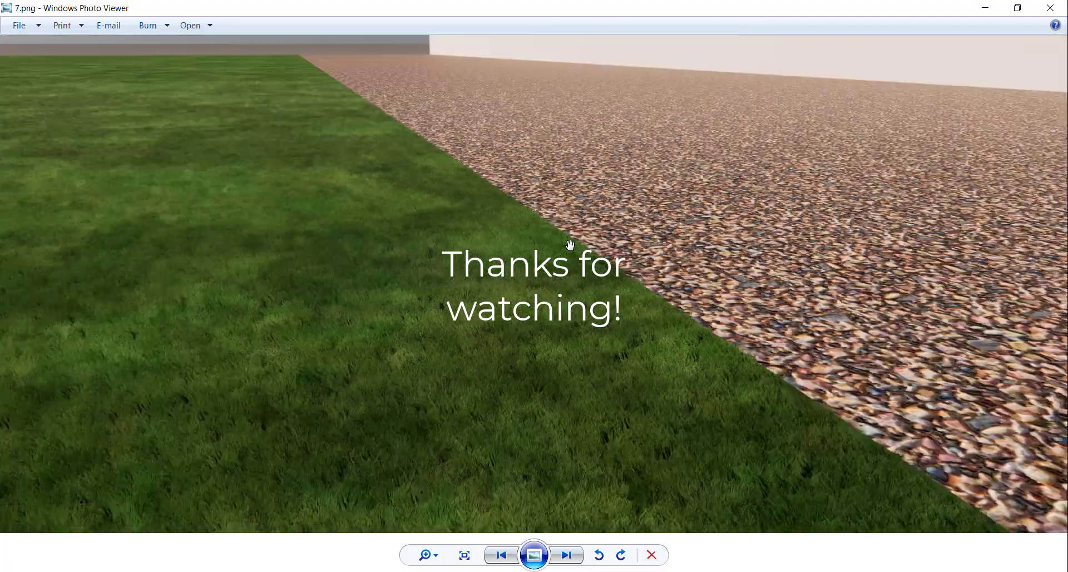
{"action": "scroll", "coordinate": [906, 529], "scroll_direction": "up", "scroll_amount": 4}
{"action": "scroll", "coordinate": [825, 442], "scroll_direction": "down", "scroll_amount": 5}
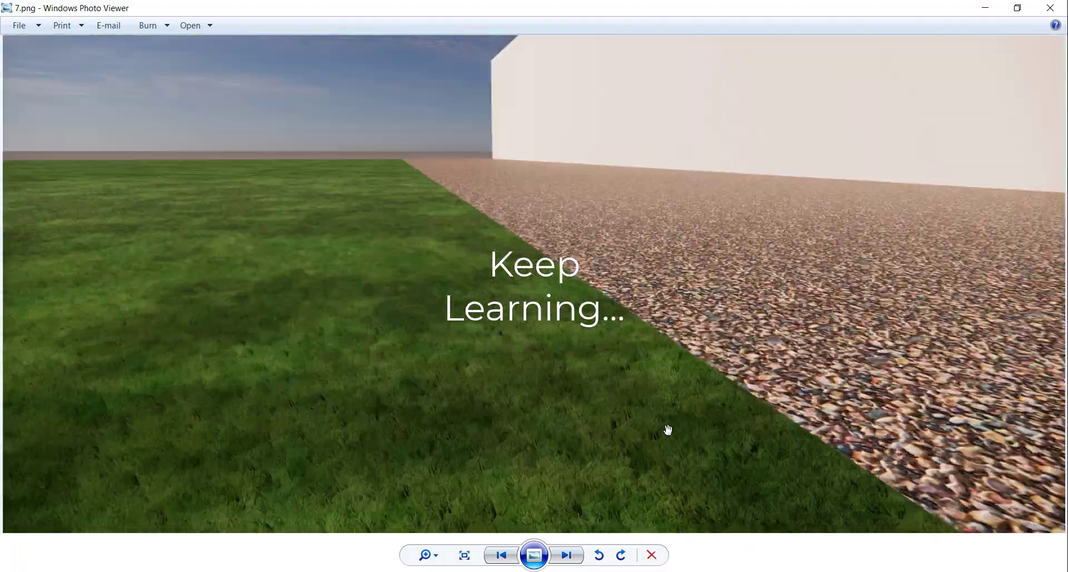